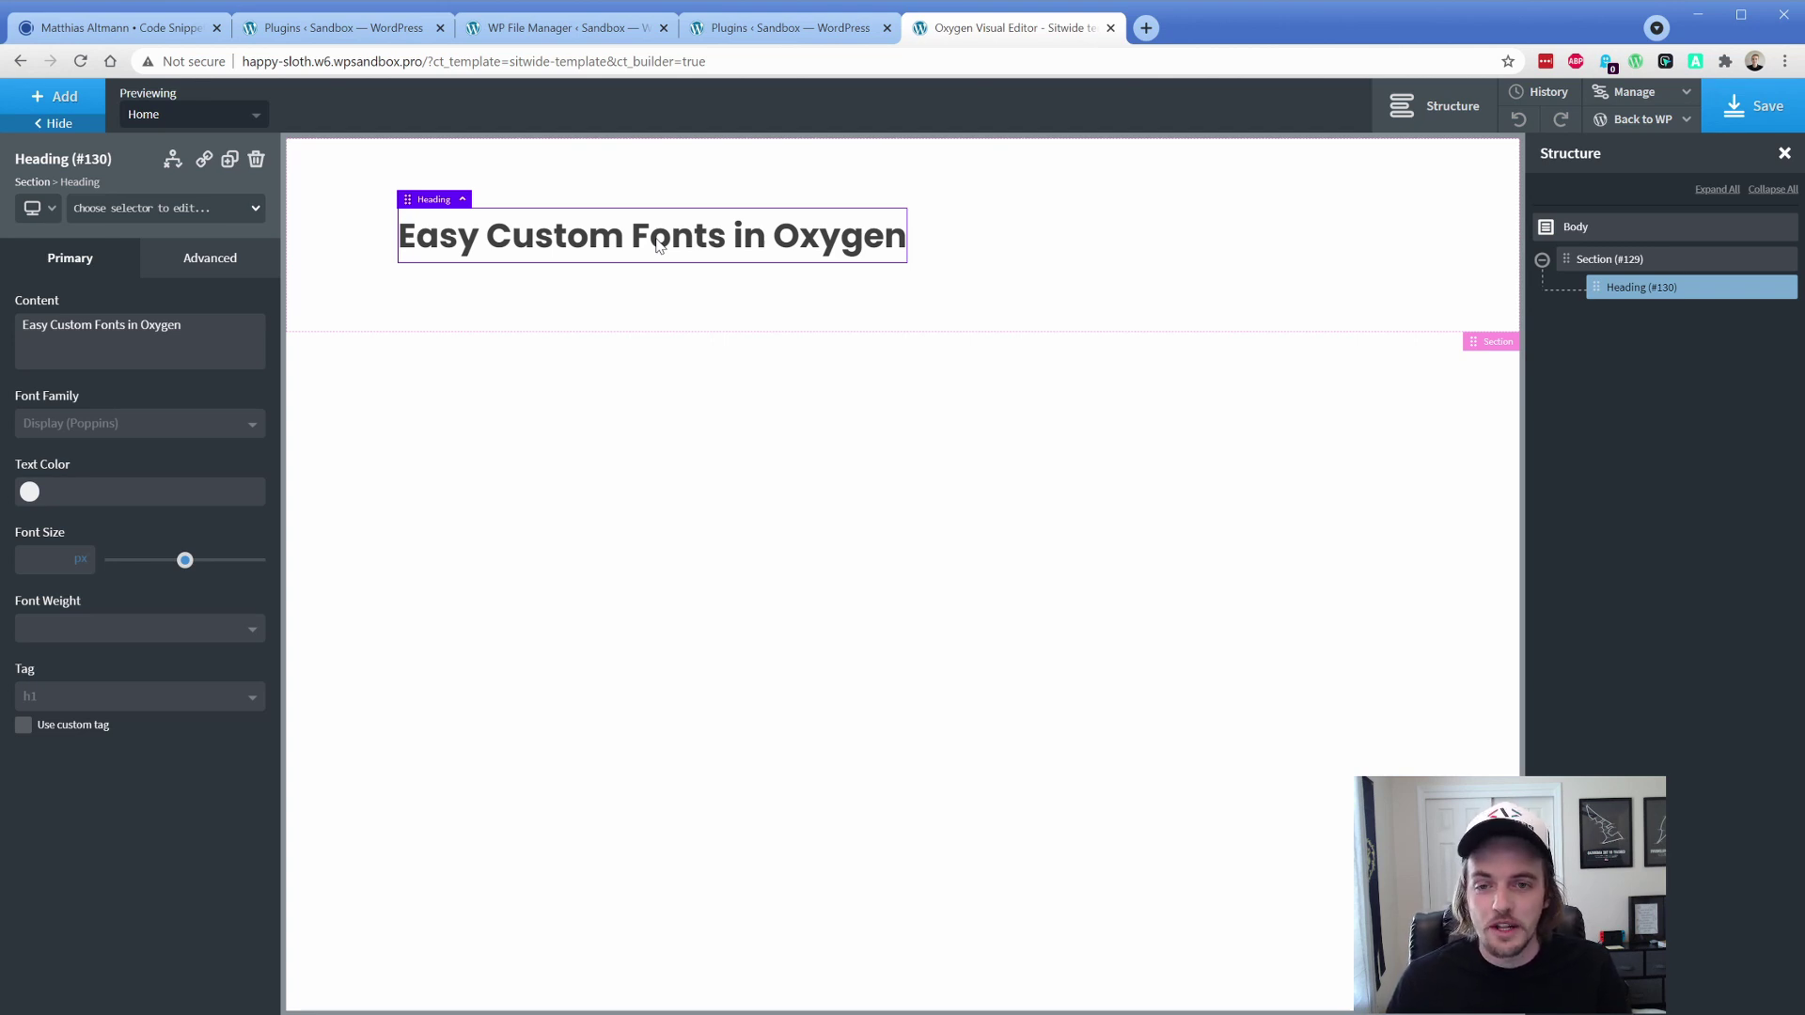
- Change the 'Easy Custom Fonts in Oxygen' heading's font family from Poppins to LeagueGothic
{"action": "left_click", "coordinate": [126, 428]}
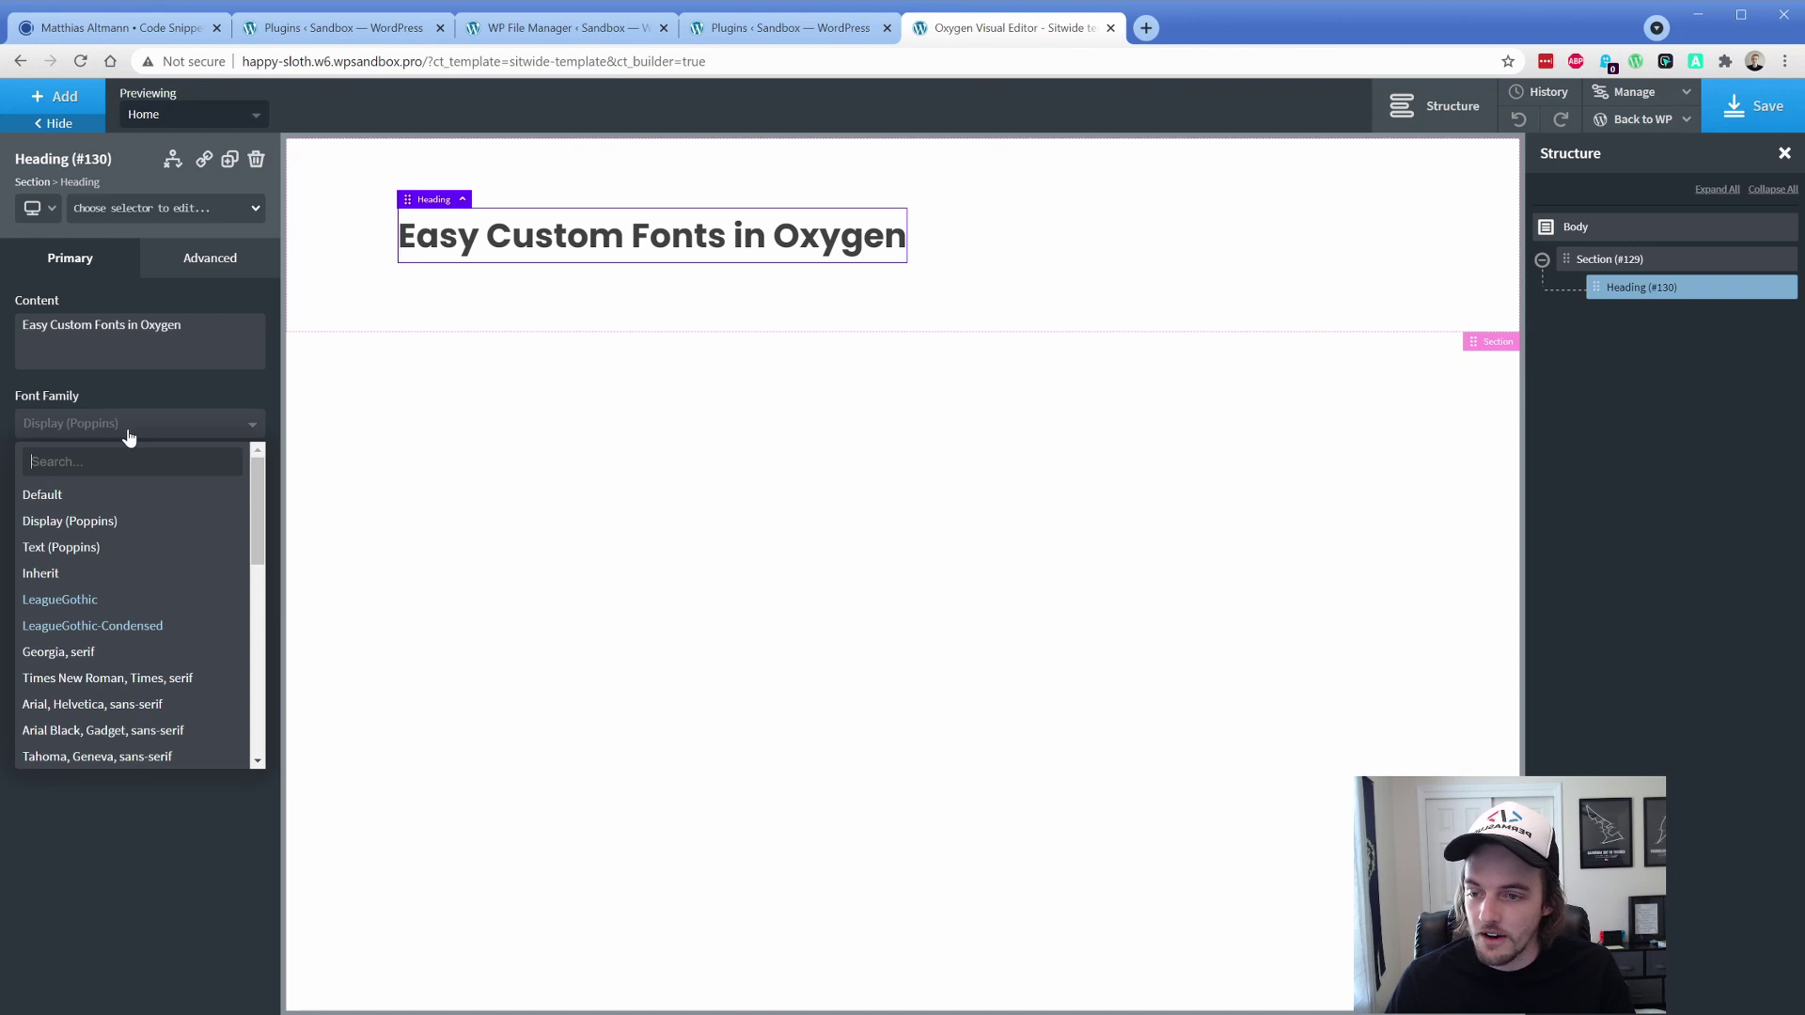
{"action": "left_click", "coordinate": [109, 604]}
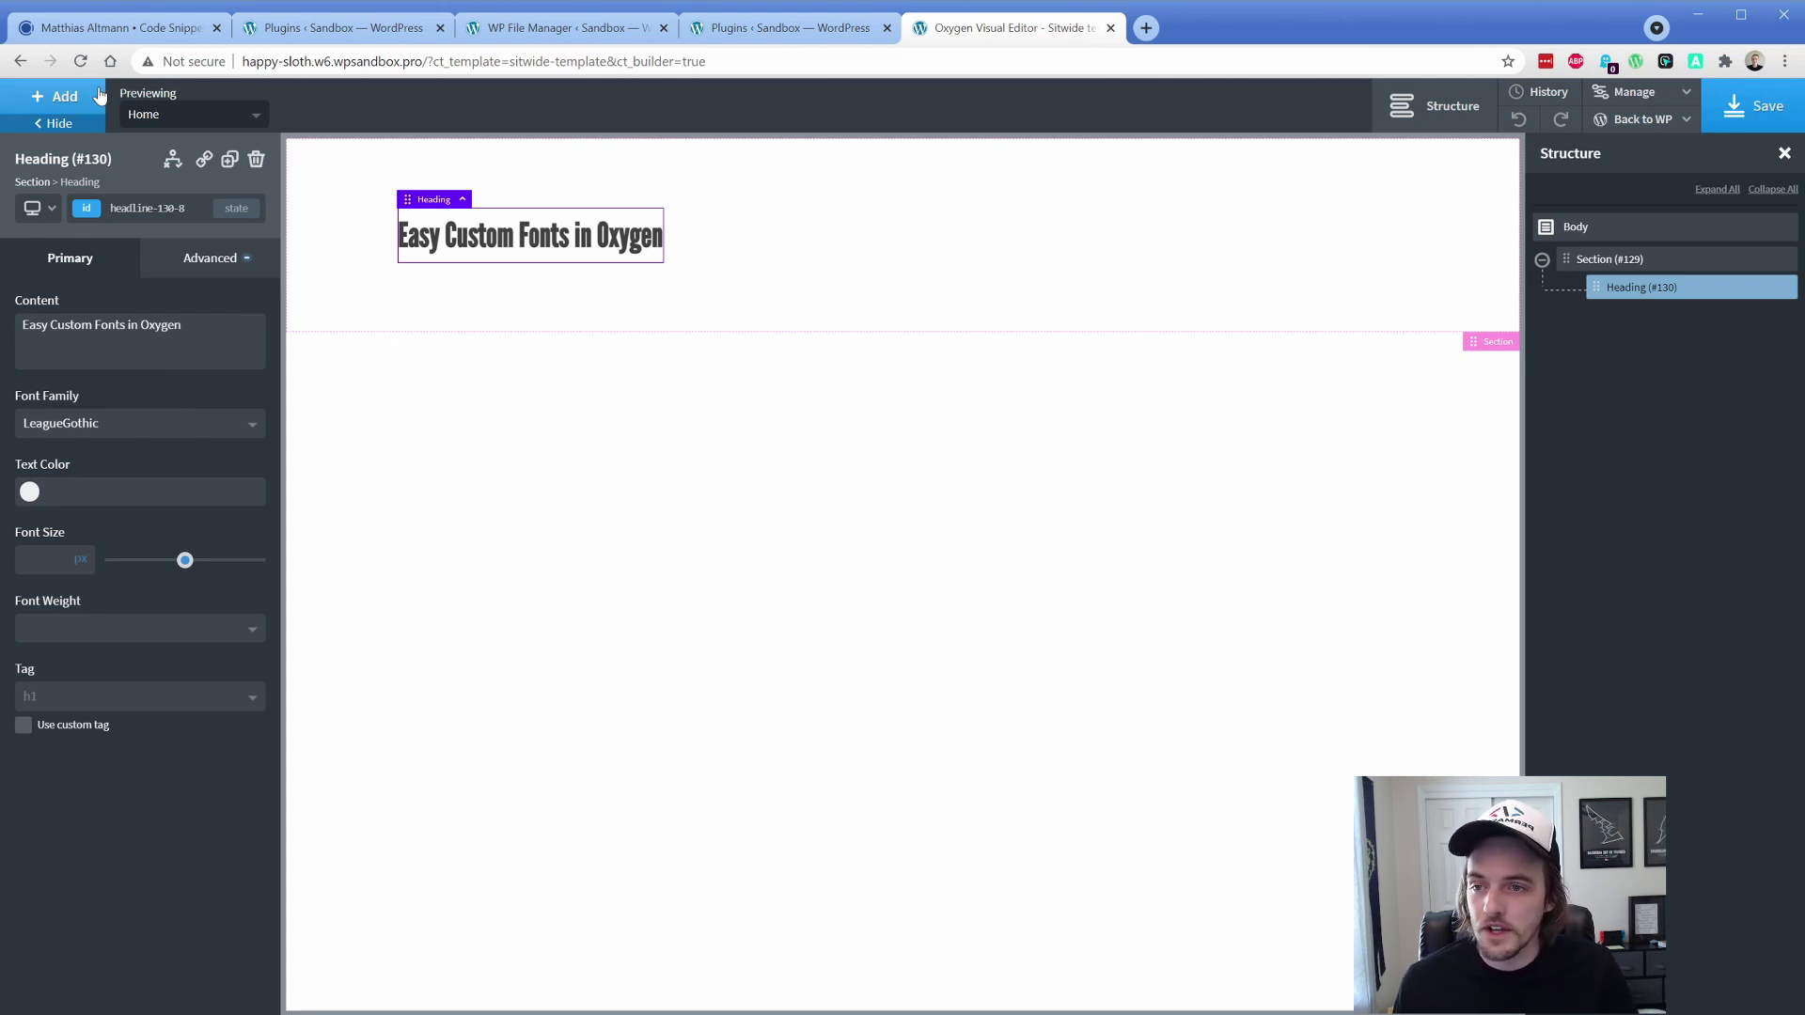
- Switch to the altmann.de custom fonts post and scroll down to its Download section
{"action": "left_click", "coordinate": [114, 27]}
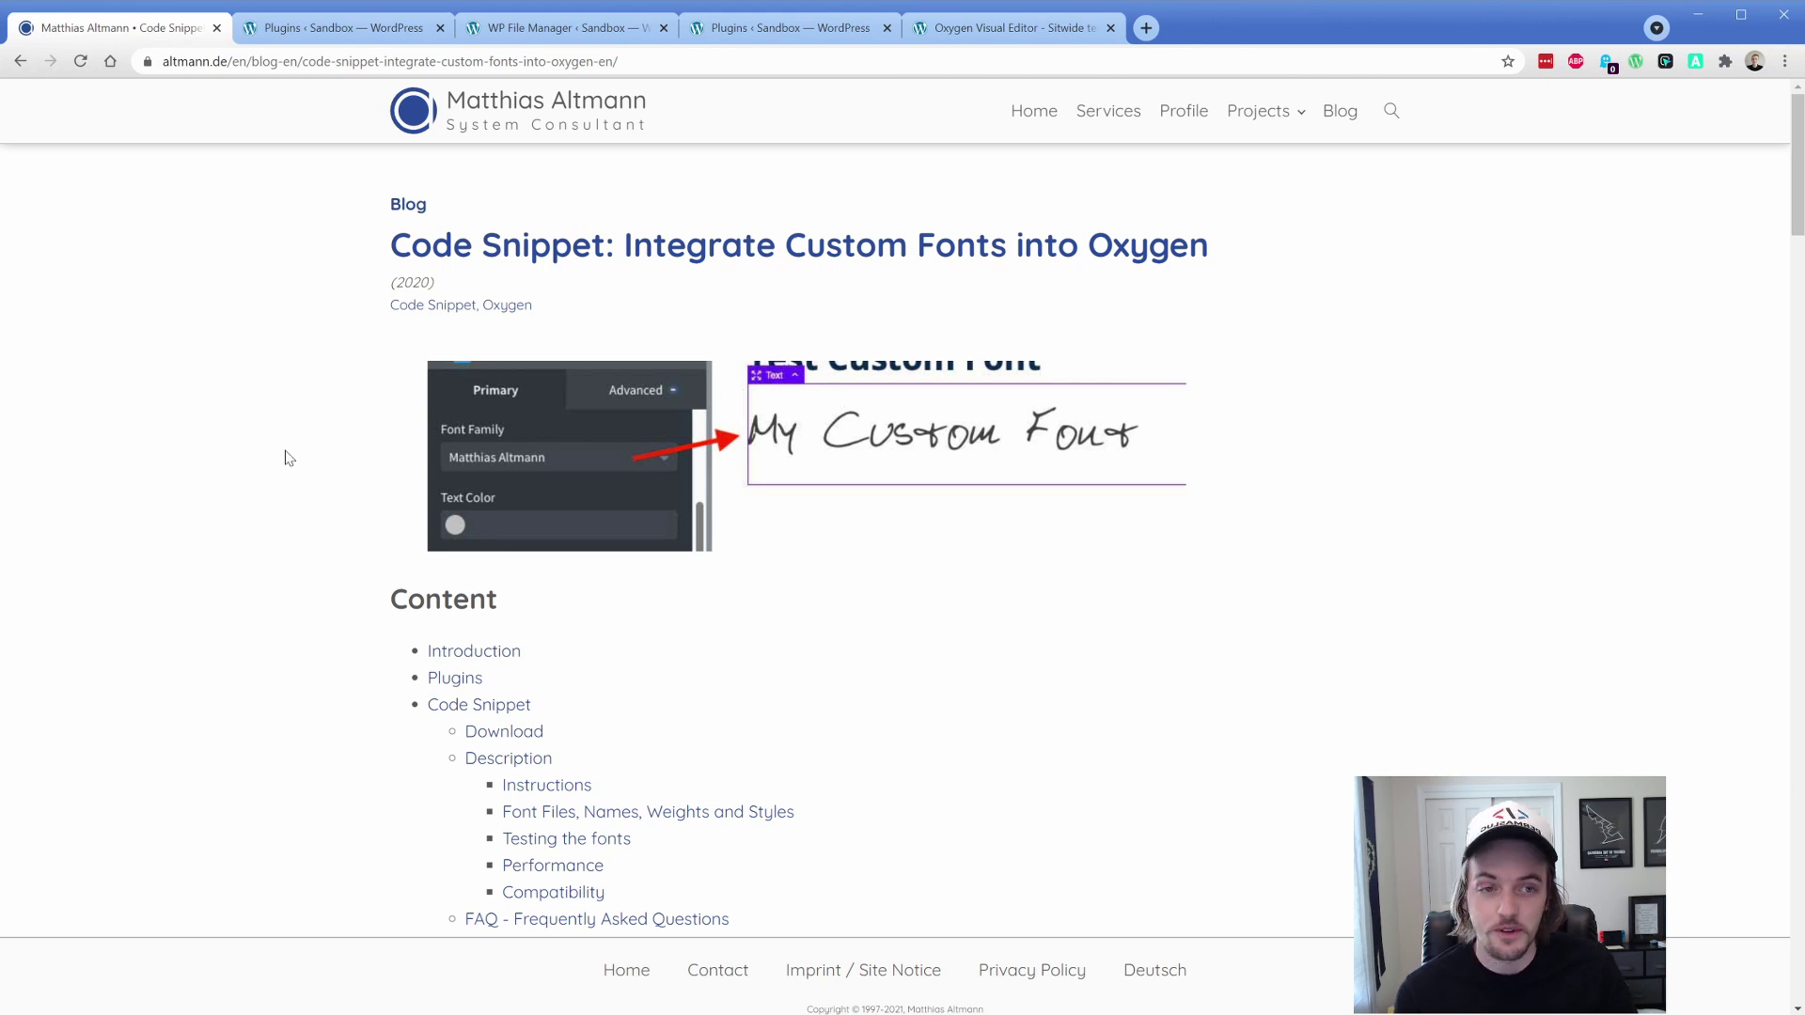
{"action": "scroll", "coordinate": [289, 458], "scroll_direction": "down", "scroll_amount": 5}
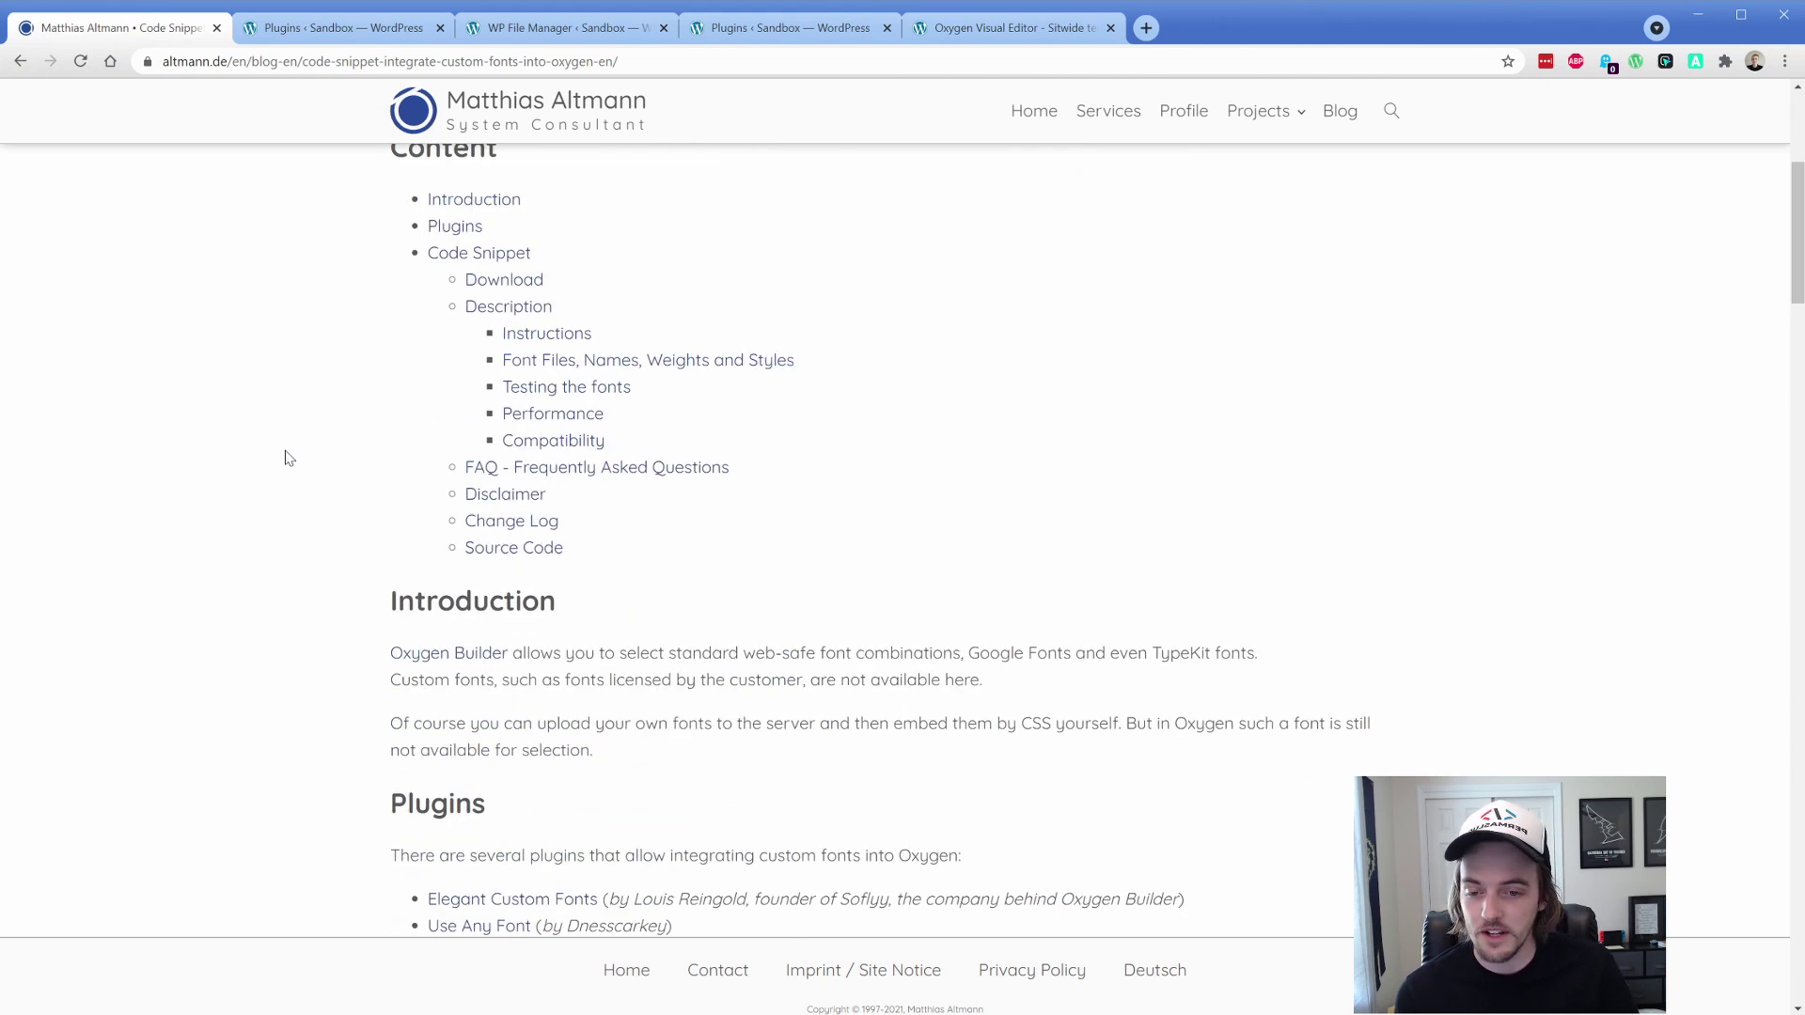
{"action": "scroll", "coordinate": [288, 458], "scroll_direction": "down", "scroll_amount": 4}
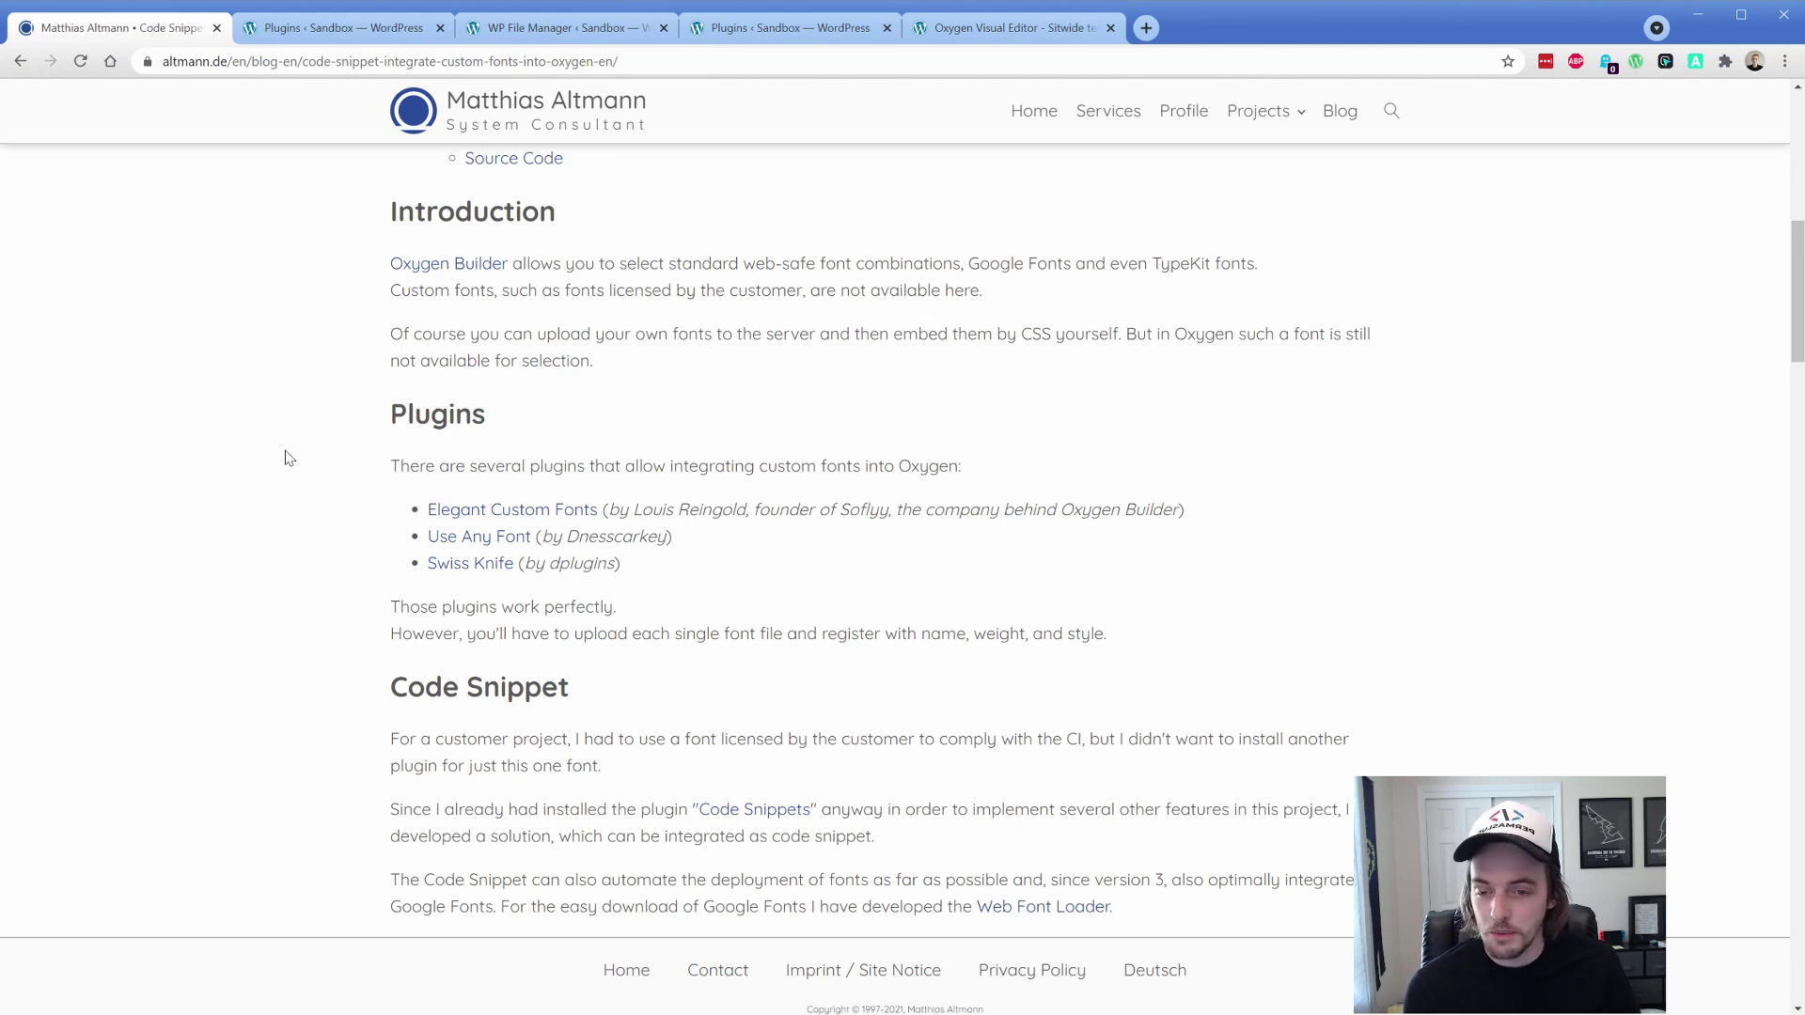
{"action": "scroll", "coordinate": [289, 458], "scroll_direction": "down", "scroll_amount": 4}
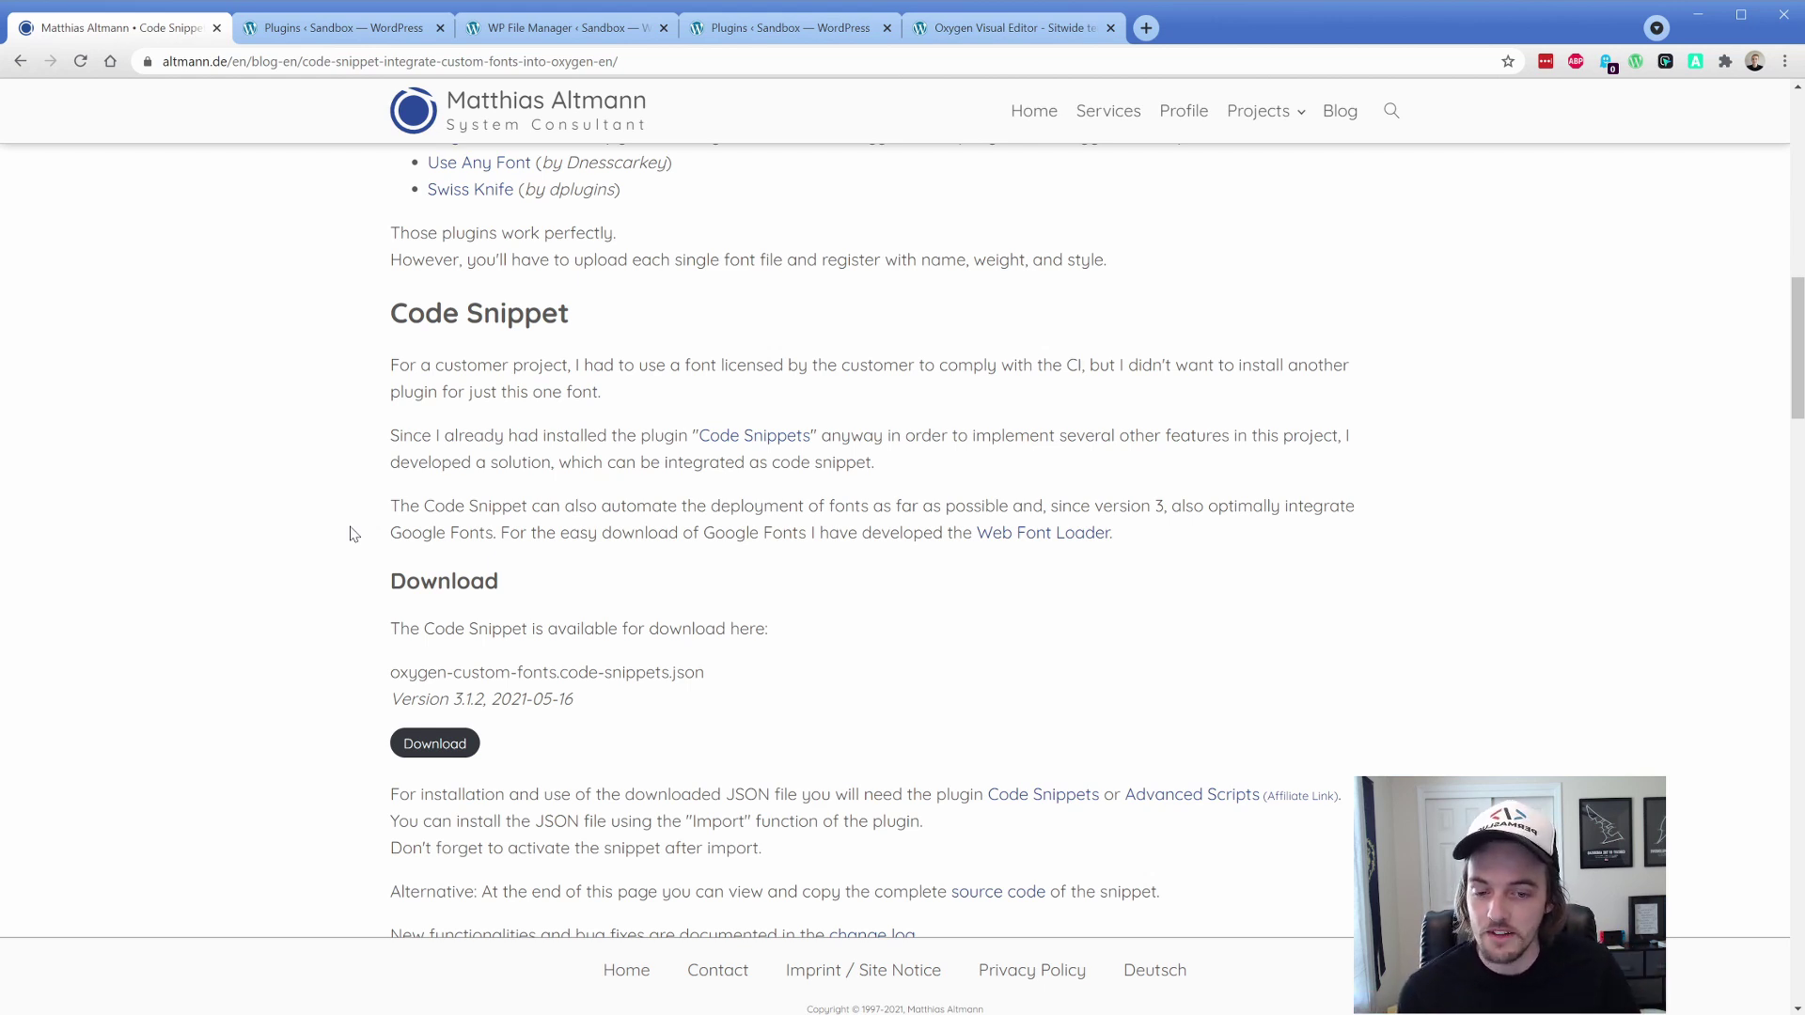
{"action": "scroll", "coordinate": [353, 533], "scroll_direction": "down", "scroll_amount": 7}
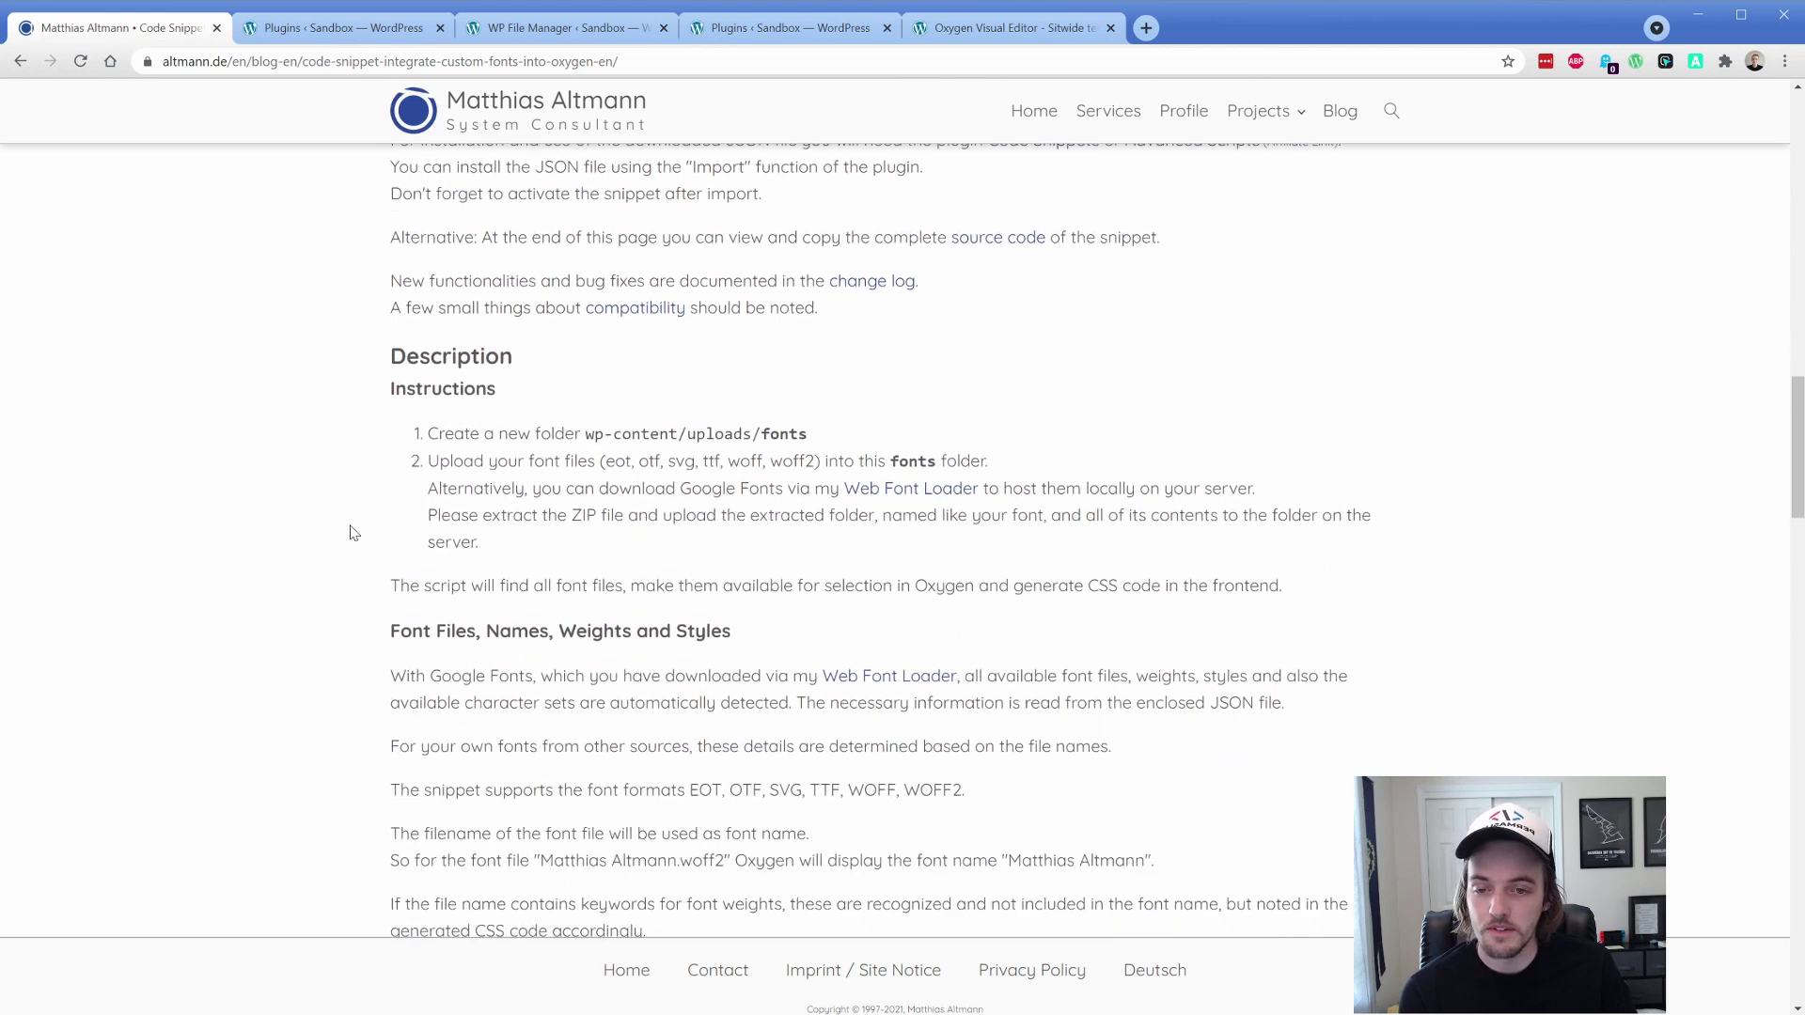
{"action": "scroll", "coordinate": [353, 533], "scroll_direction": "down", "scroll_amount": 1}
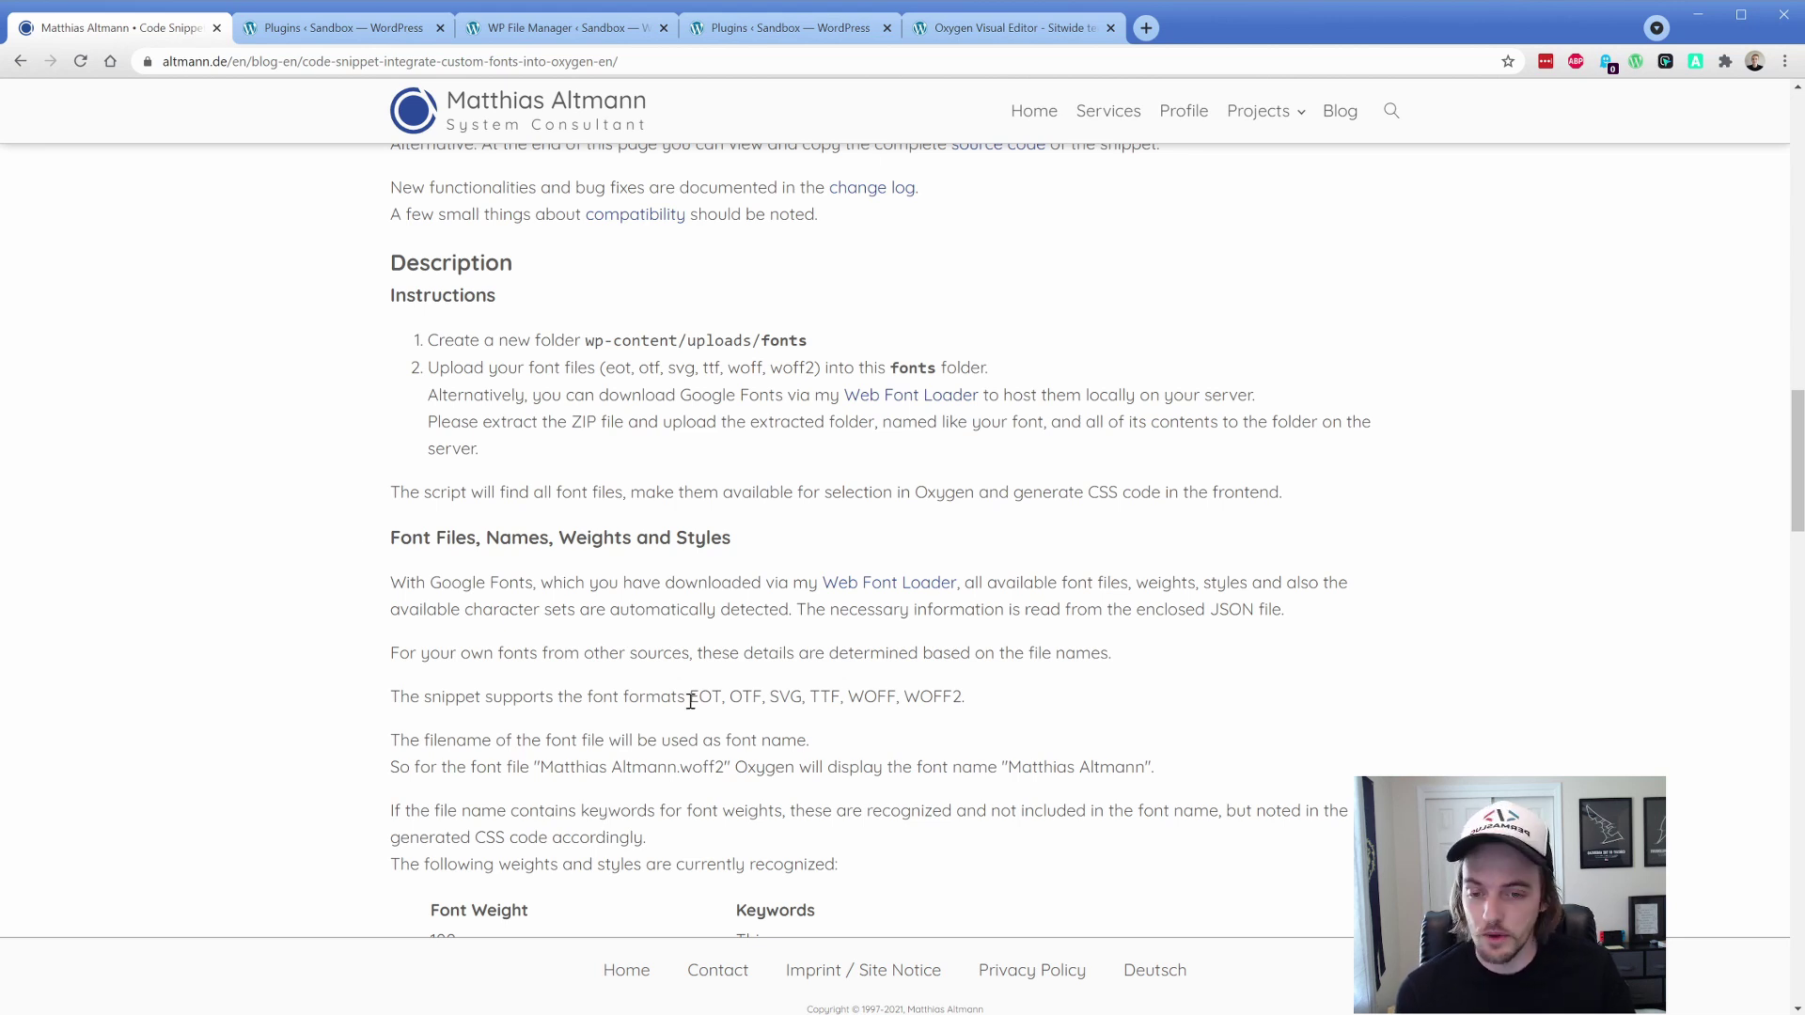
{"action": "left_click_drag", "start_coordinate": [691, 701], "coordinate": [962, 700]}
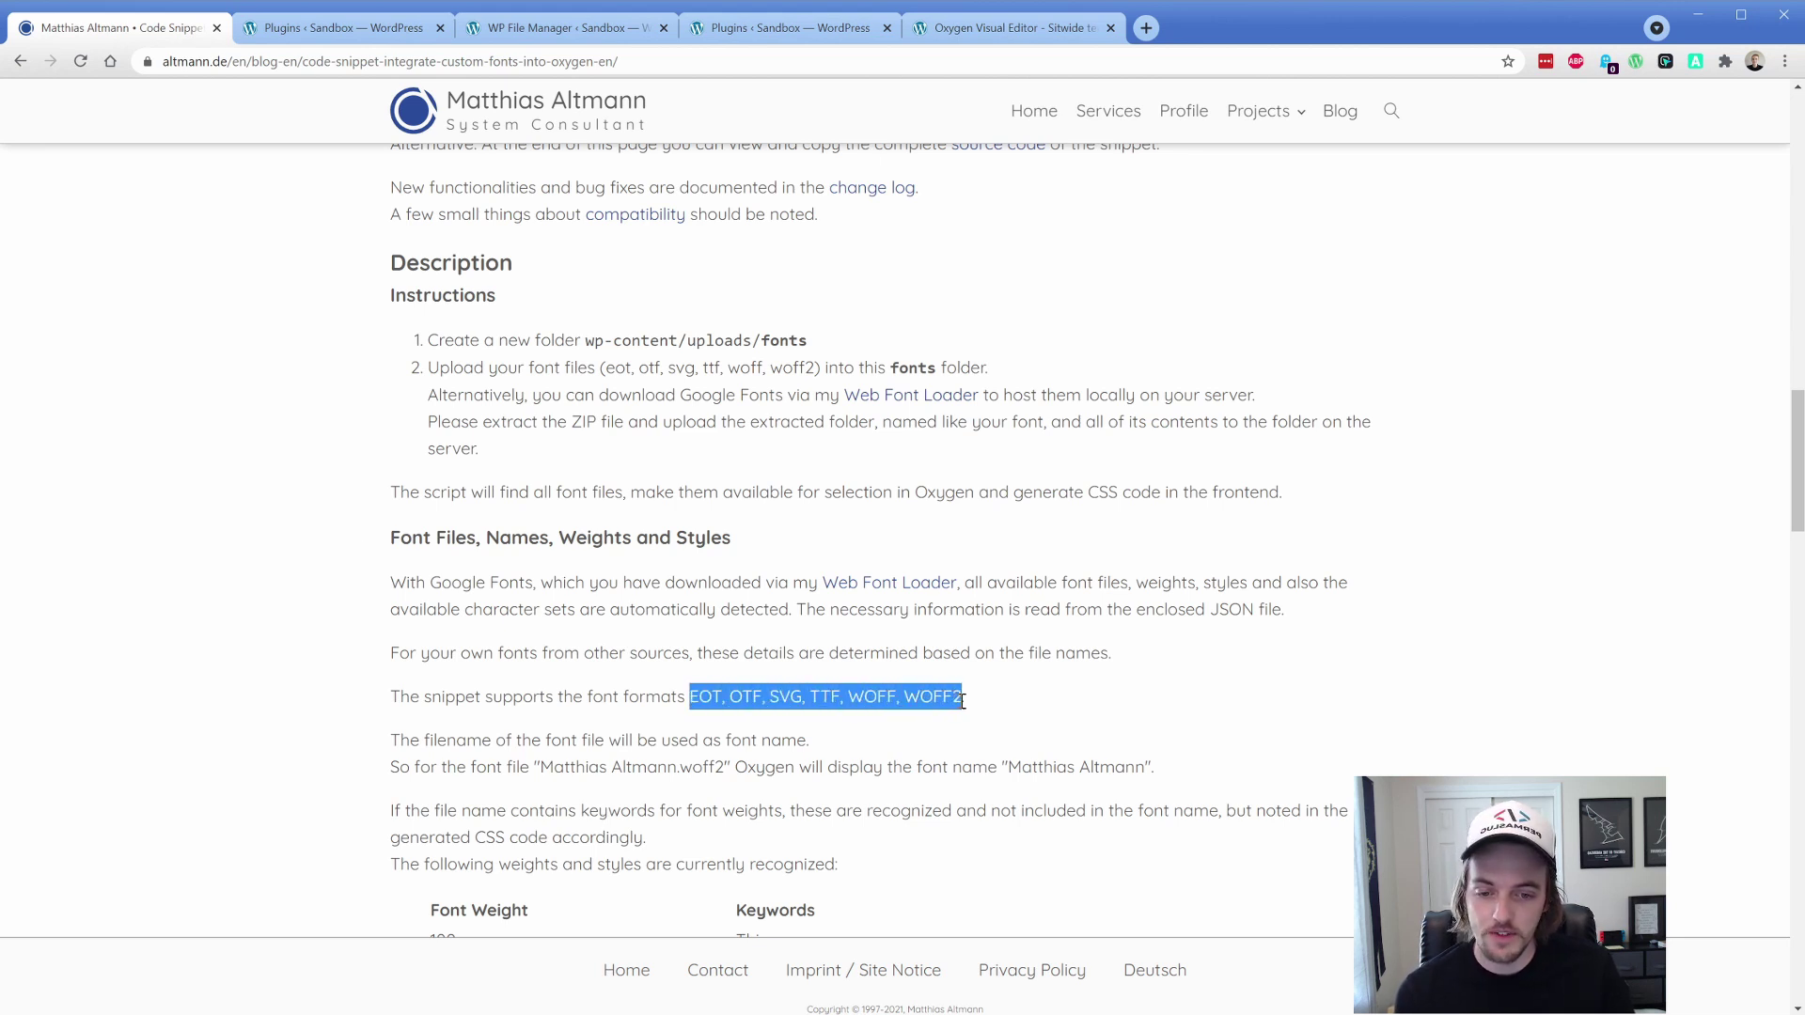
{"action": "left_click", "coordinate": [380, 640]}
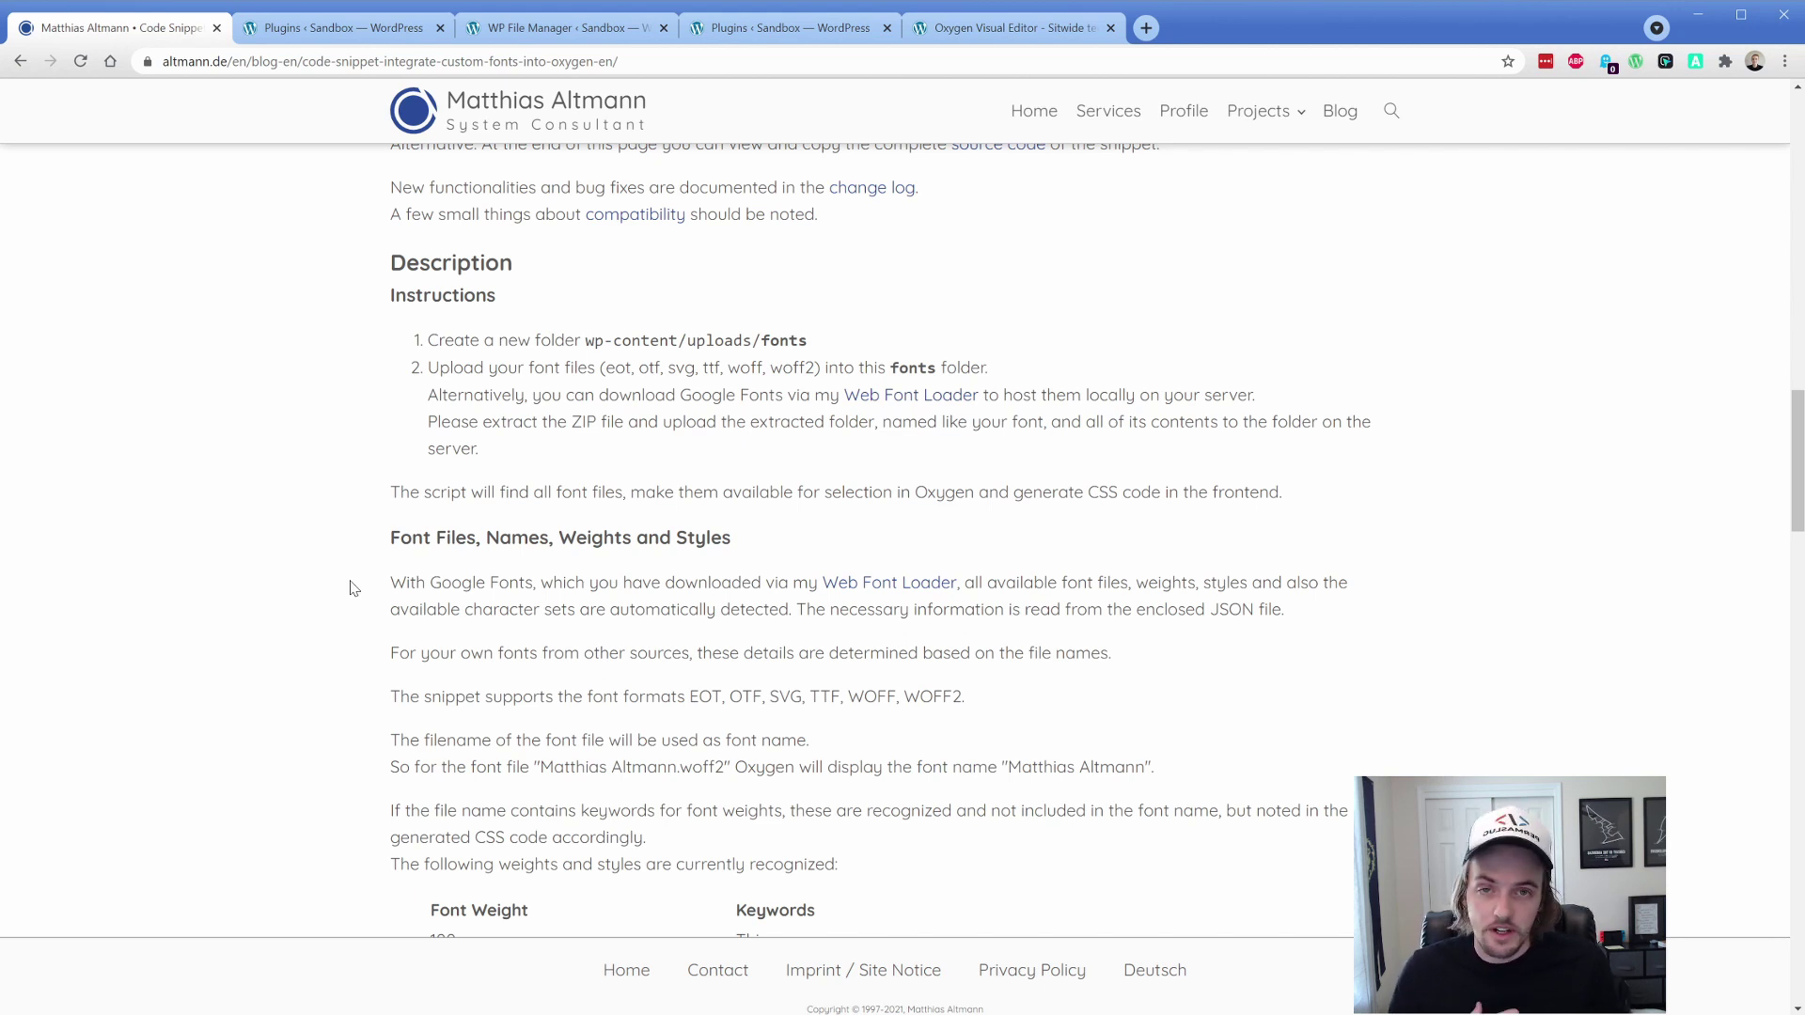
{"action": "left_click_drag", "start_coordinate": [848, 700], "coordinate": [964, 700]}
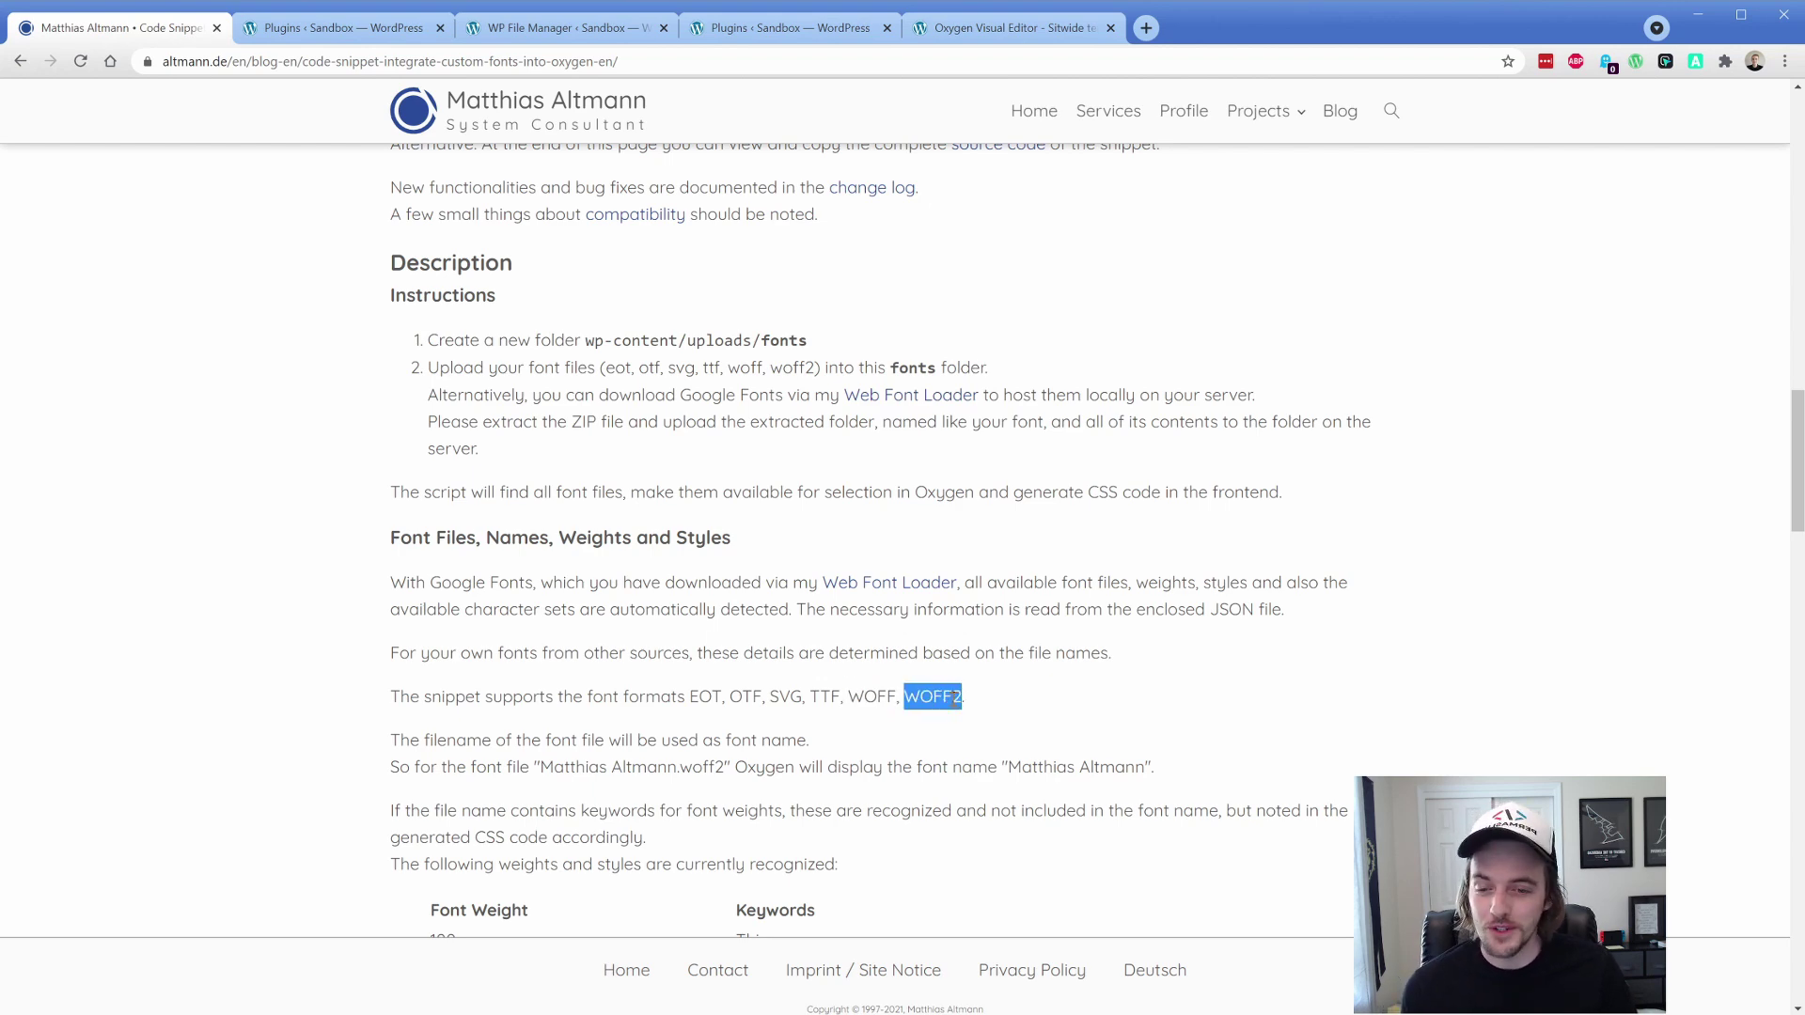
{"action": "left_click", "coordinate": [379, 606]}
{"action": "scroll", "coordinate": [379, 607], "scroll_direction": "down", "scroll_amount": 5}
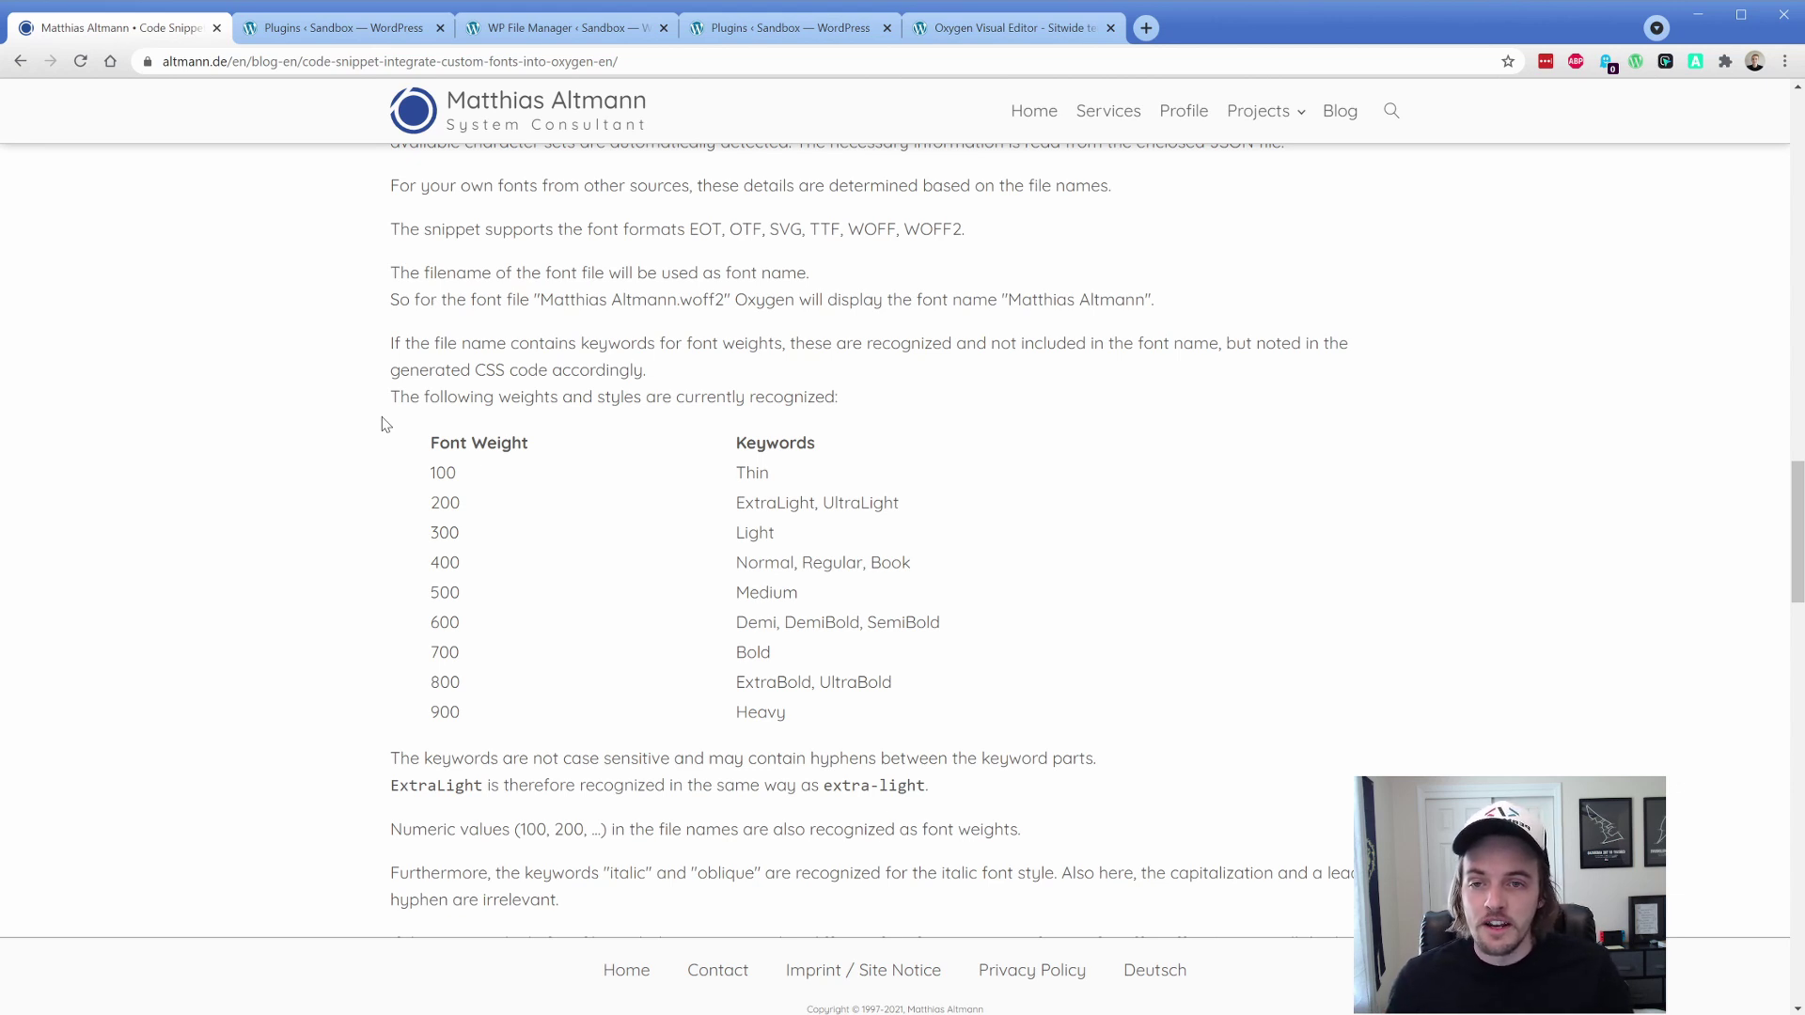
- Switch to the sandbox site's Plugins page, which lists Classic Editor and Oxygen 3.8 Beta 1
{"action": "left_click", "coordinate": [790, 35]}
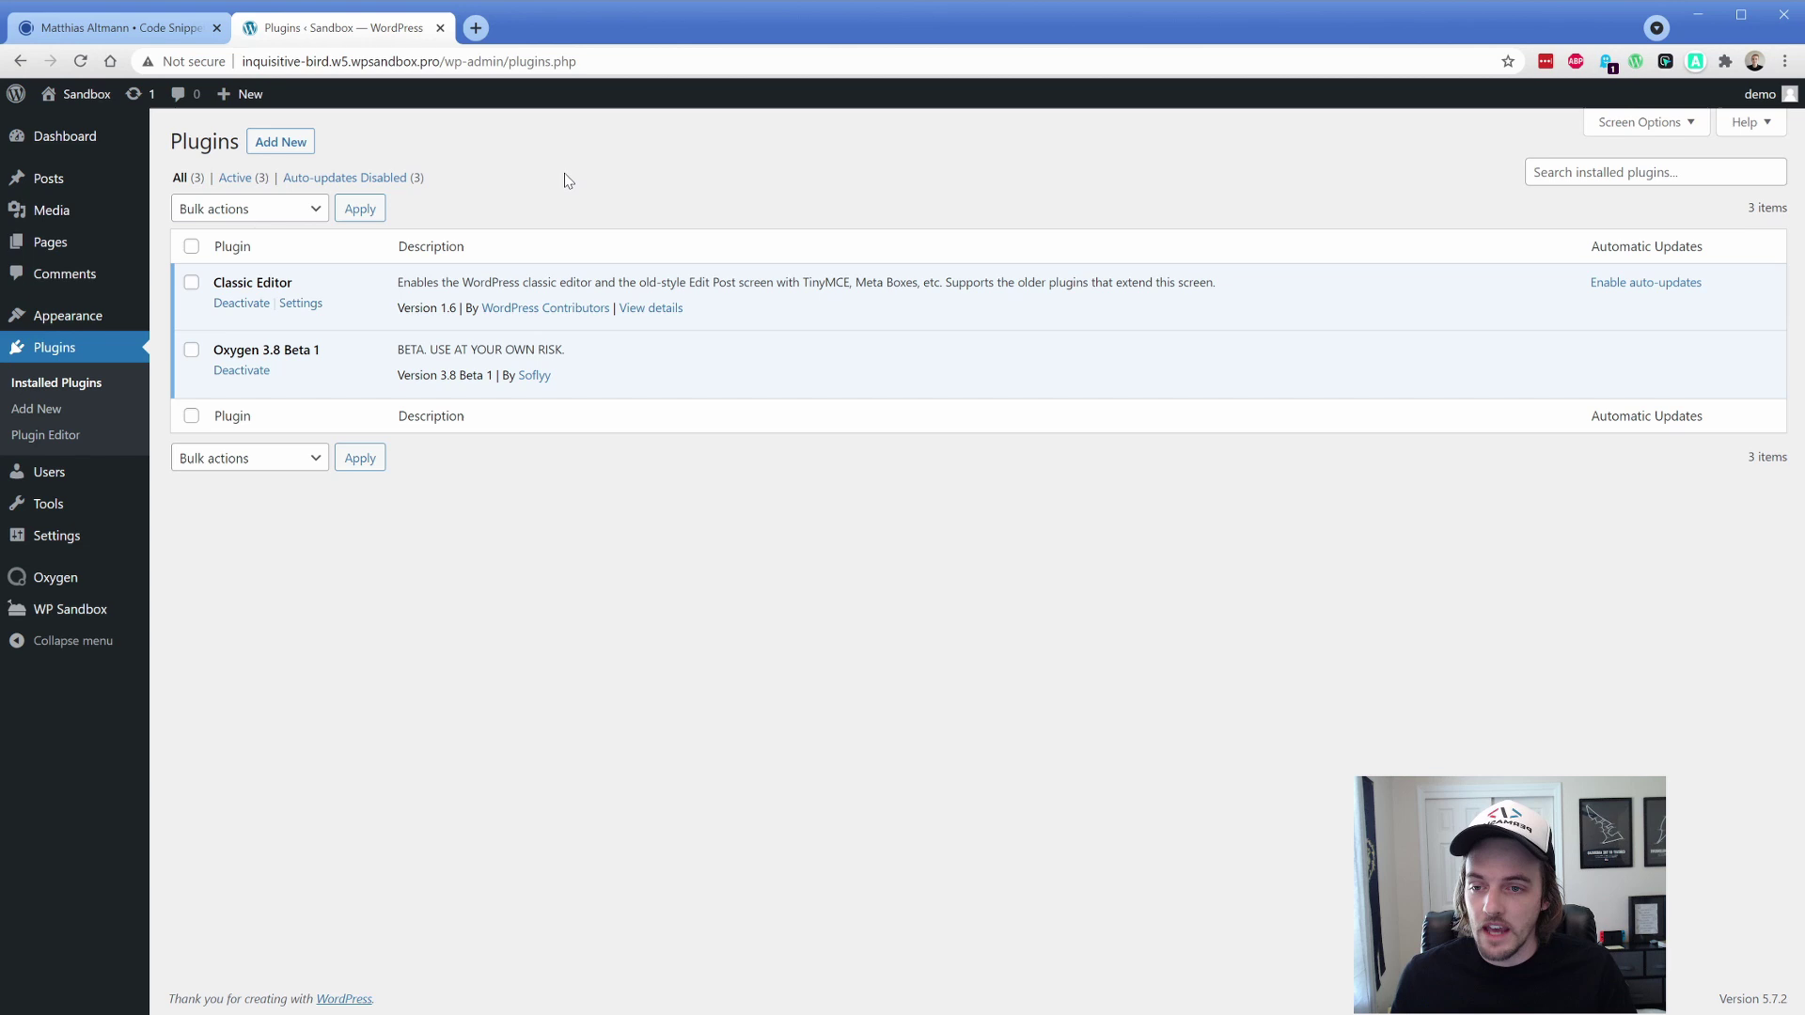
- Search the plugin directory for 'code snippets', then install and activate Code Snippets
{"action": "left_click", "coordinate": [48, 410]}
{"action": "left_click", "coordinate": [1556, 195]}
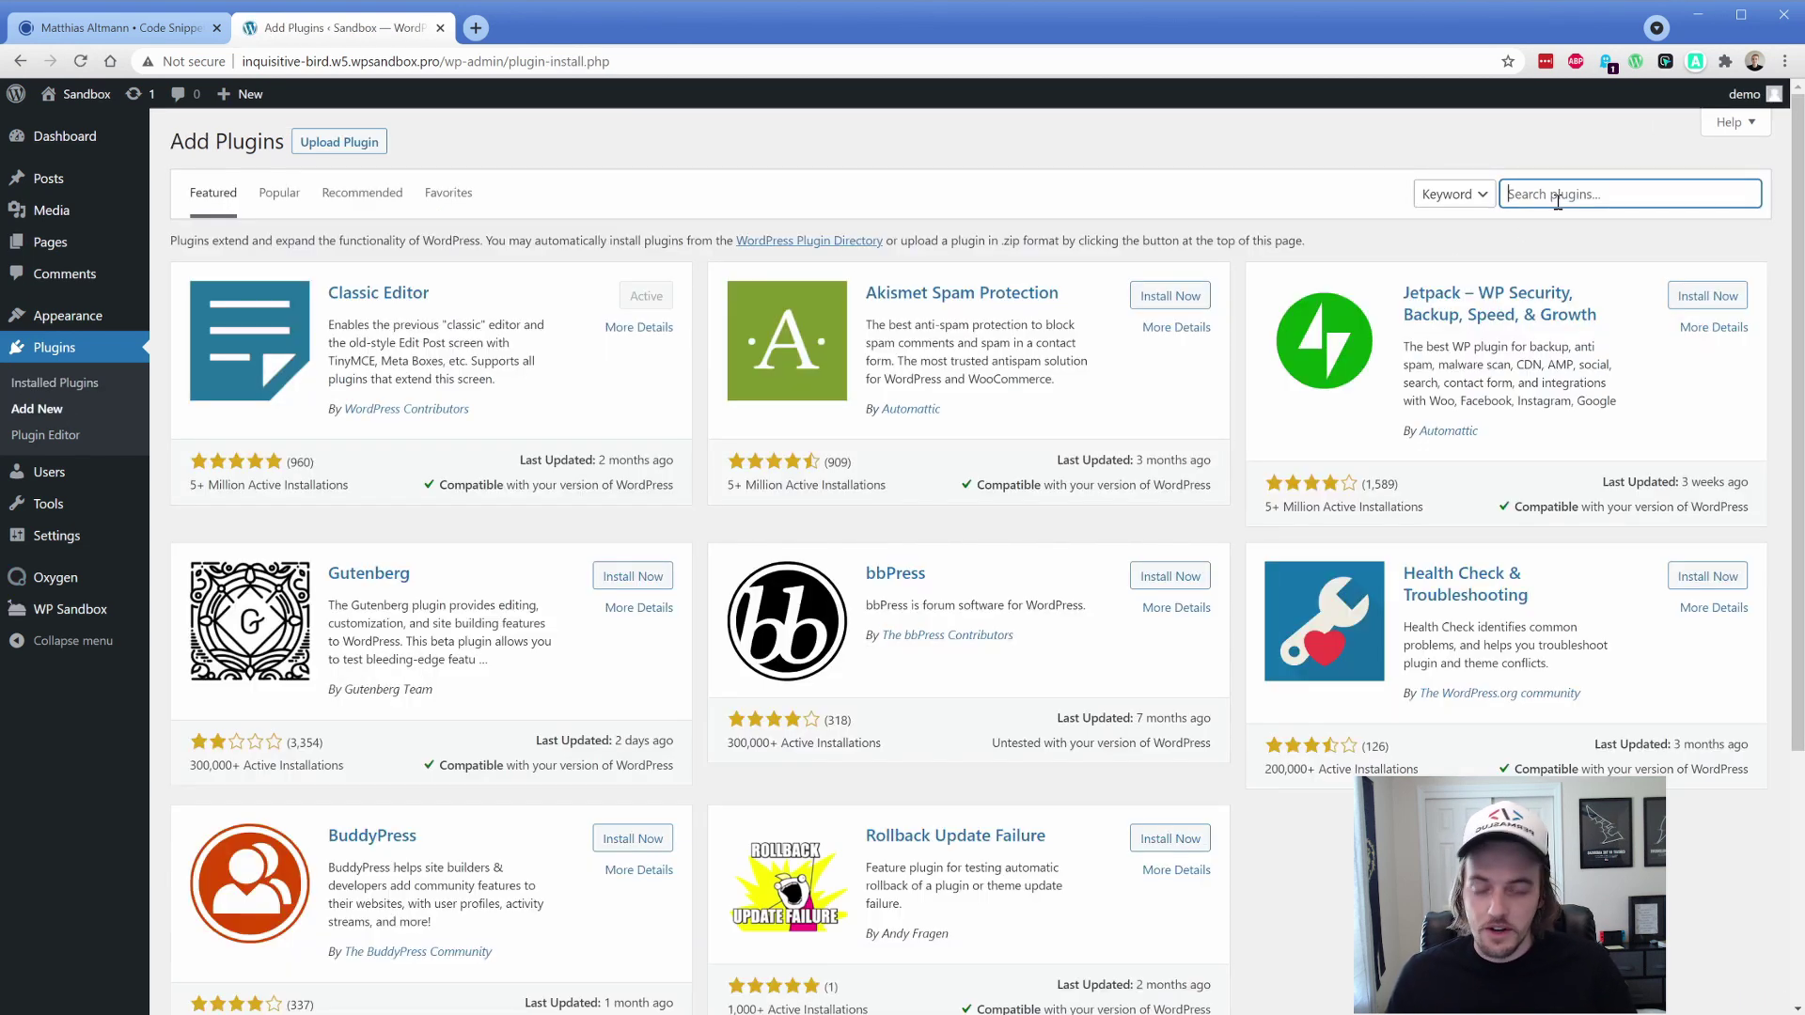
{"action": "type", "text": "code snippets"}
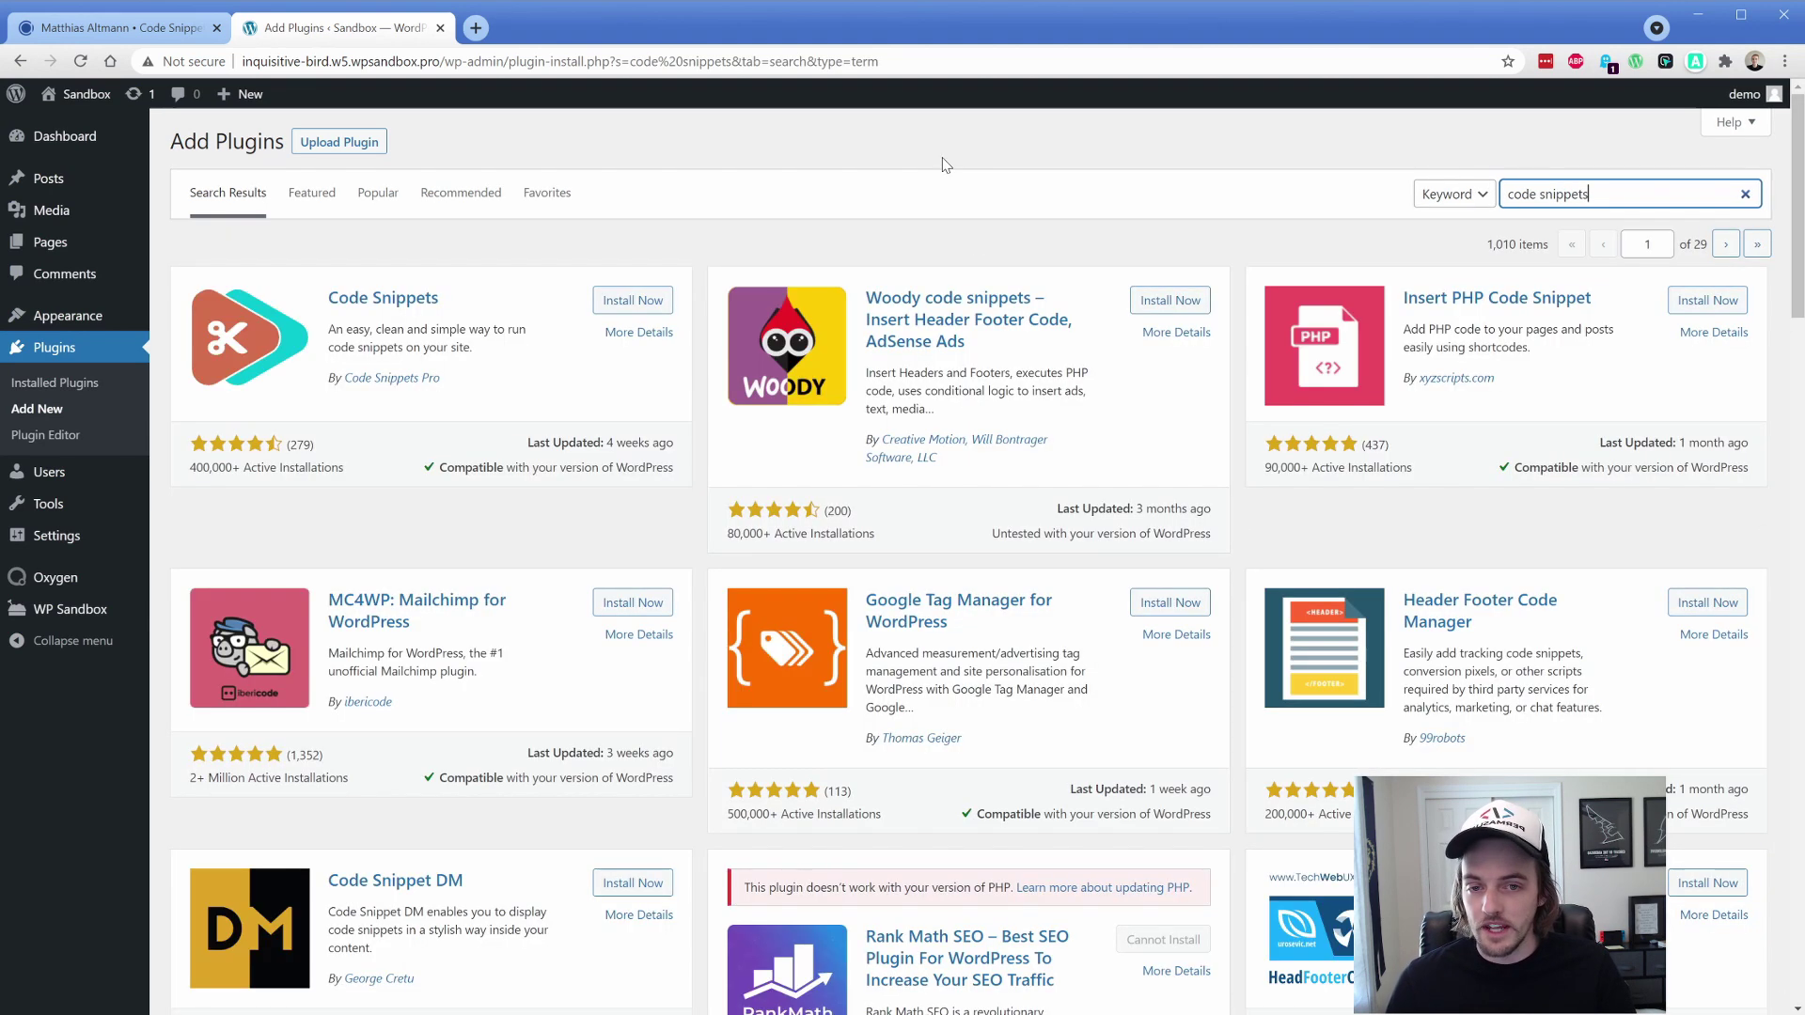
{"action": "left_click", "coordinate": [628, 301]}
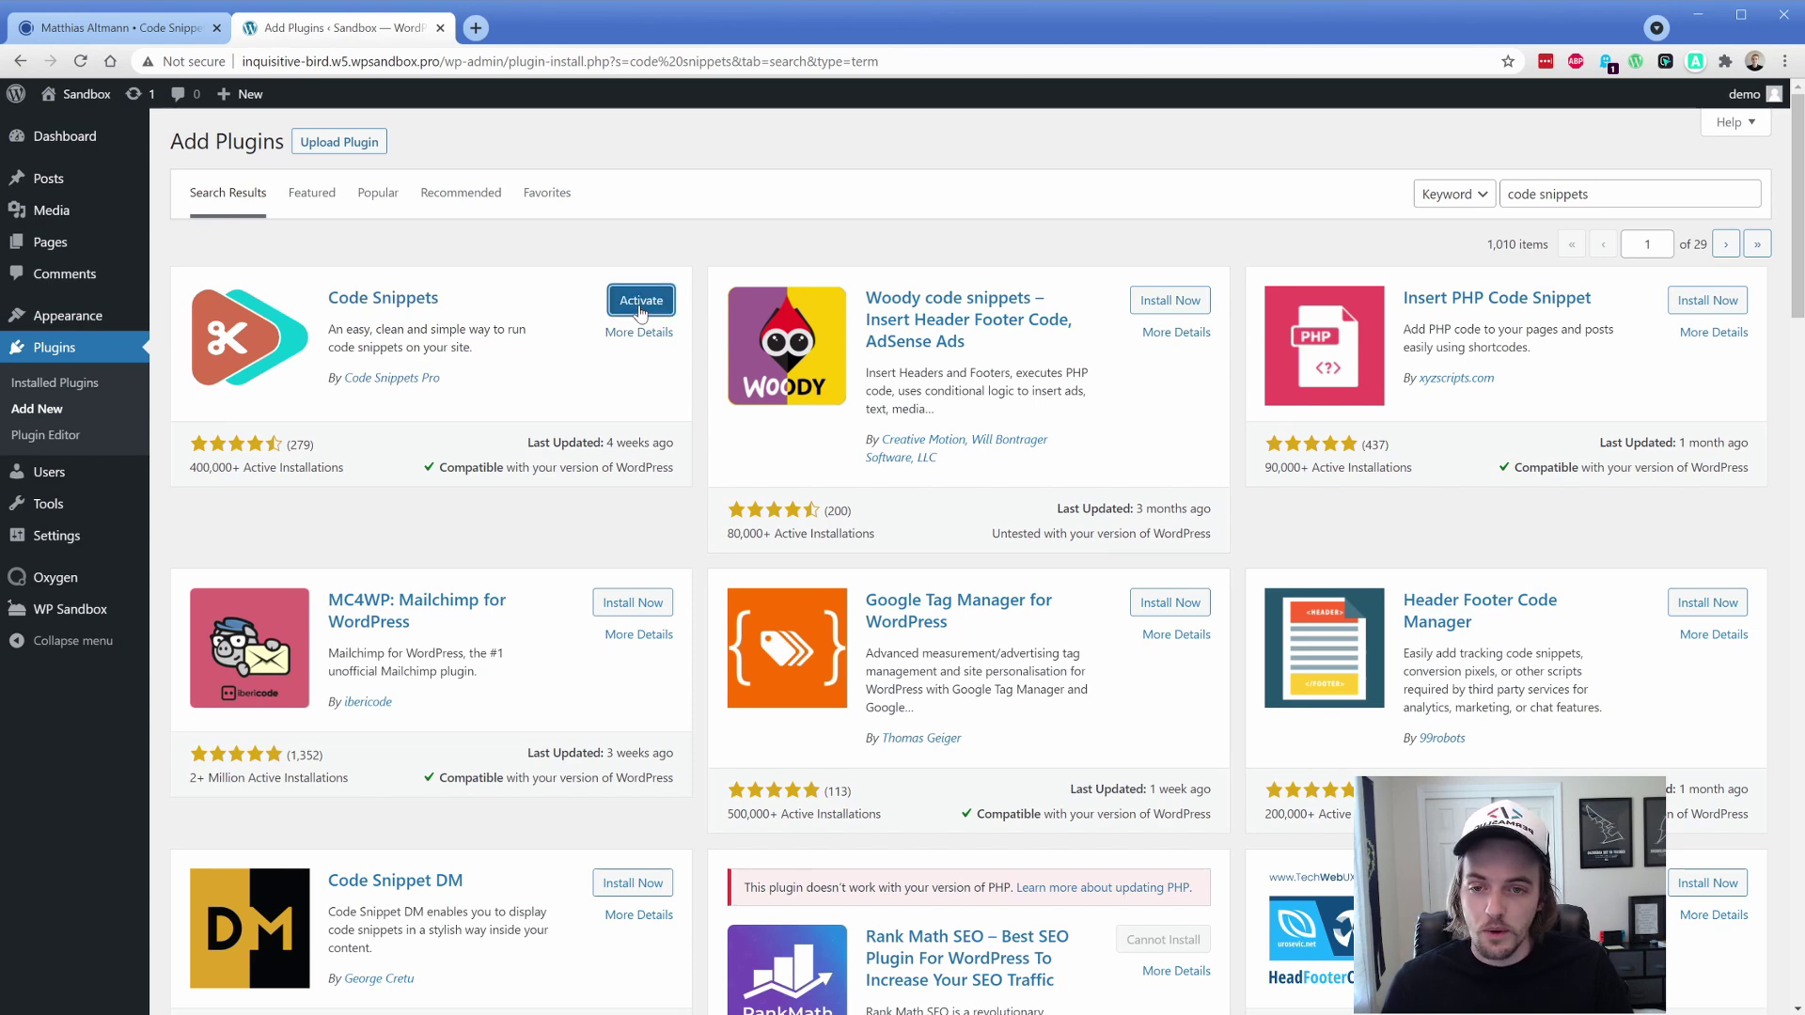
{"action": "left_click", "coordinate": [620, 303]}
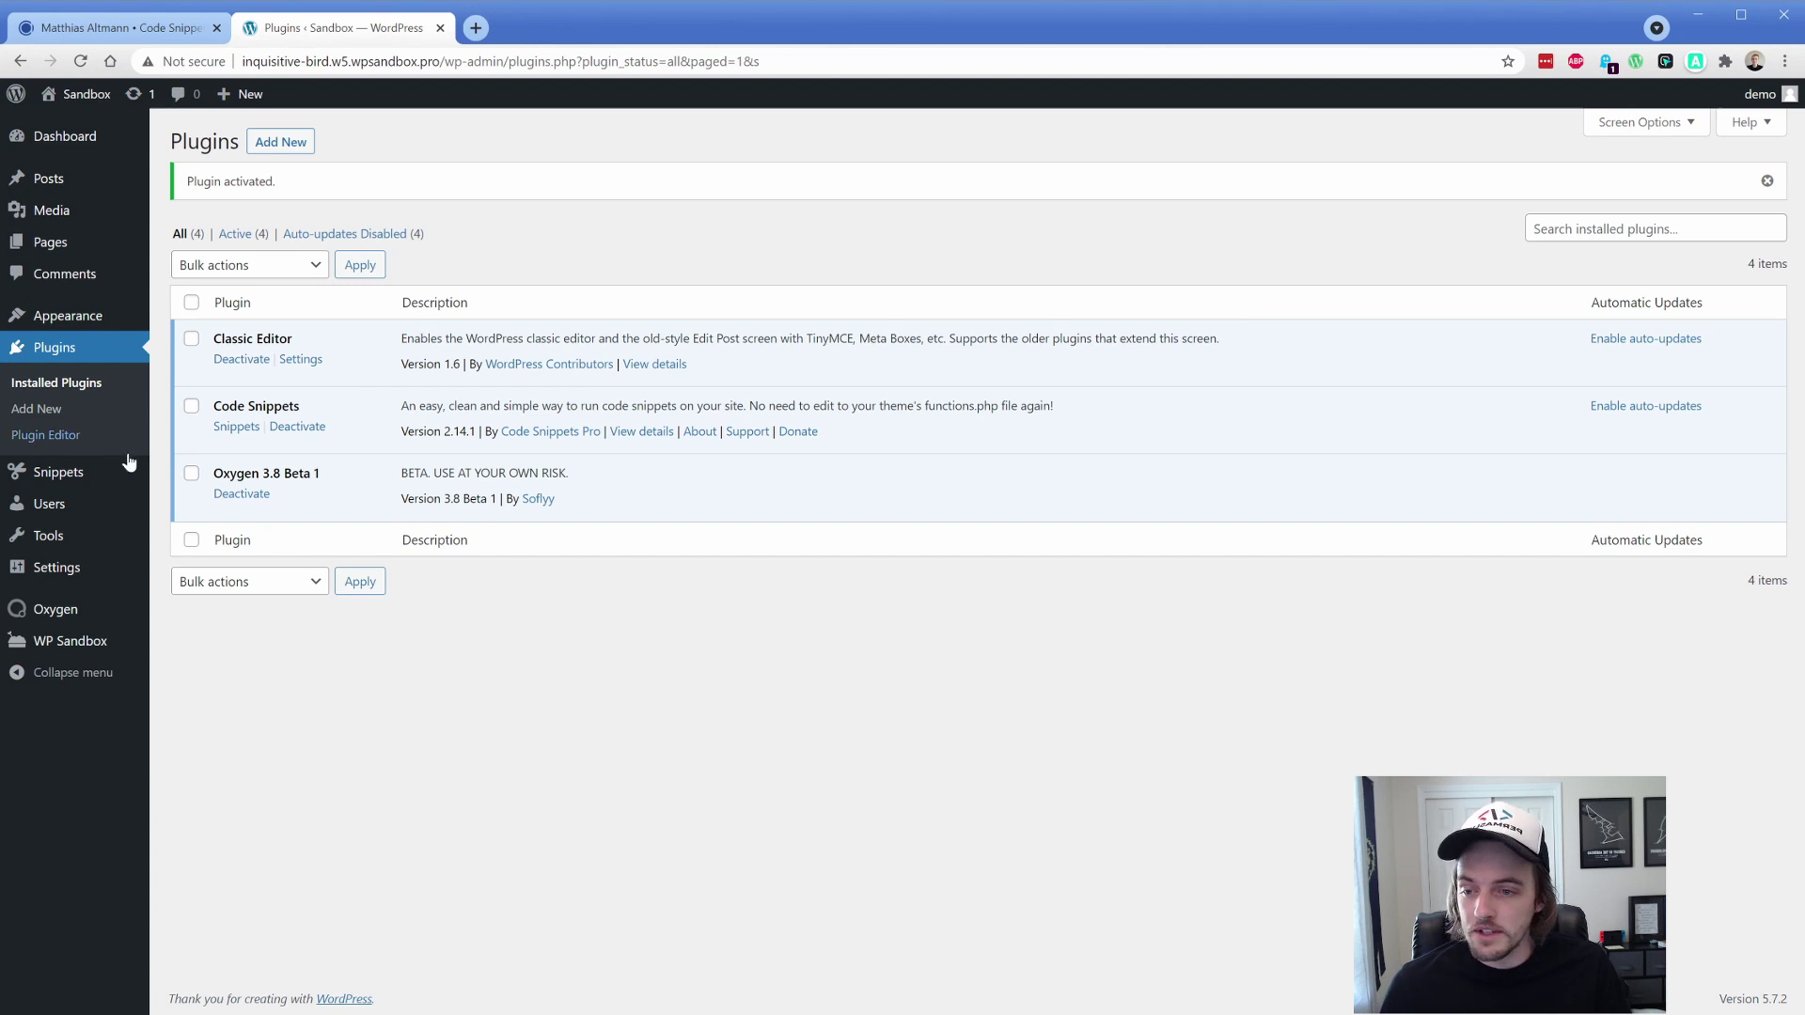
- Import the downloaded JSON snippet file and activate the Oxygen: Custom Fonts snippet
{"action": "mouse_move", "coordinate": [66, 474]}
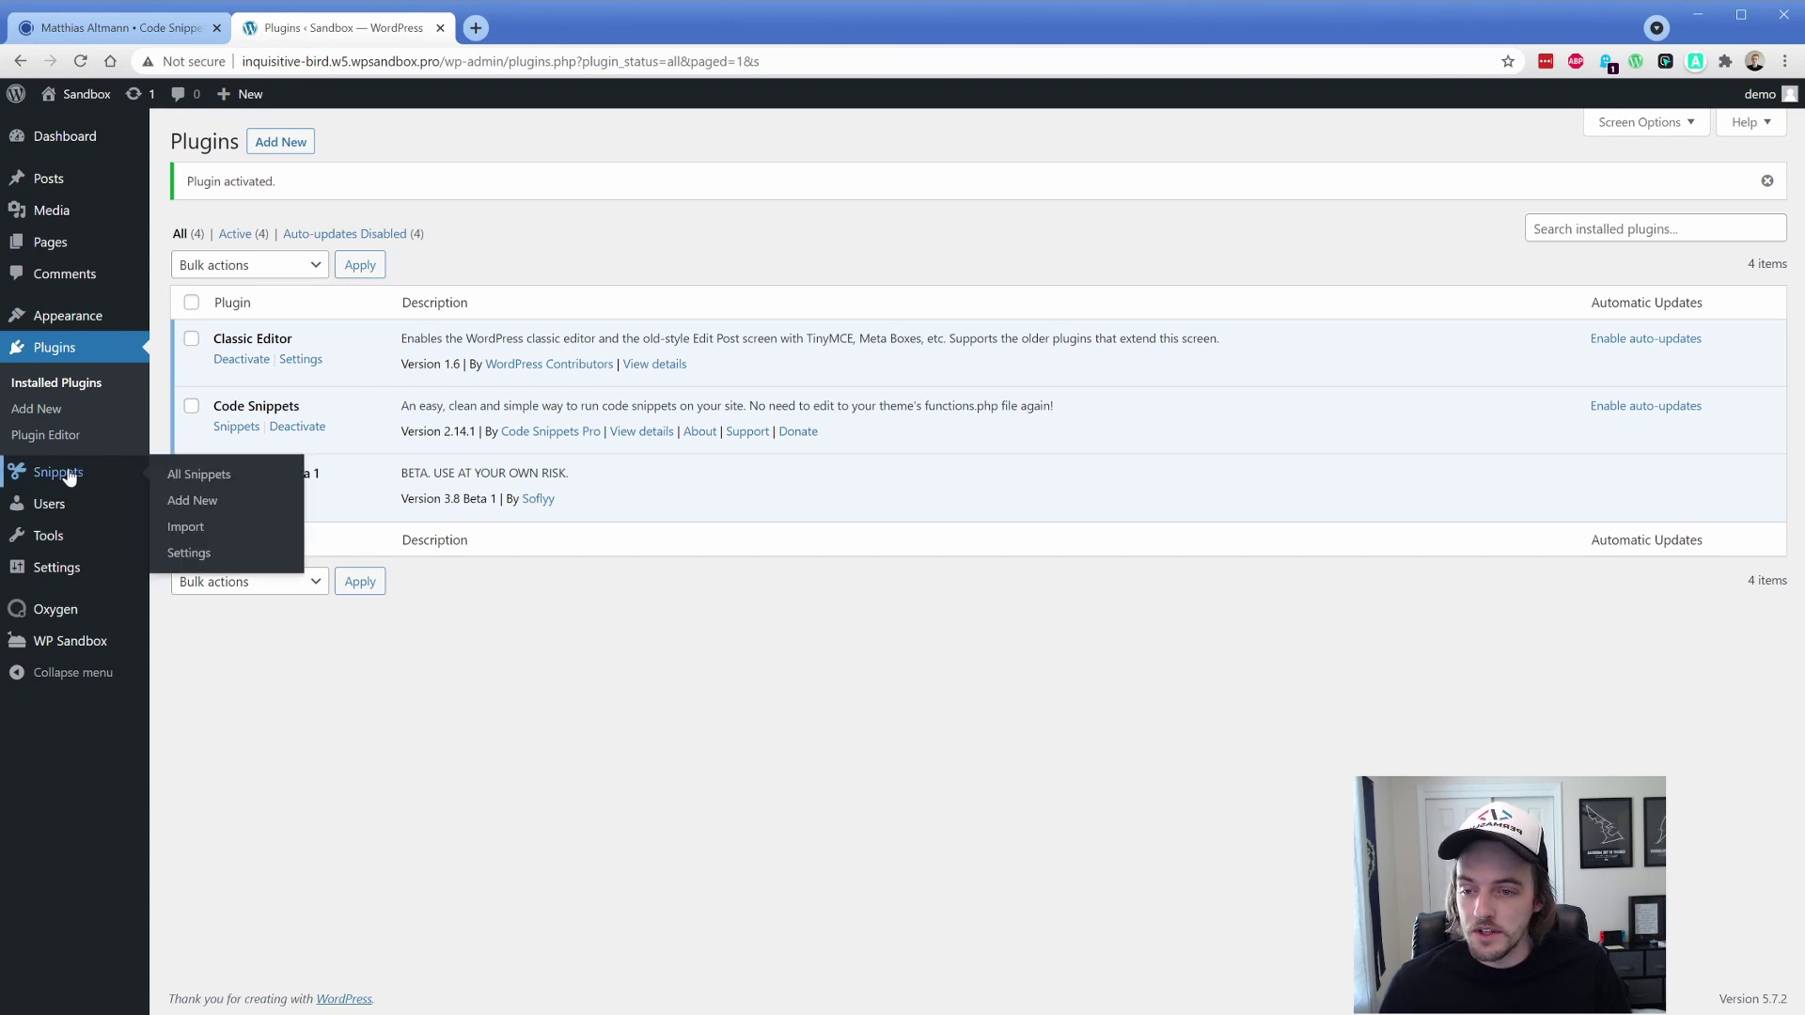
{"action": "left_click", "coordinate": [191, 532]}
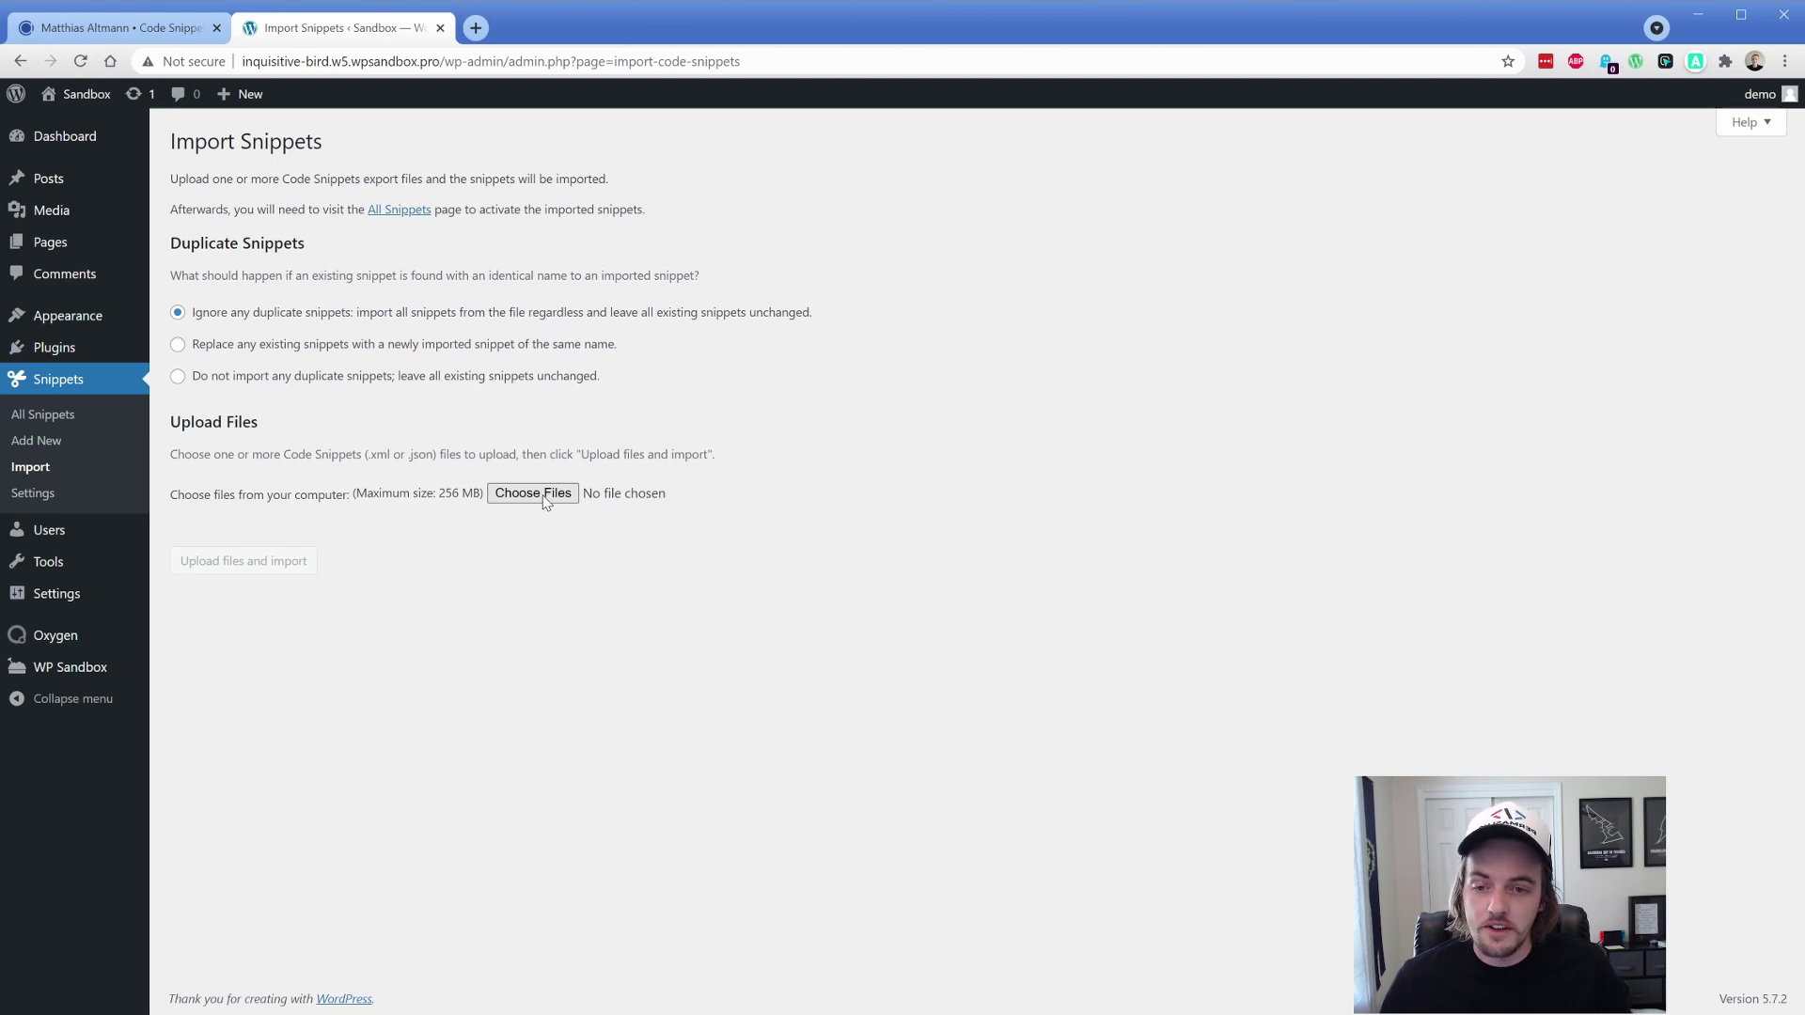
{"action": "left_click", "coordinate": [546, 501]}
{"action": "key", "text": "Return"}
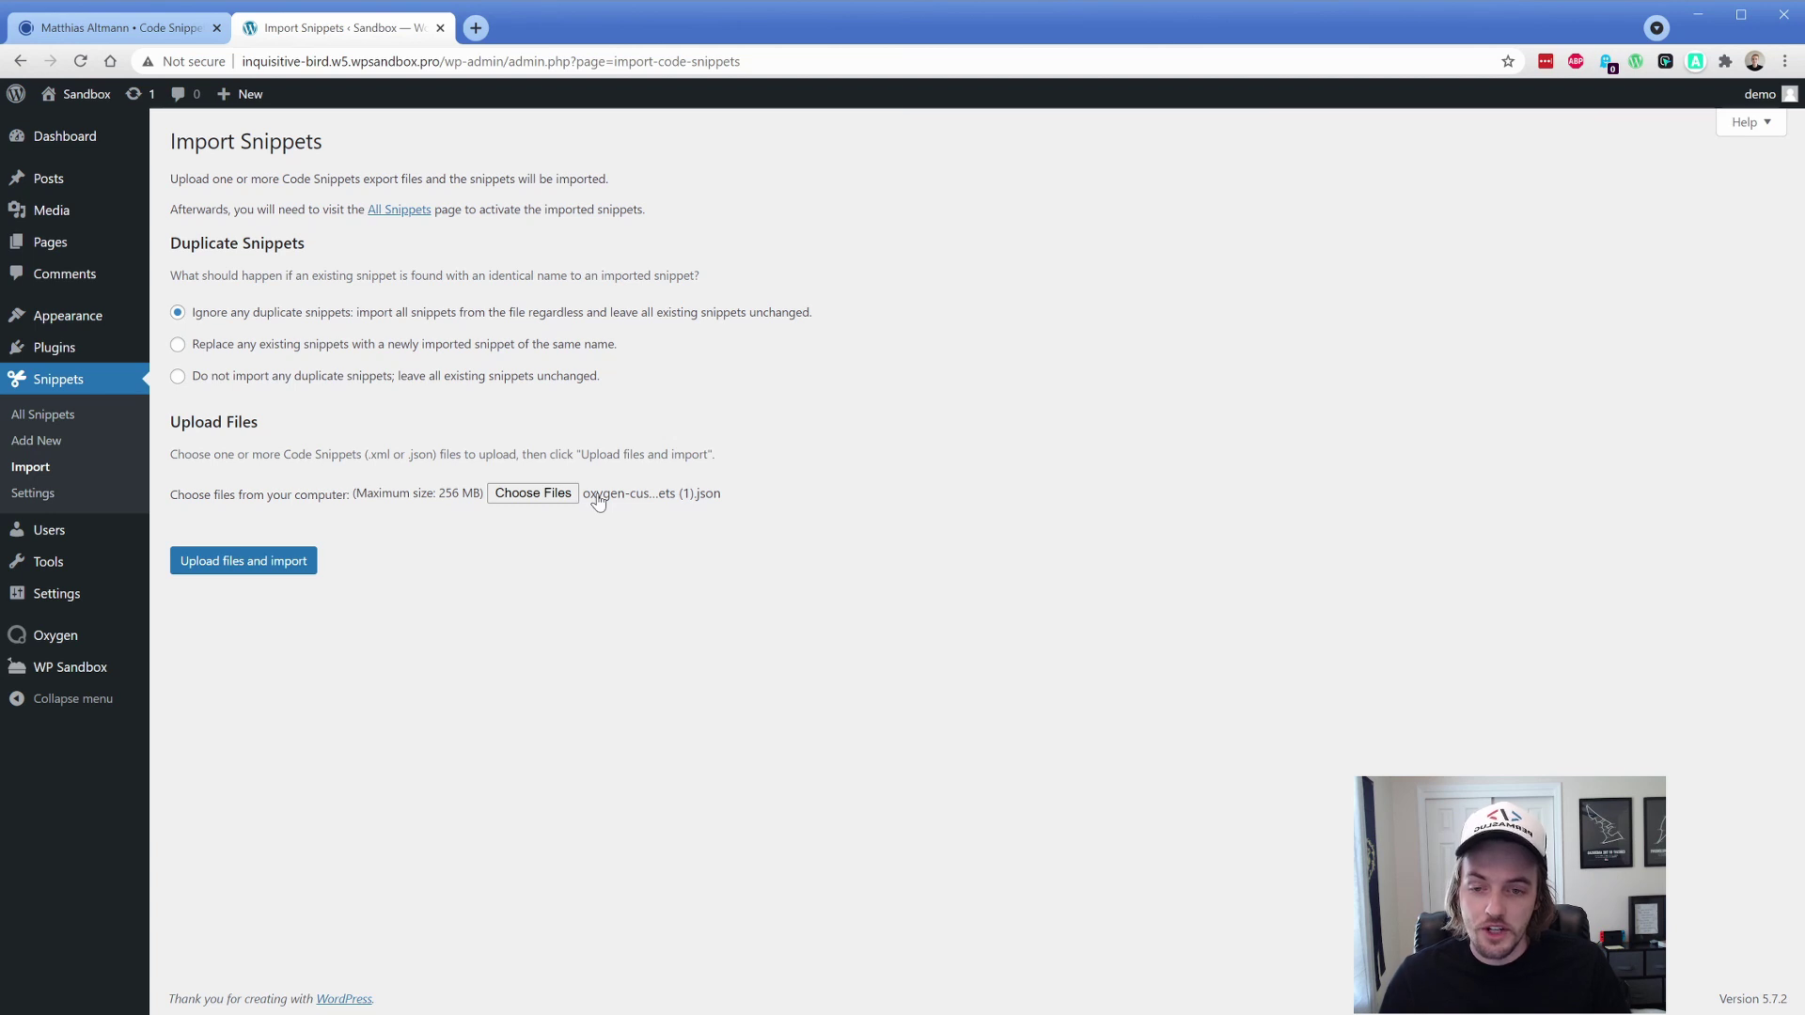
{"action": "left_click", "coordinate": [241, 562]}
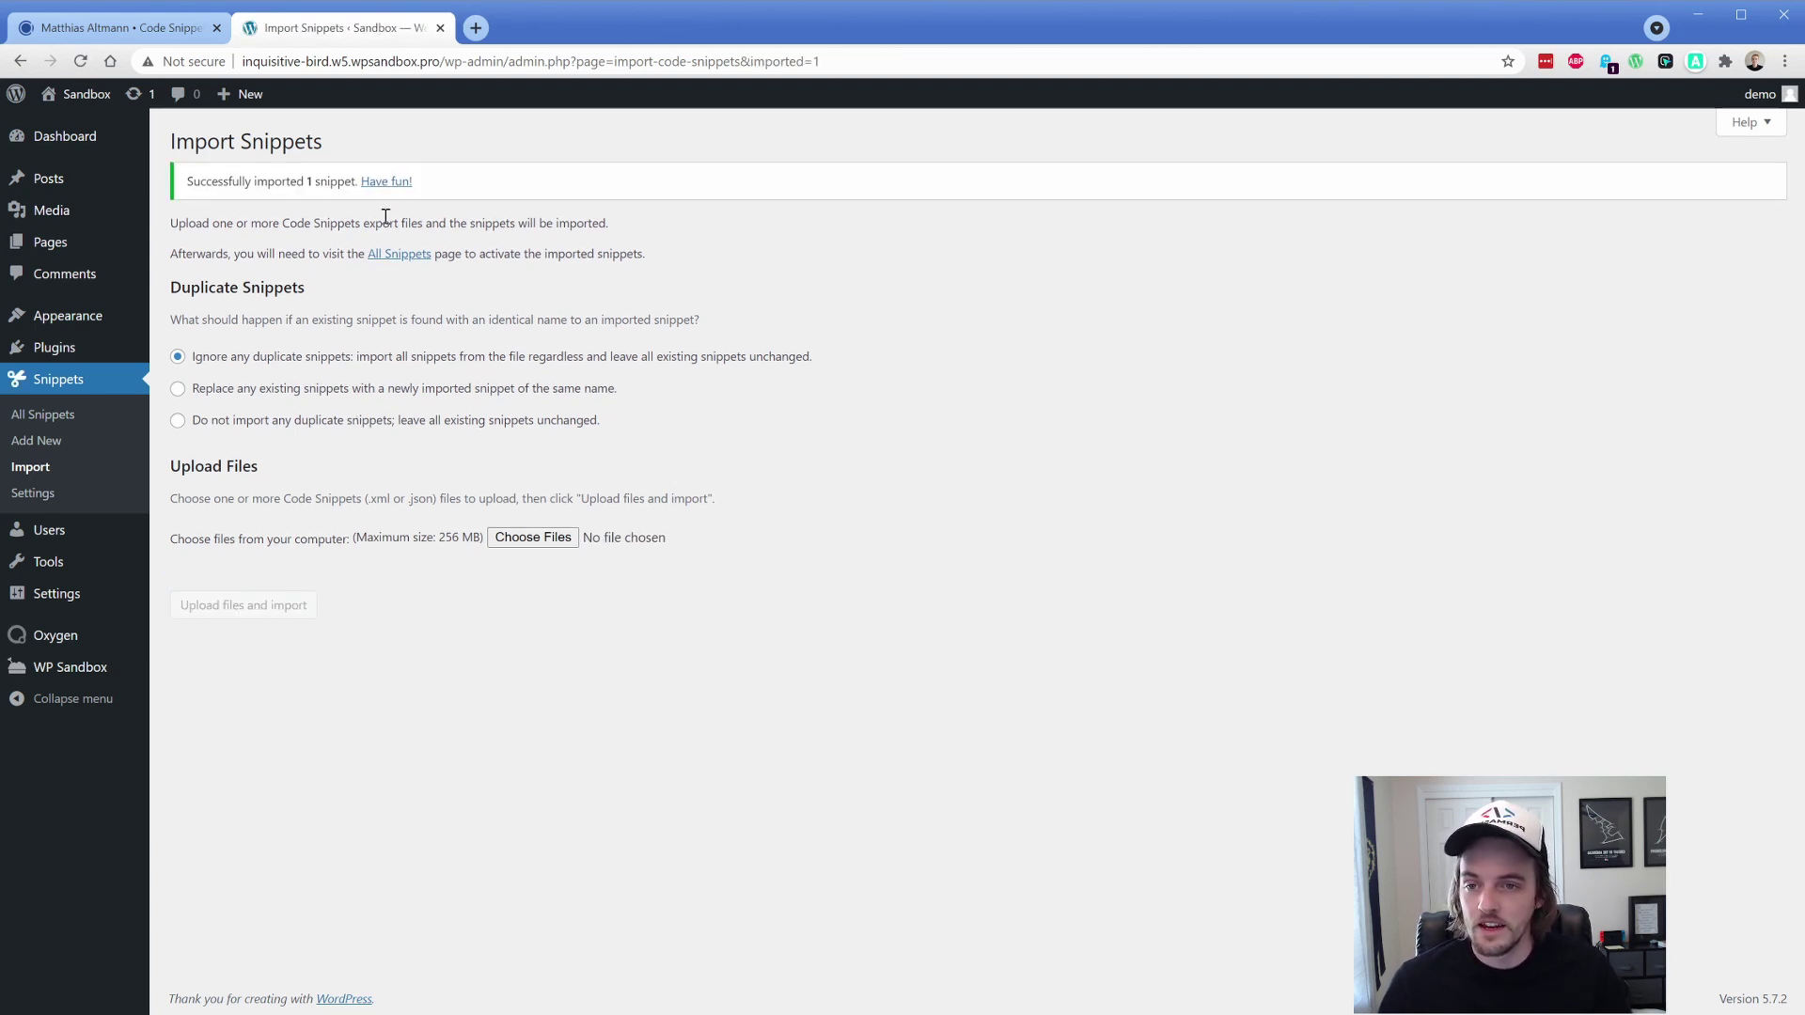
{"action": "left_click", "coordinate": [385, 183]}
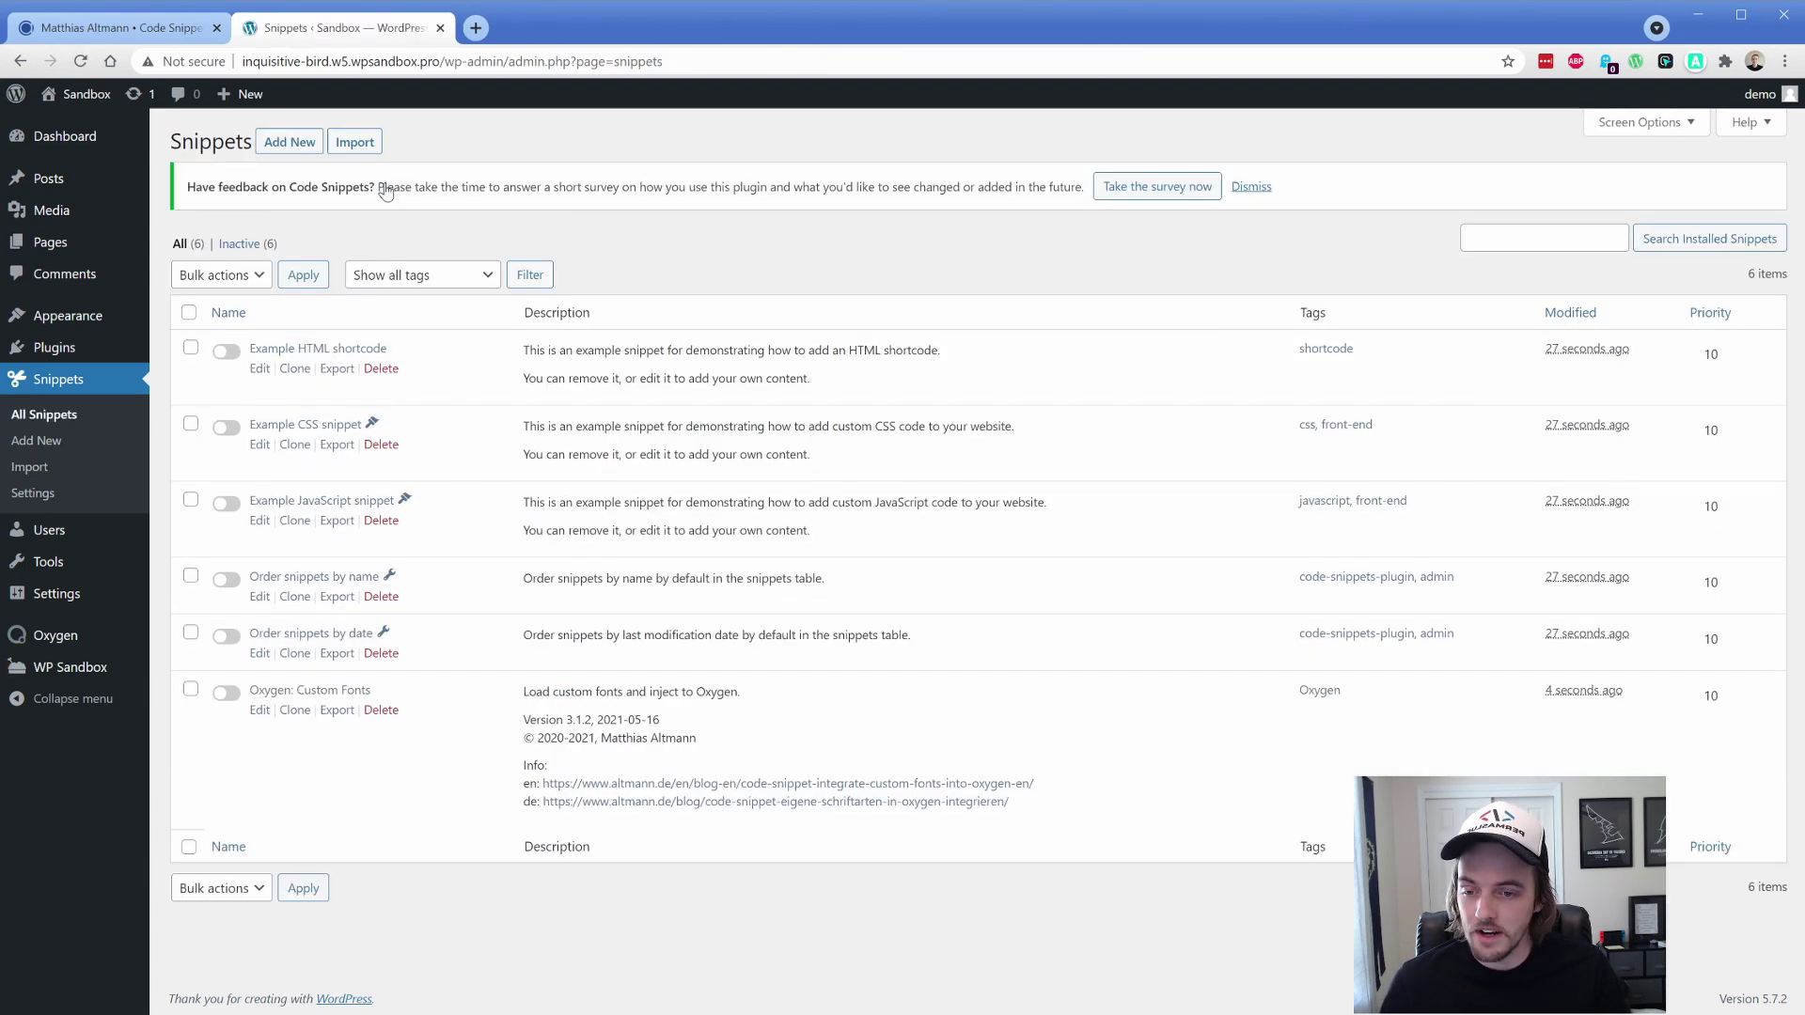
{"action": "left_click", "coordinate": [226, 693]}
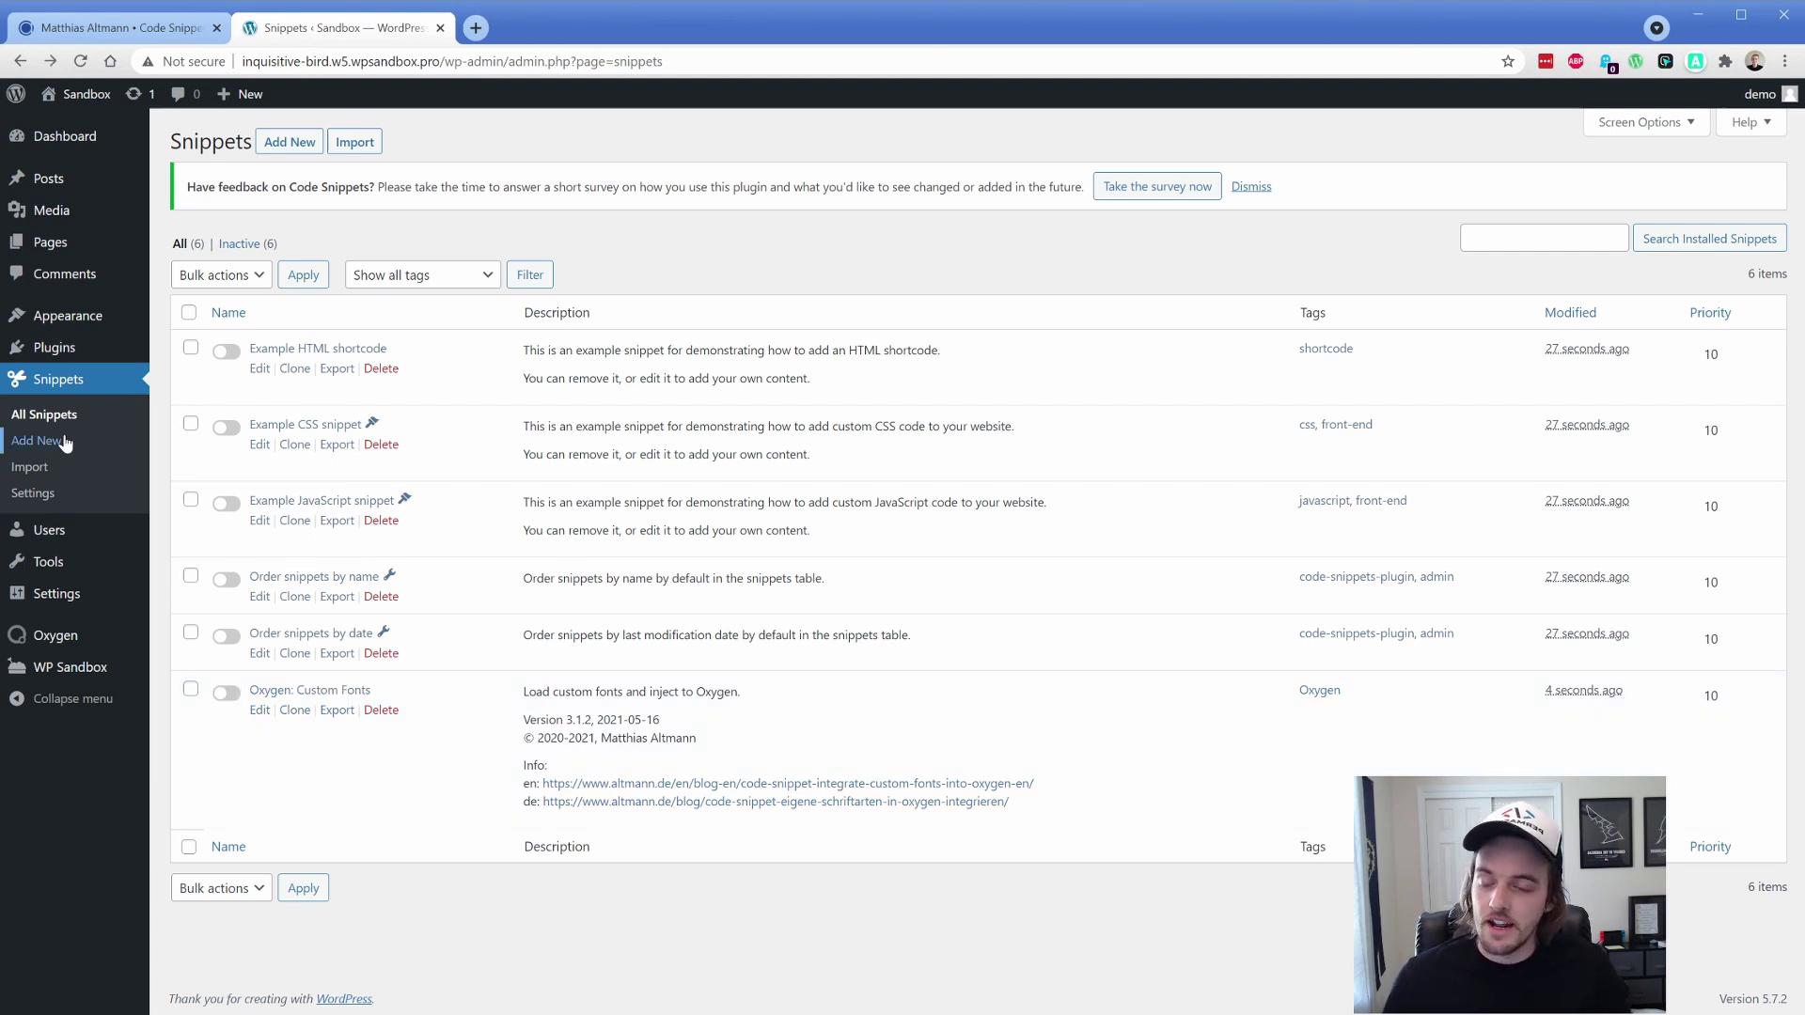
- Search plugins for 'file manager', then install and activate WP File Manager
{"action": "mouse_move", "coordinate": [84, 349]}
{"action": "left_click", "coordinate": [193, 379]}
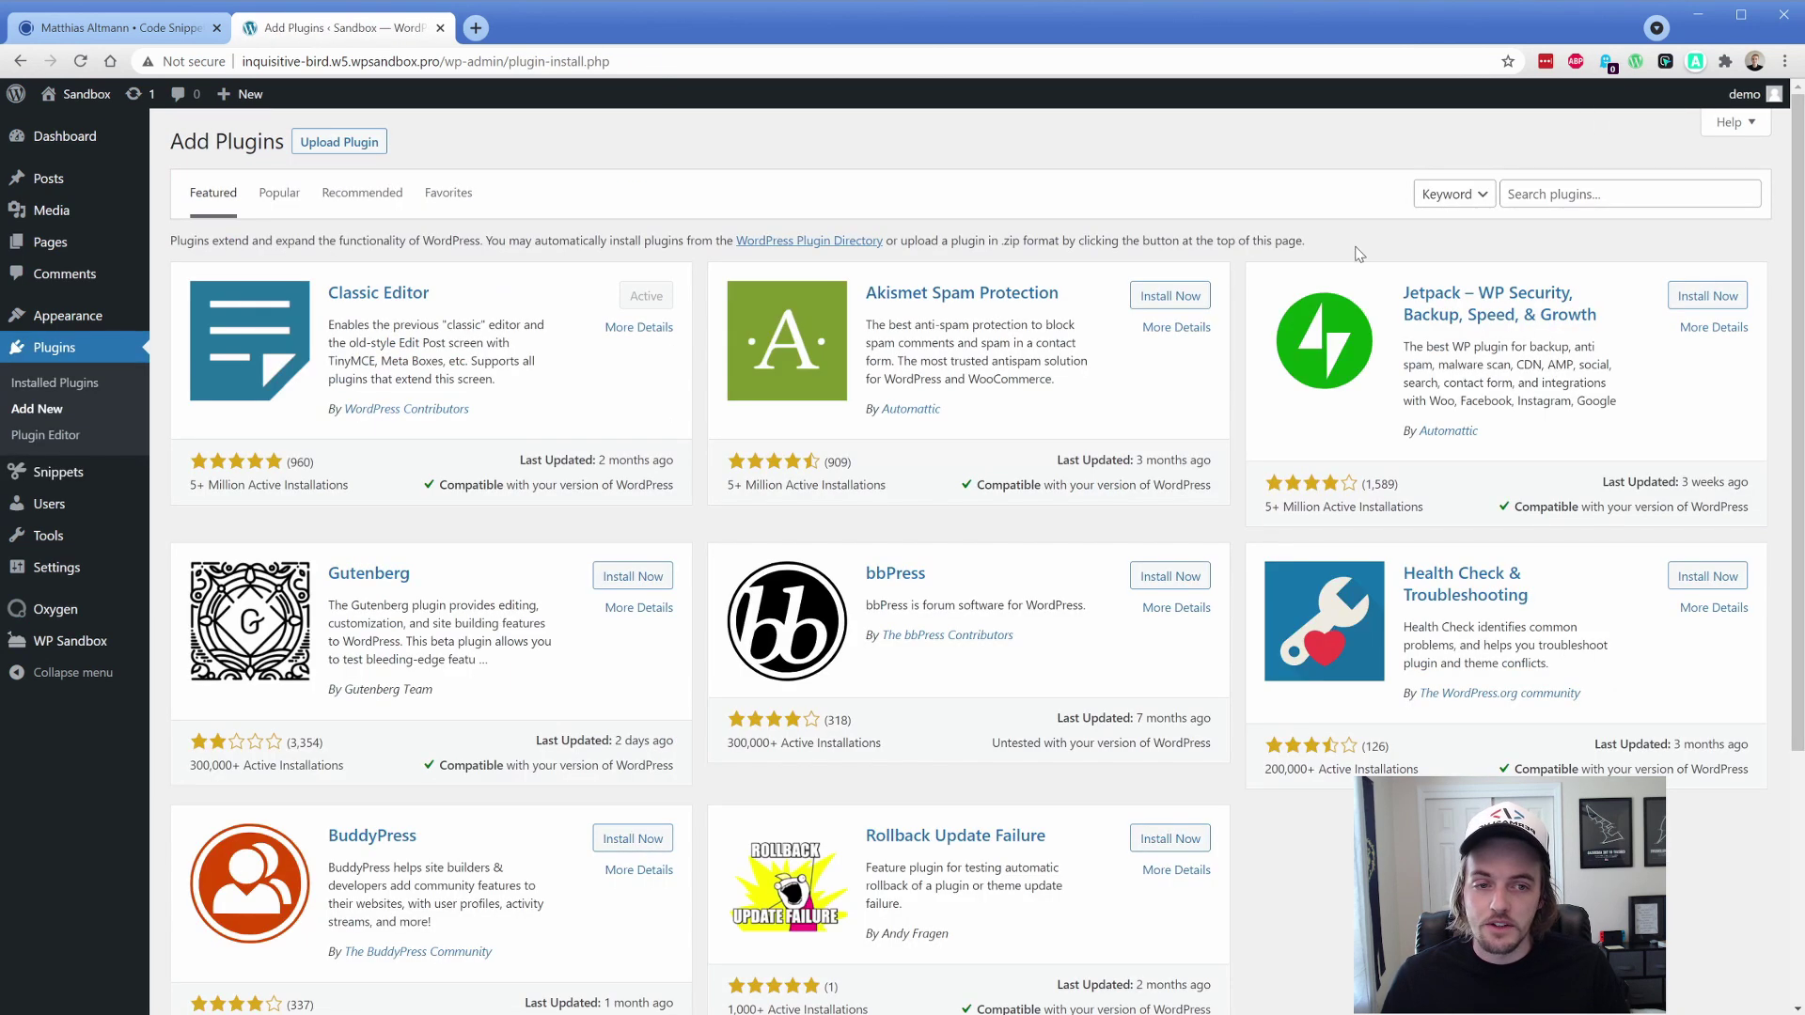
{"action": "left_click", "coordinate": [1570, 194]}
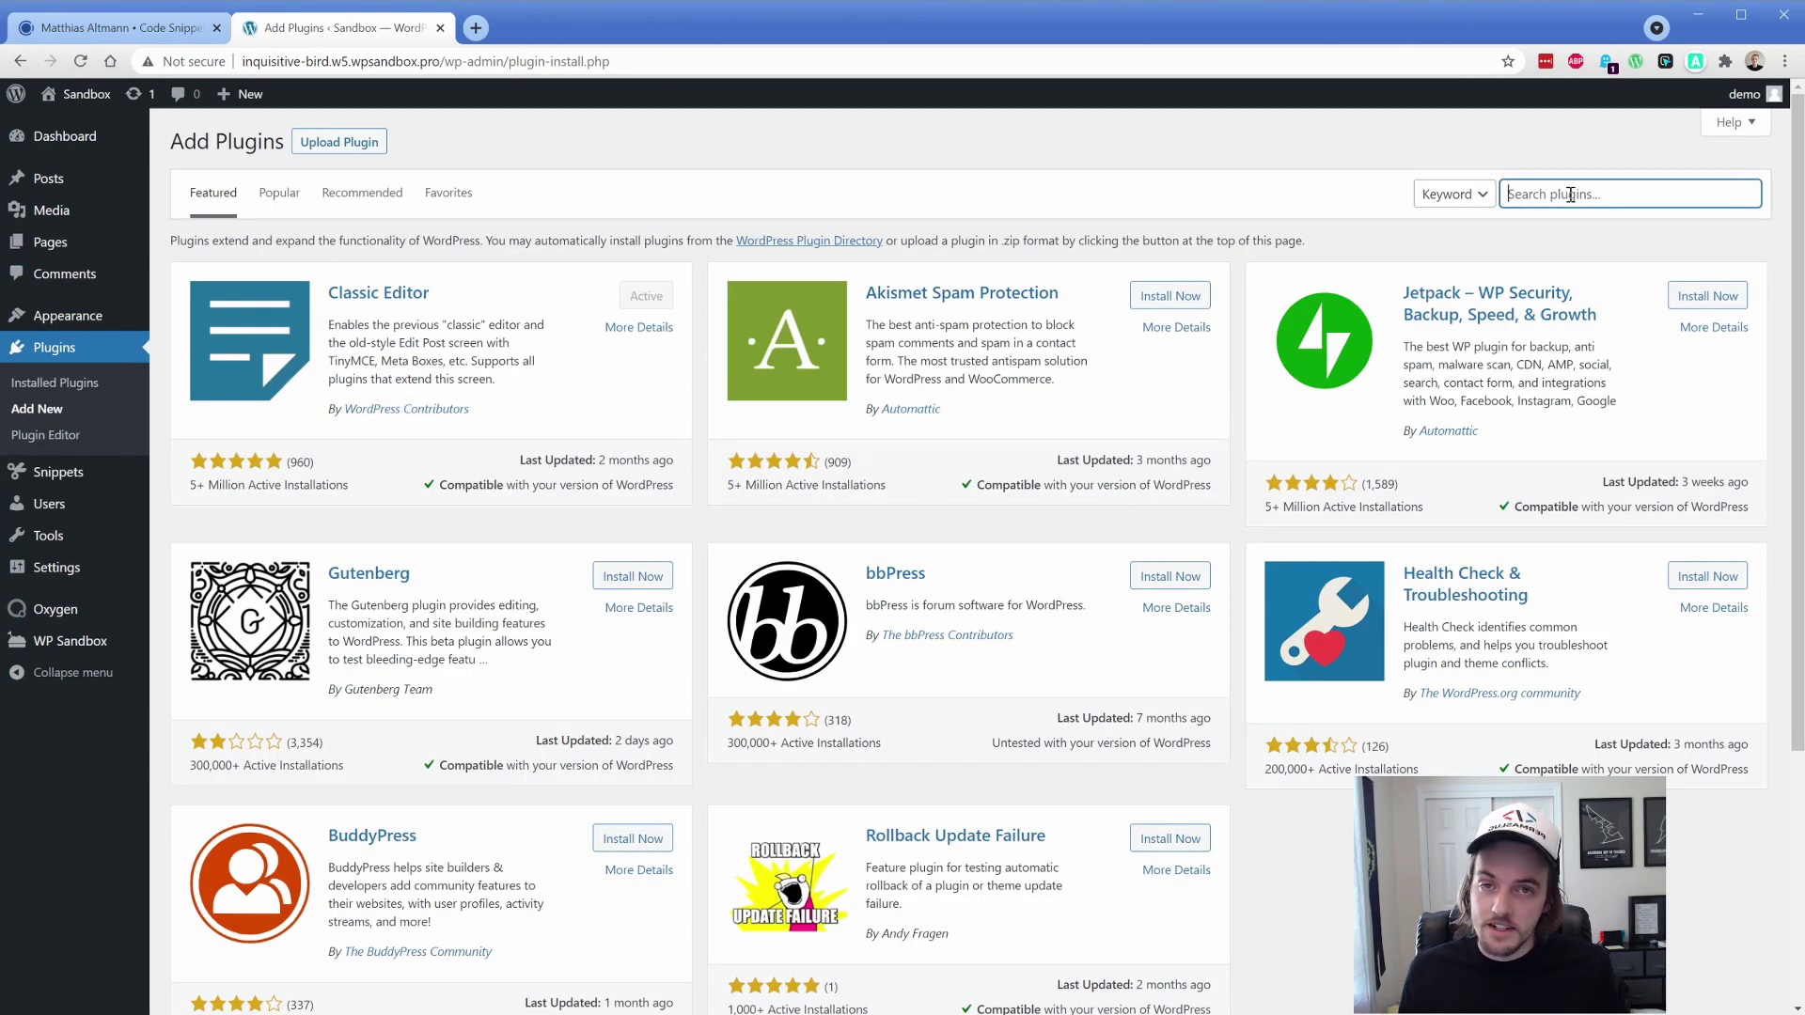
{"action": "type", "text": "file mana"}
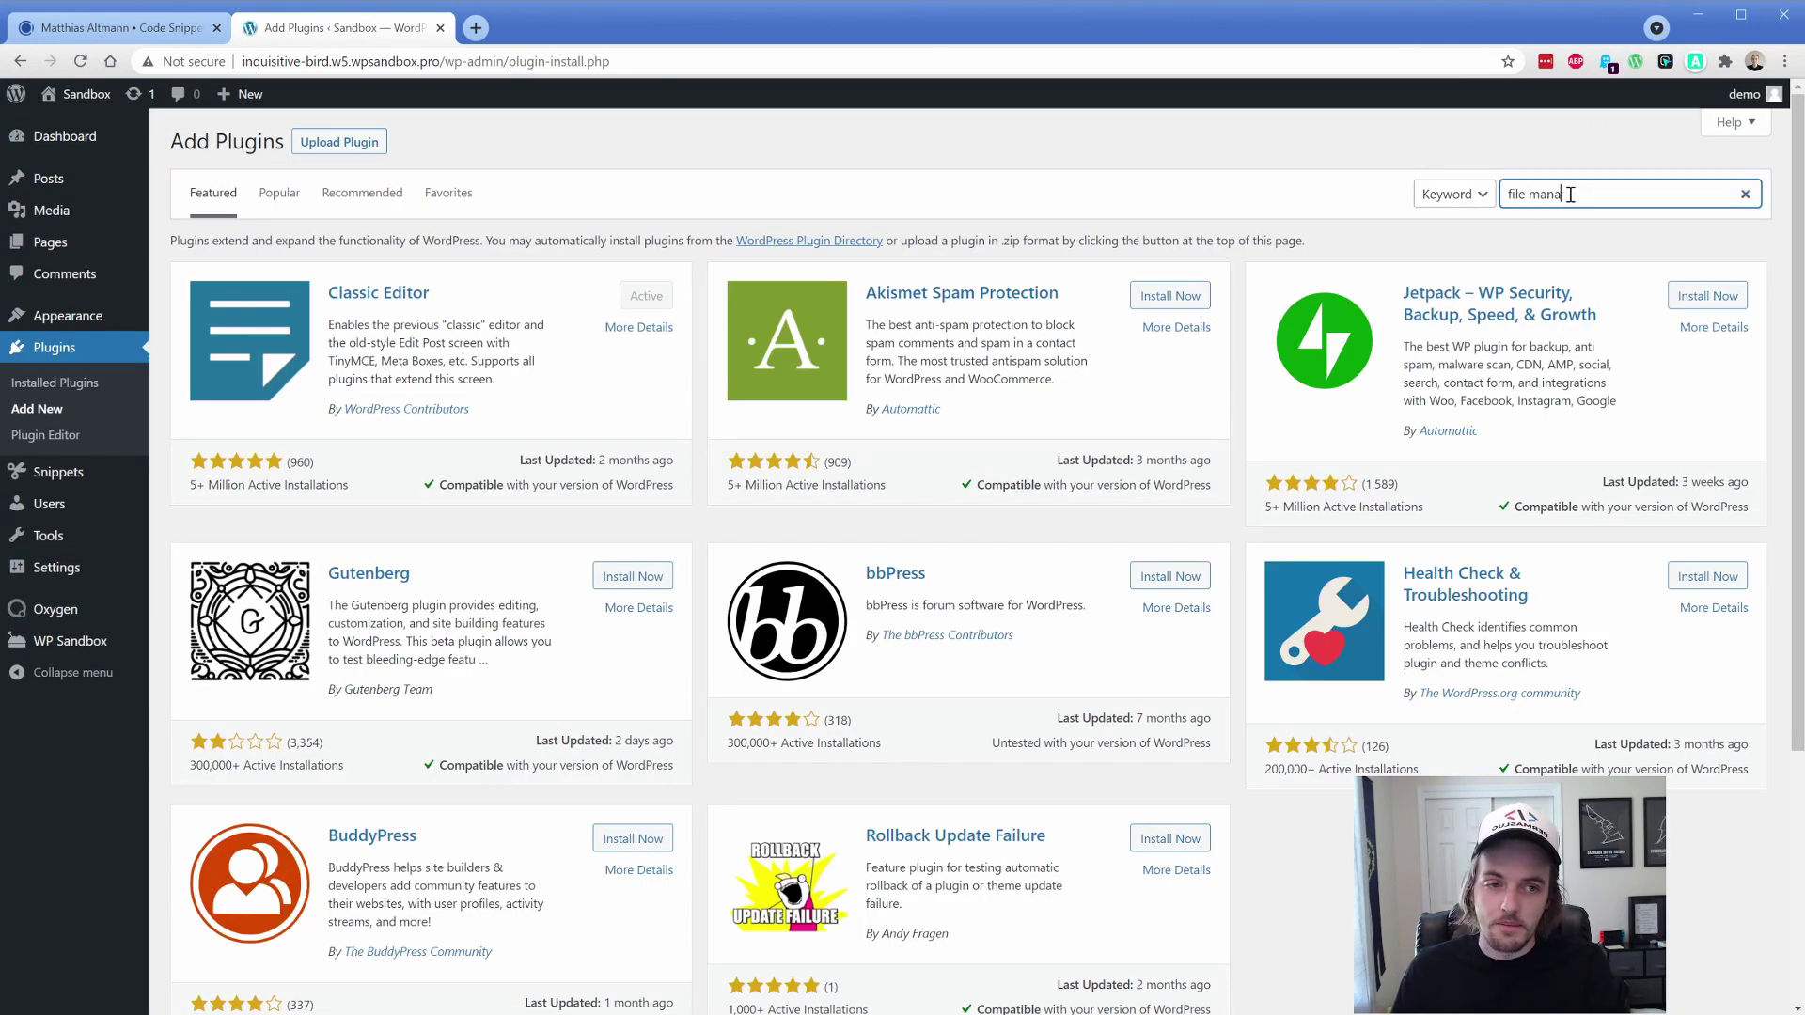
{"action": "type", "text": "ger"}
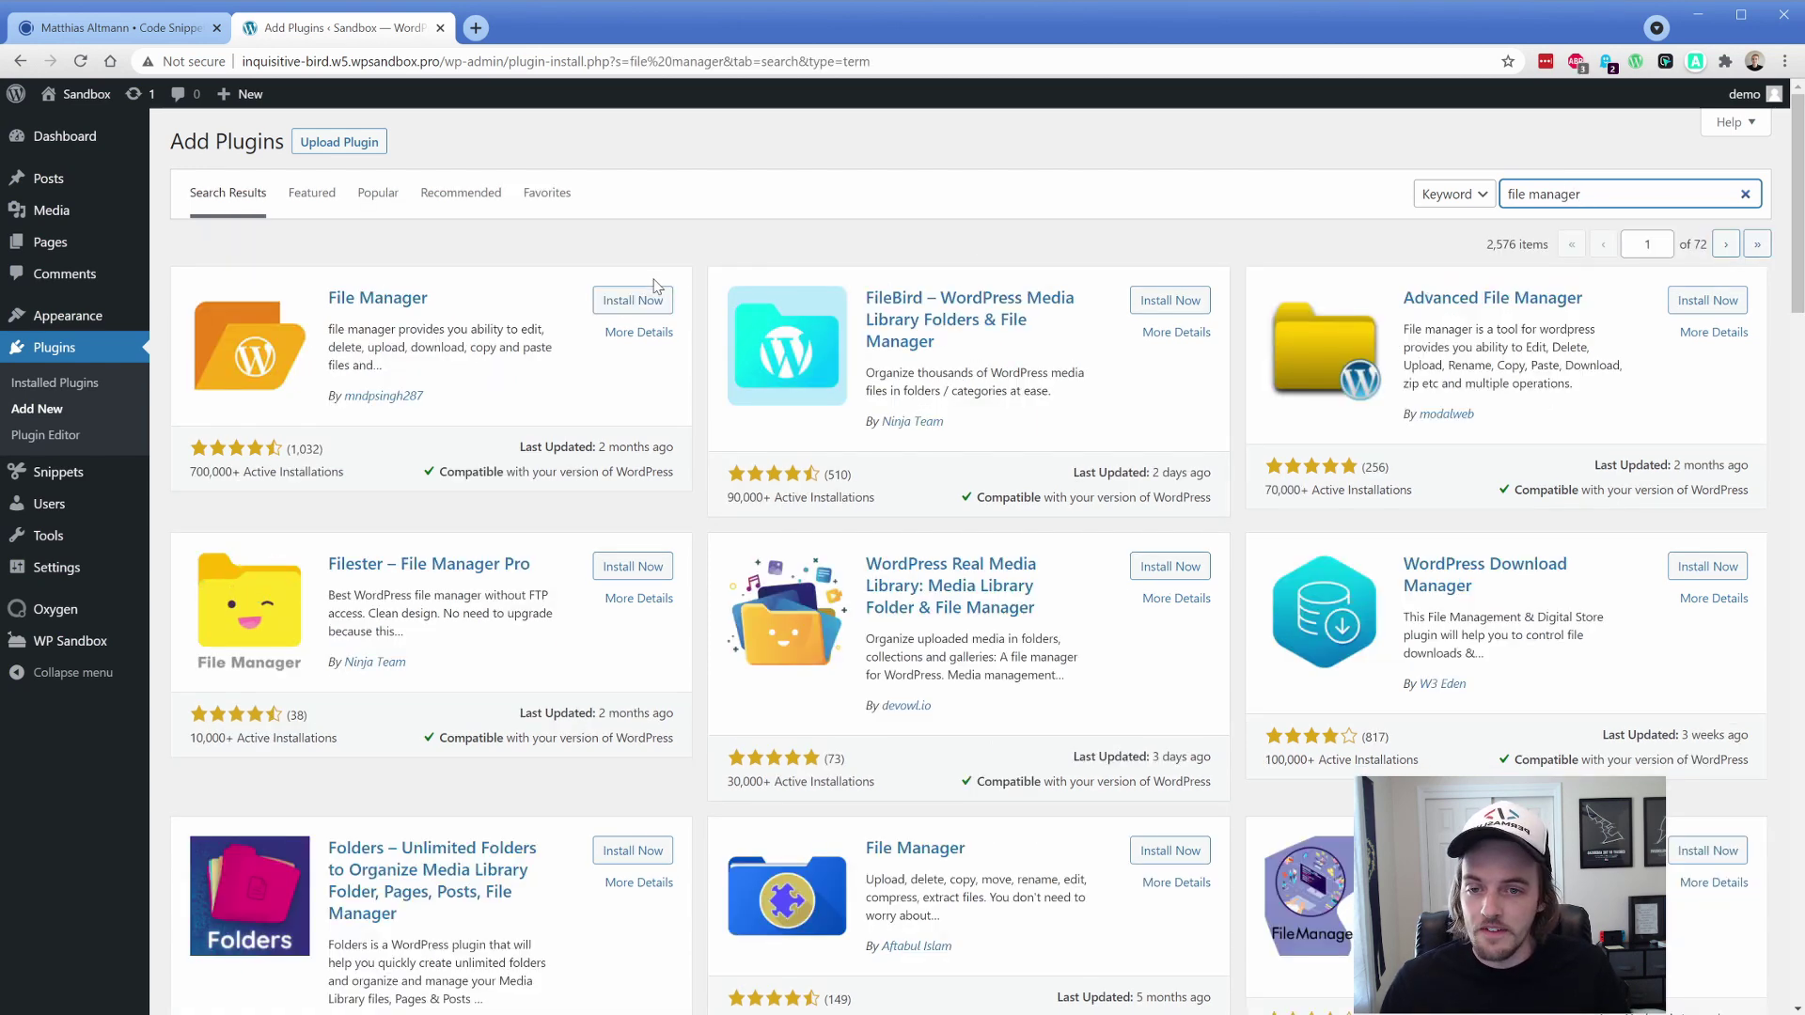
{"action": "left_click", "coordinate": [635, 300]}
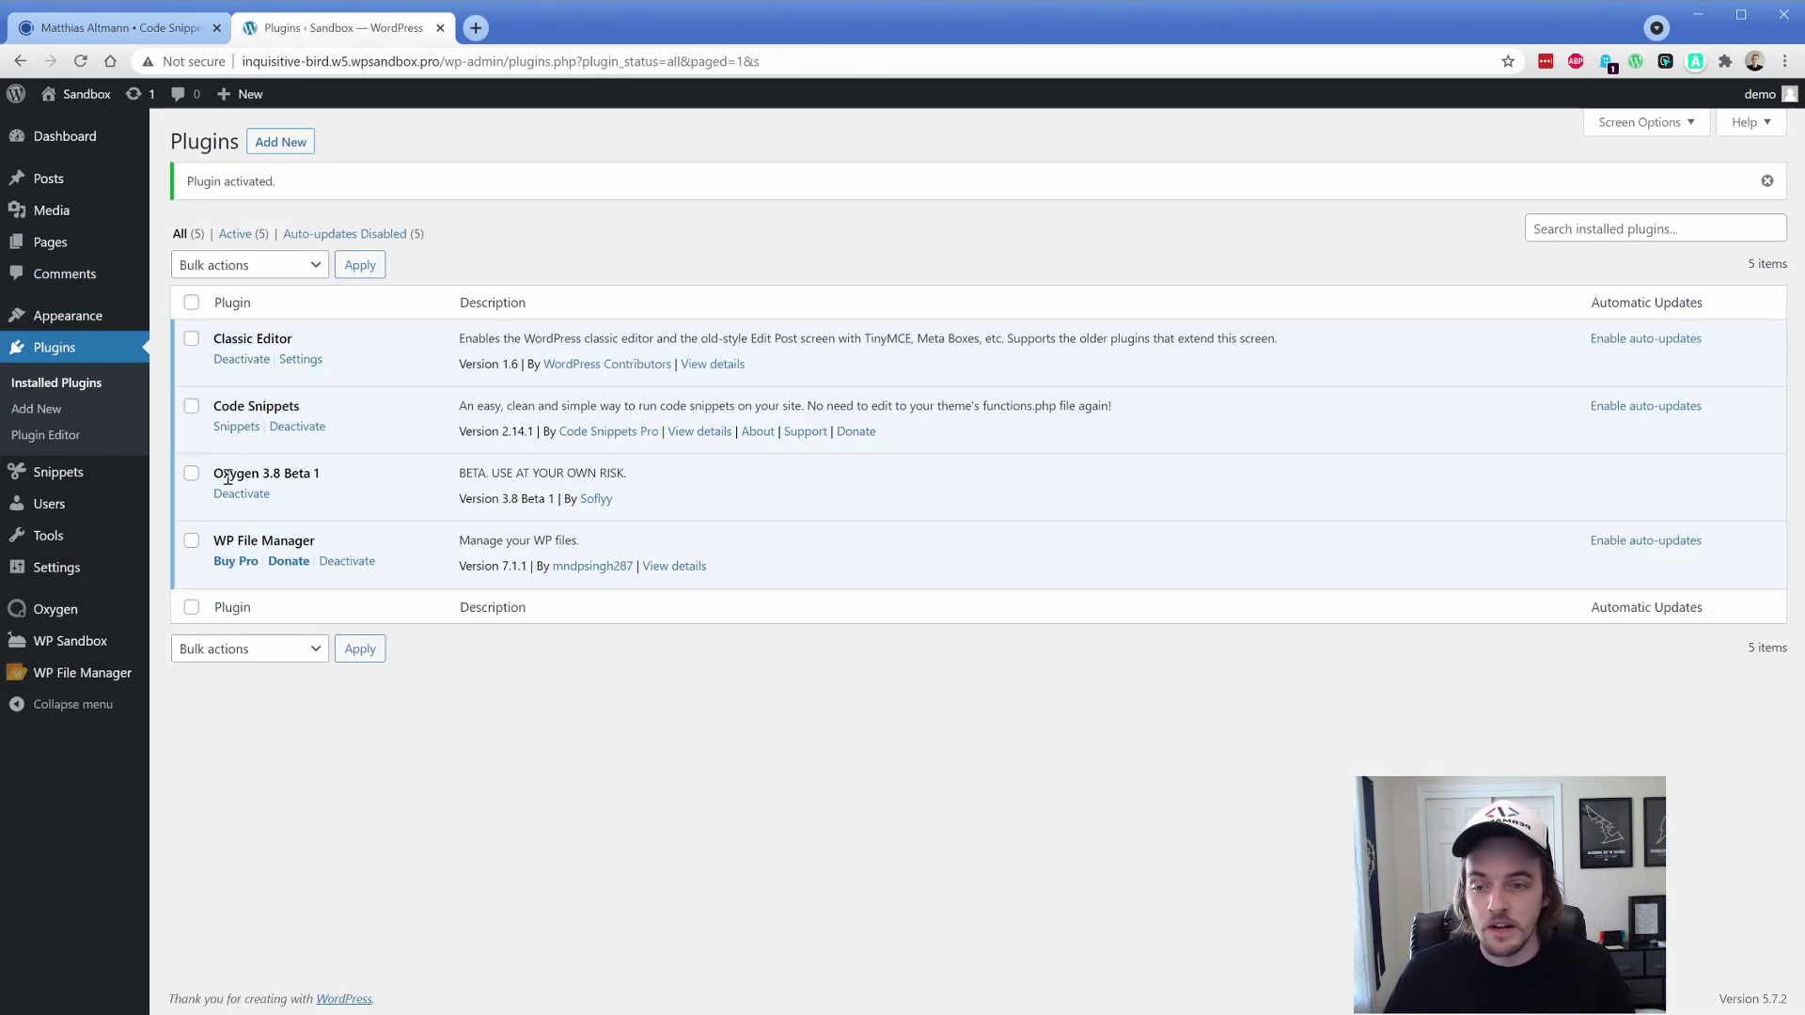
{"action": "triple_click", "coordinate": [246, 541]}
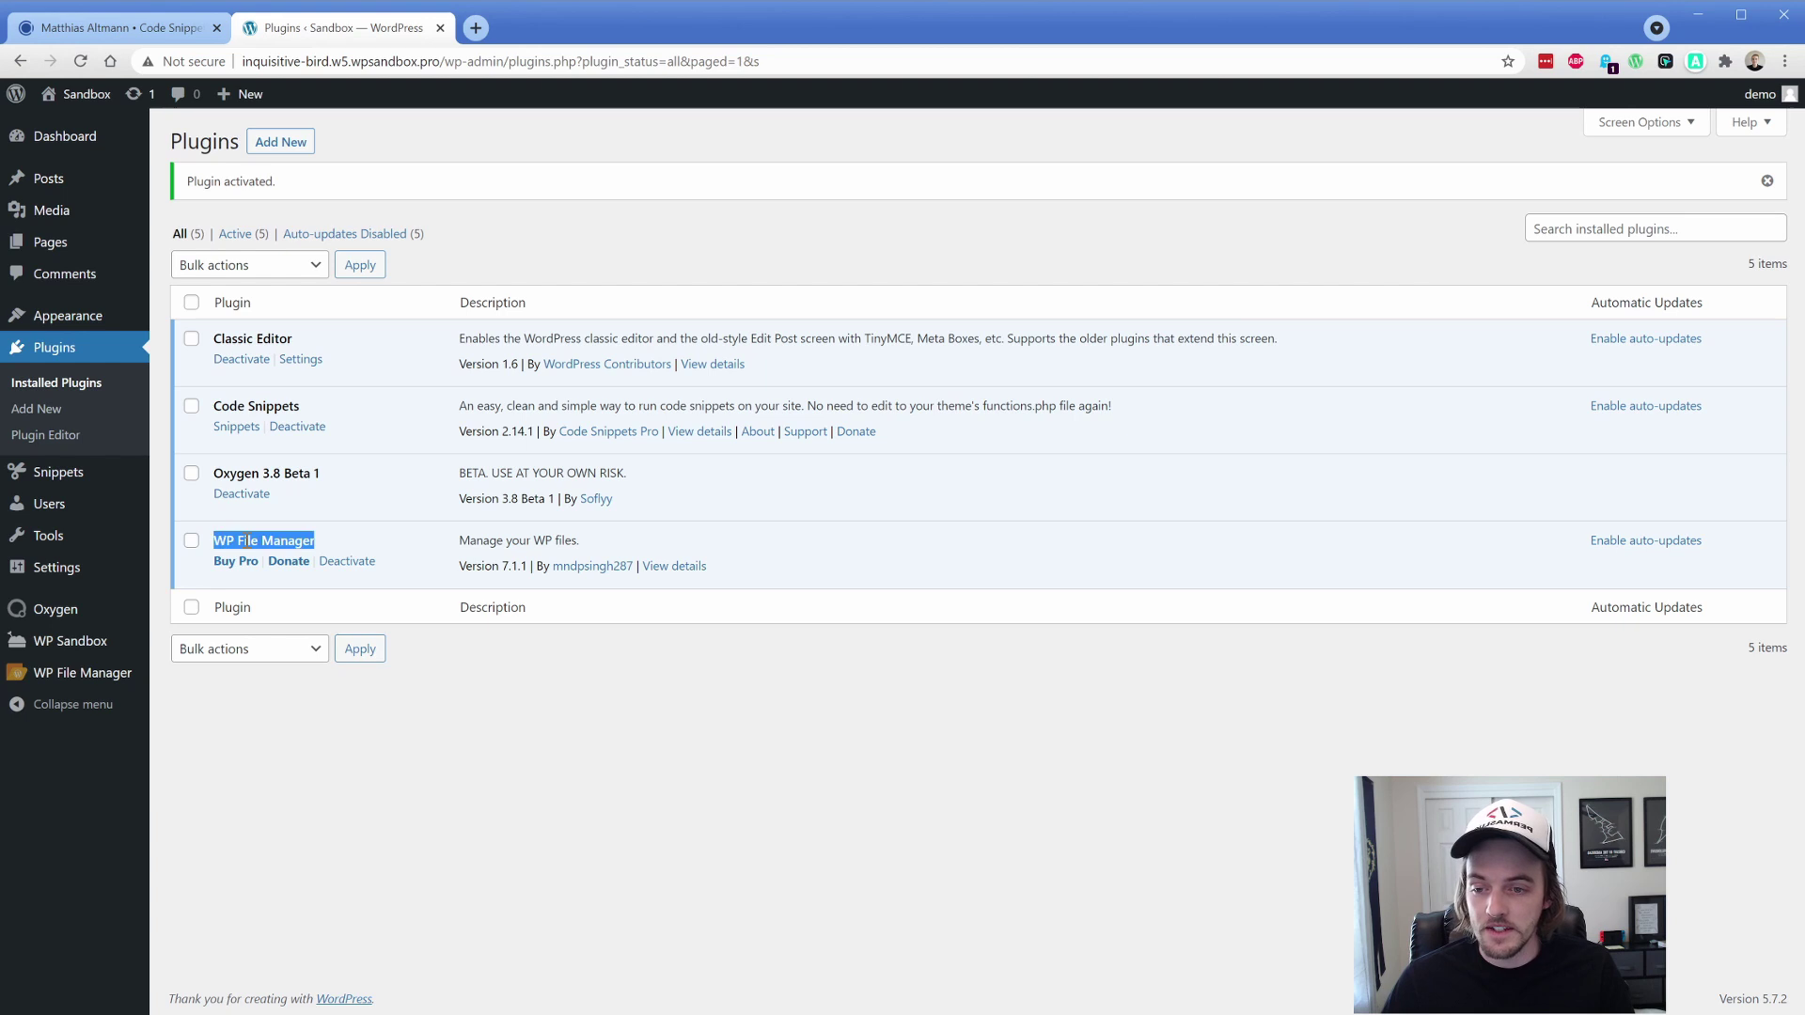
{"action": "left_click", "coordinate": [374, 546]}
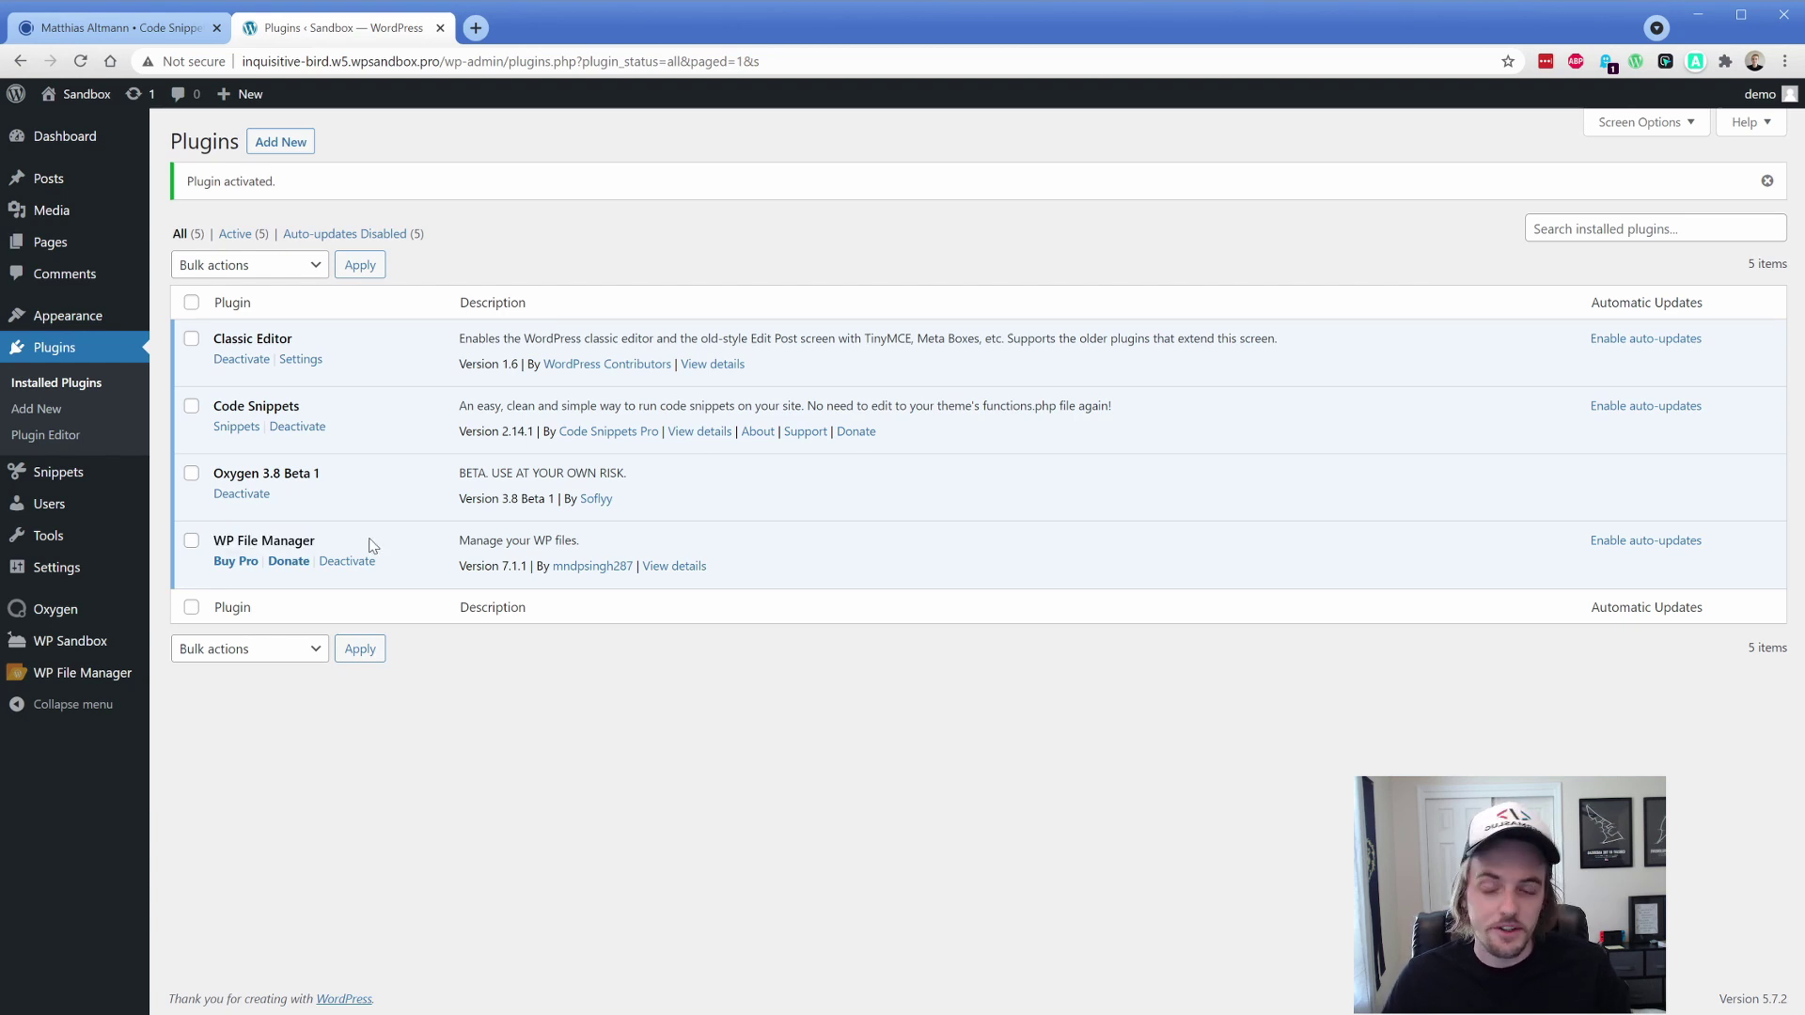
- Open WP File Manager's site-root file browser and decline the welcome sign-up popup
{"action": "left_click", "coordinate": [83, 677]}
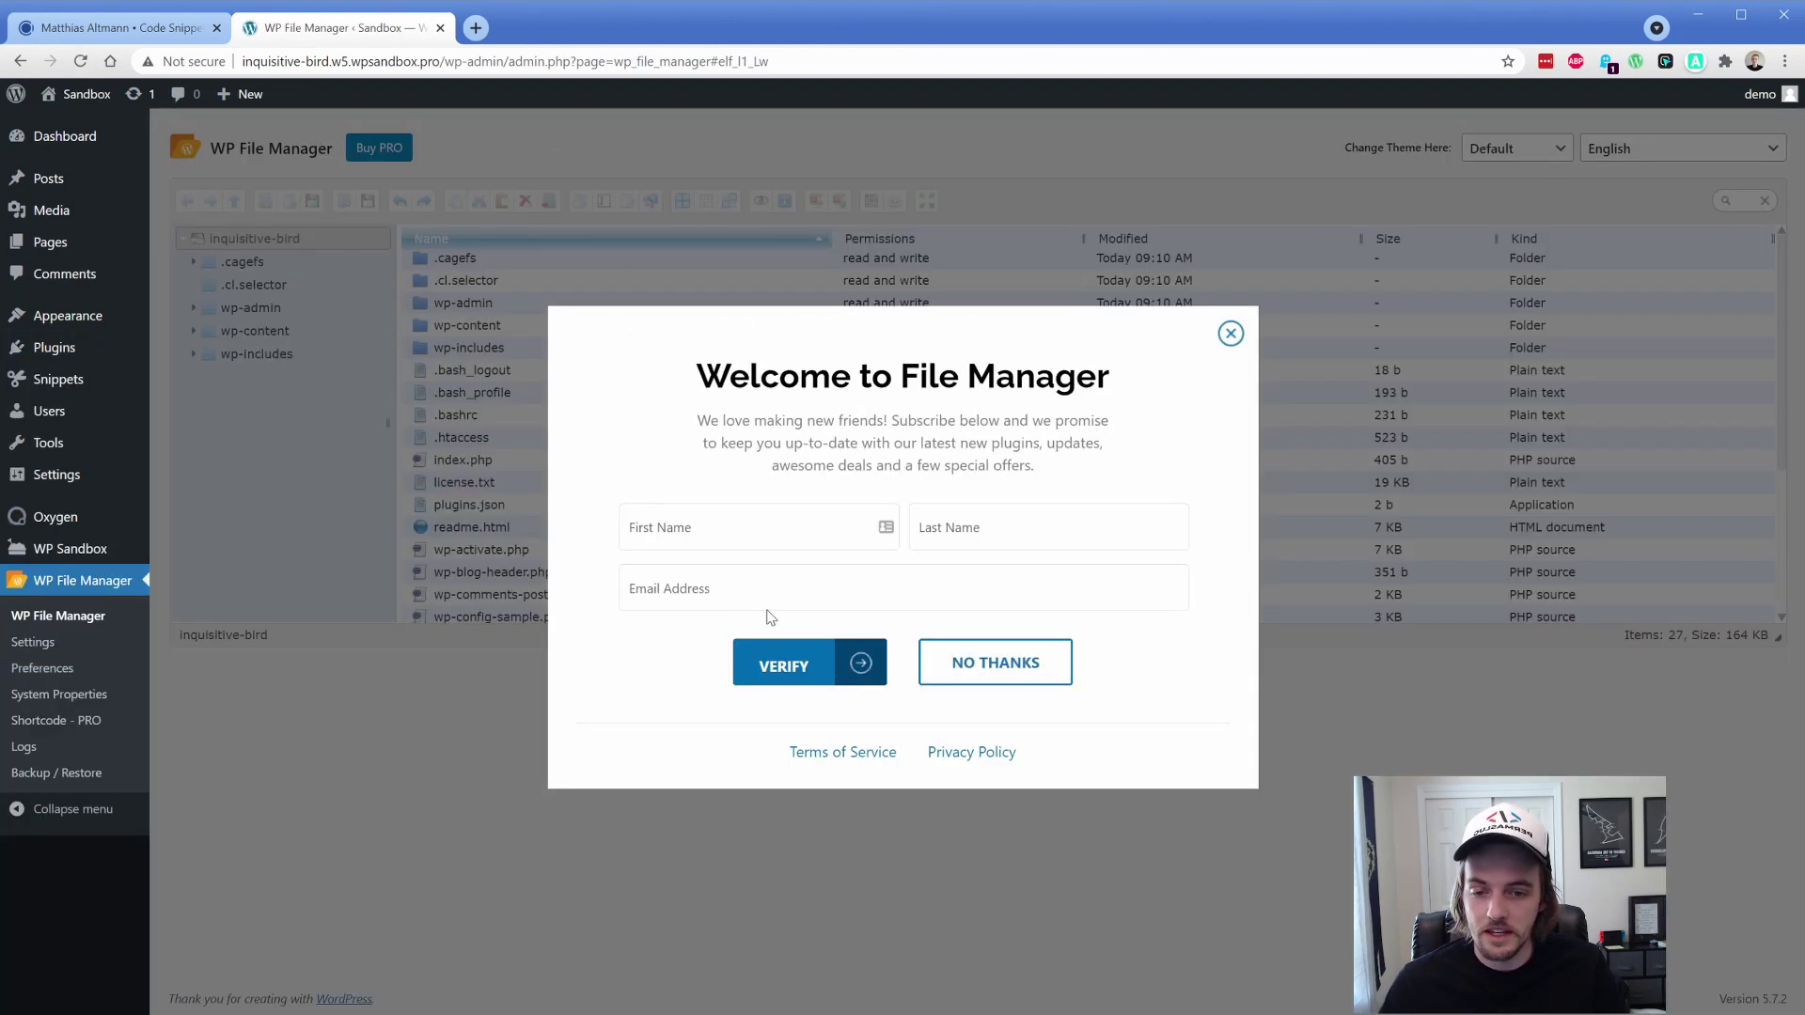
{"action": "left_click", "coordinate": [987, 666]}
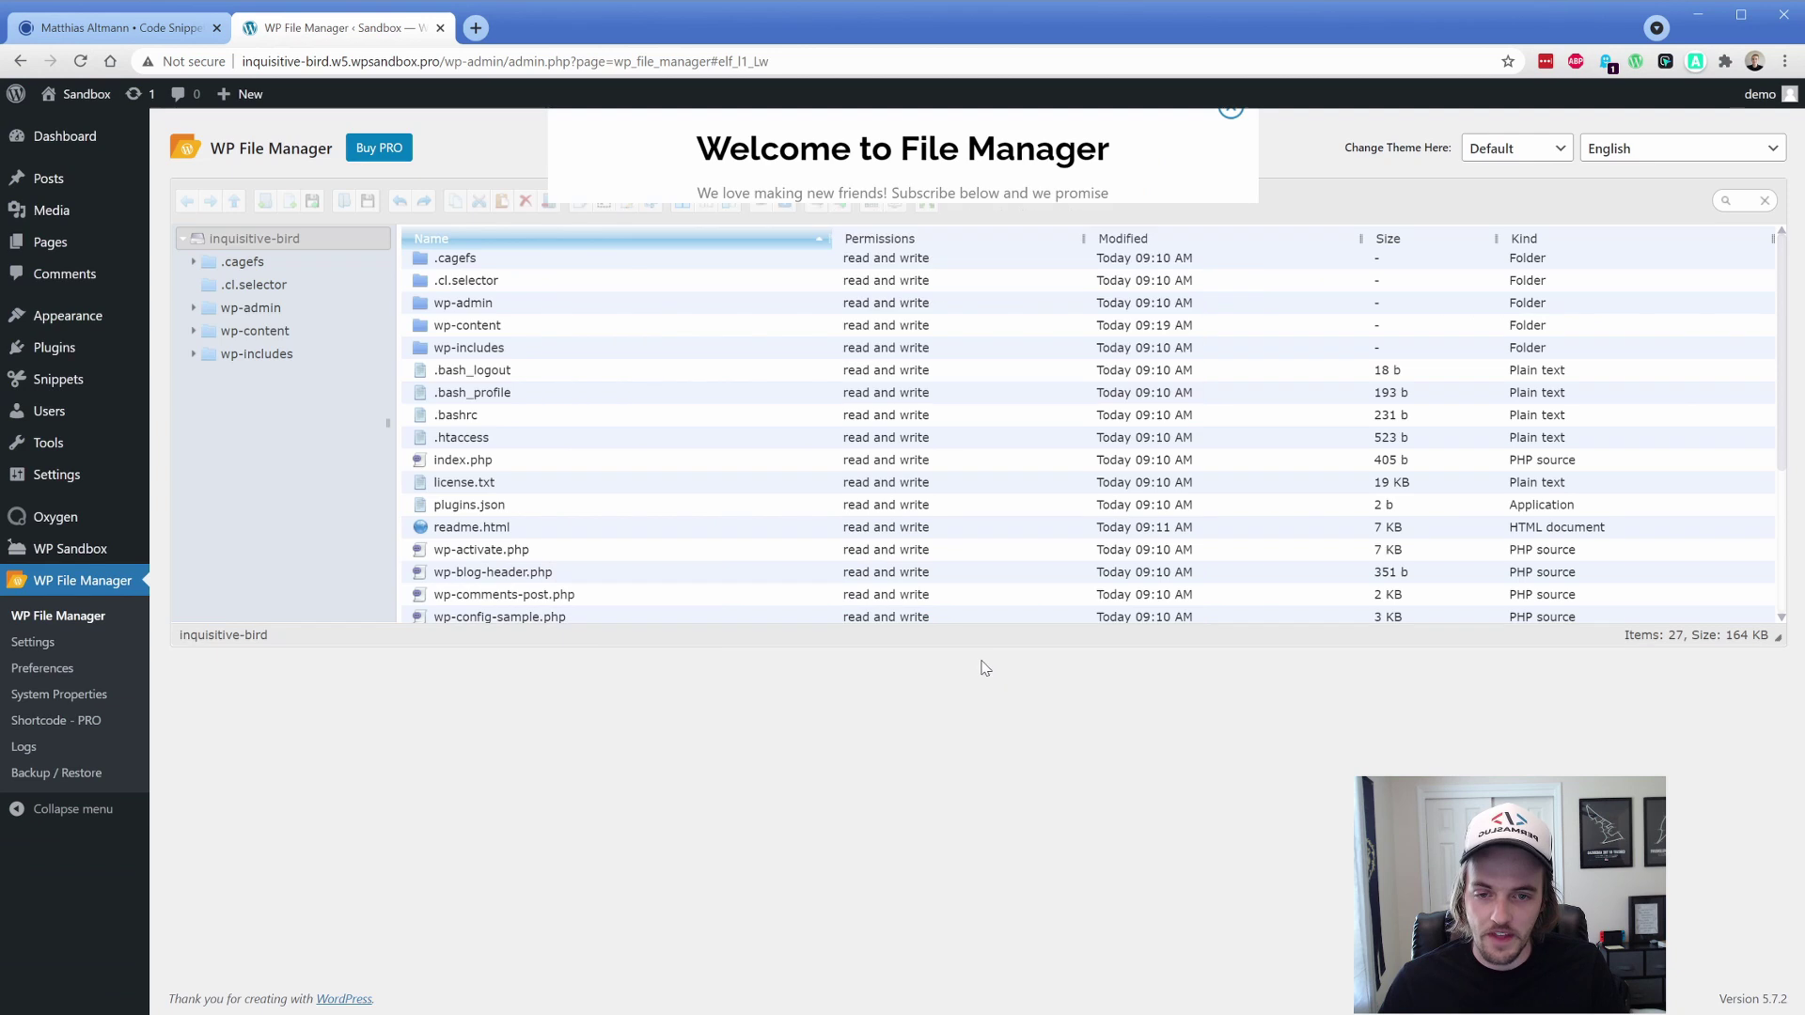
- Inside wp-content/uploads, create a new folder named fonts and open it
{"action": "left_click", "coordinate": [516, 326]}
{"action": "double_click", "coordinate": [515, 325]}
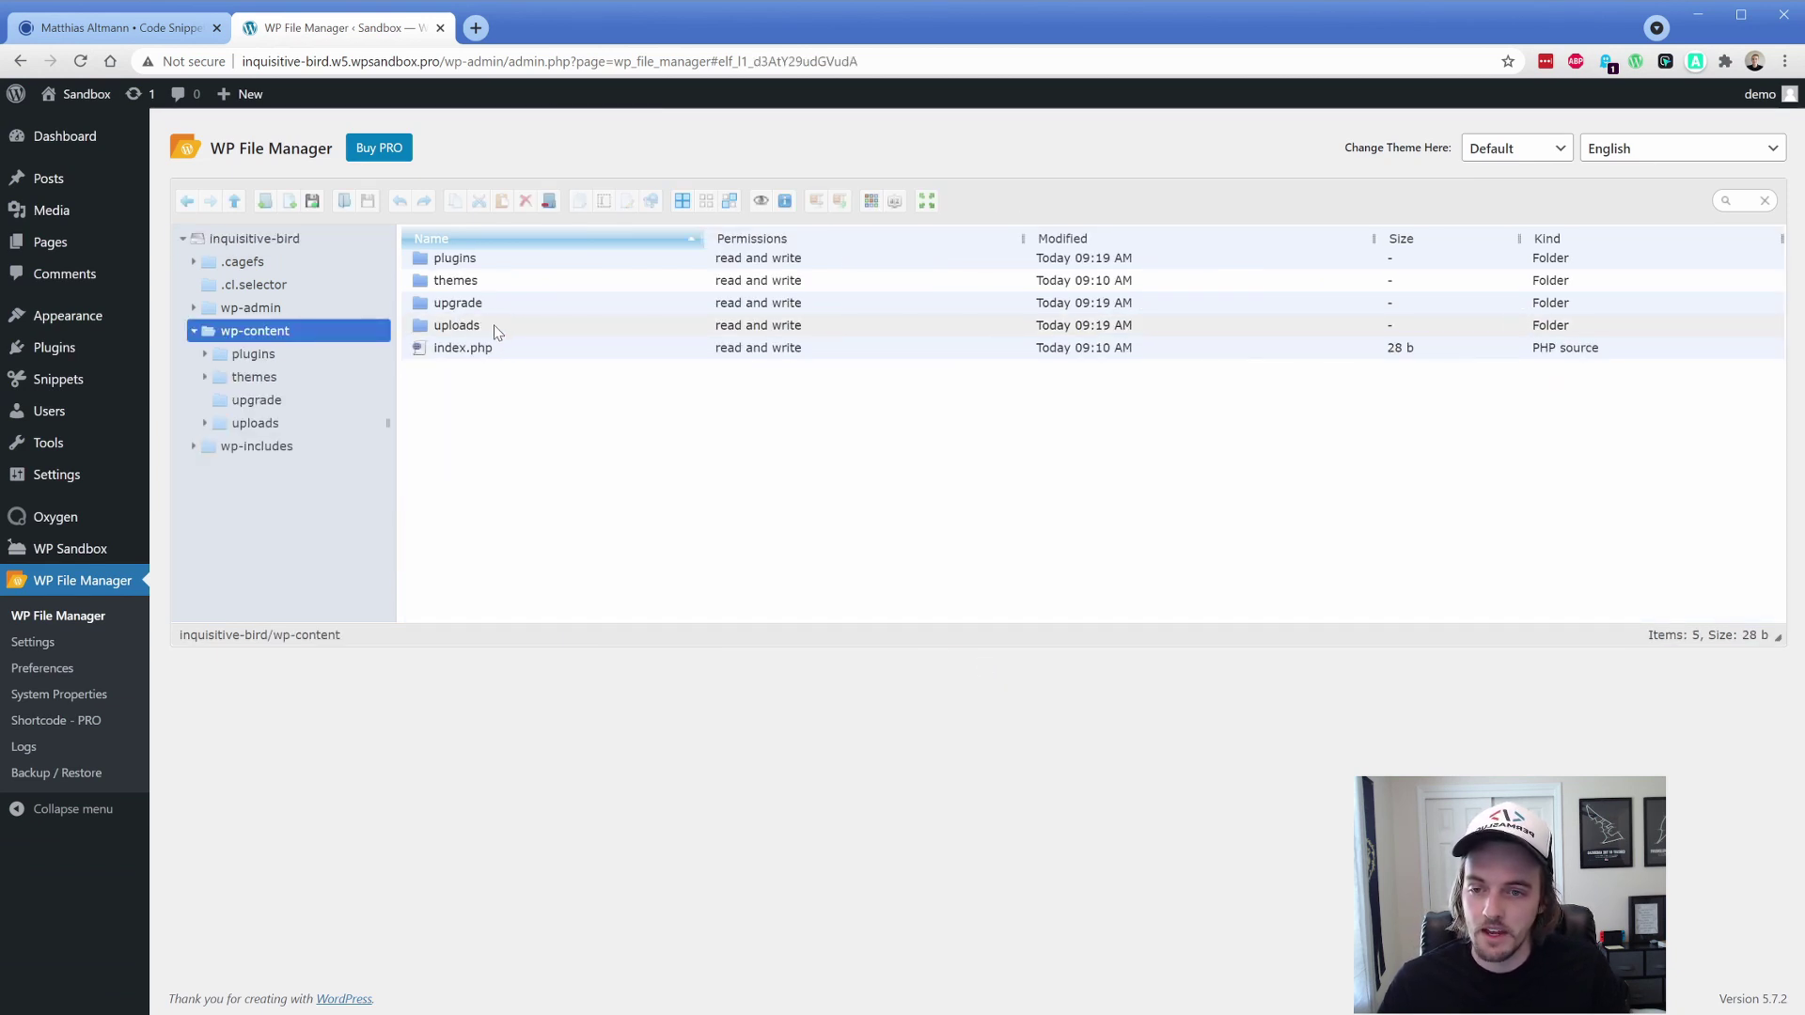
{"action": "left_click", "coordinate": [495, 329]}
{"action": "double_click", "coordinate": [496, 329]}
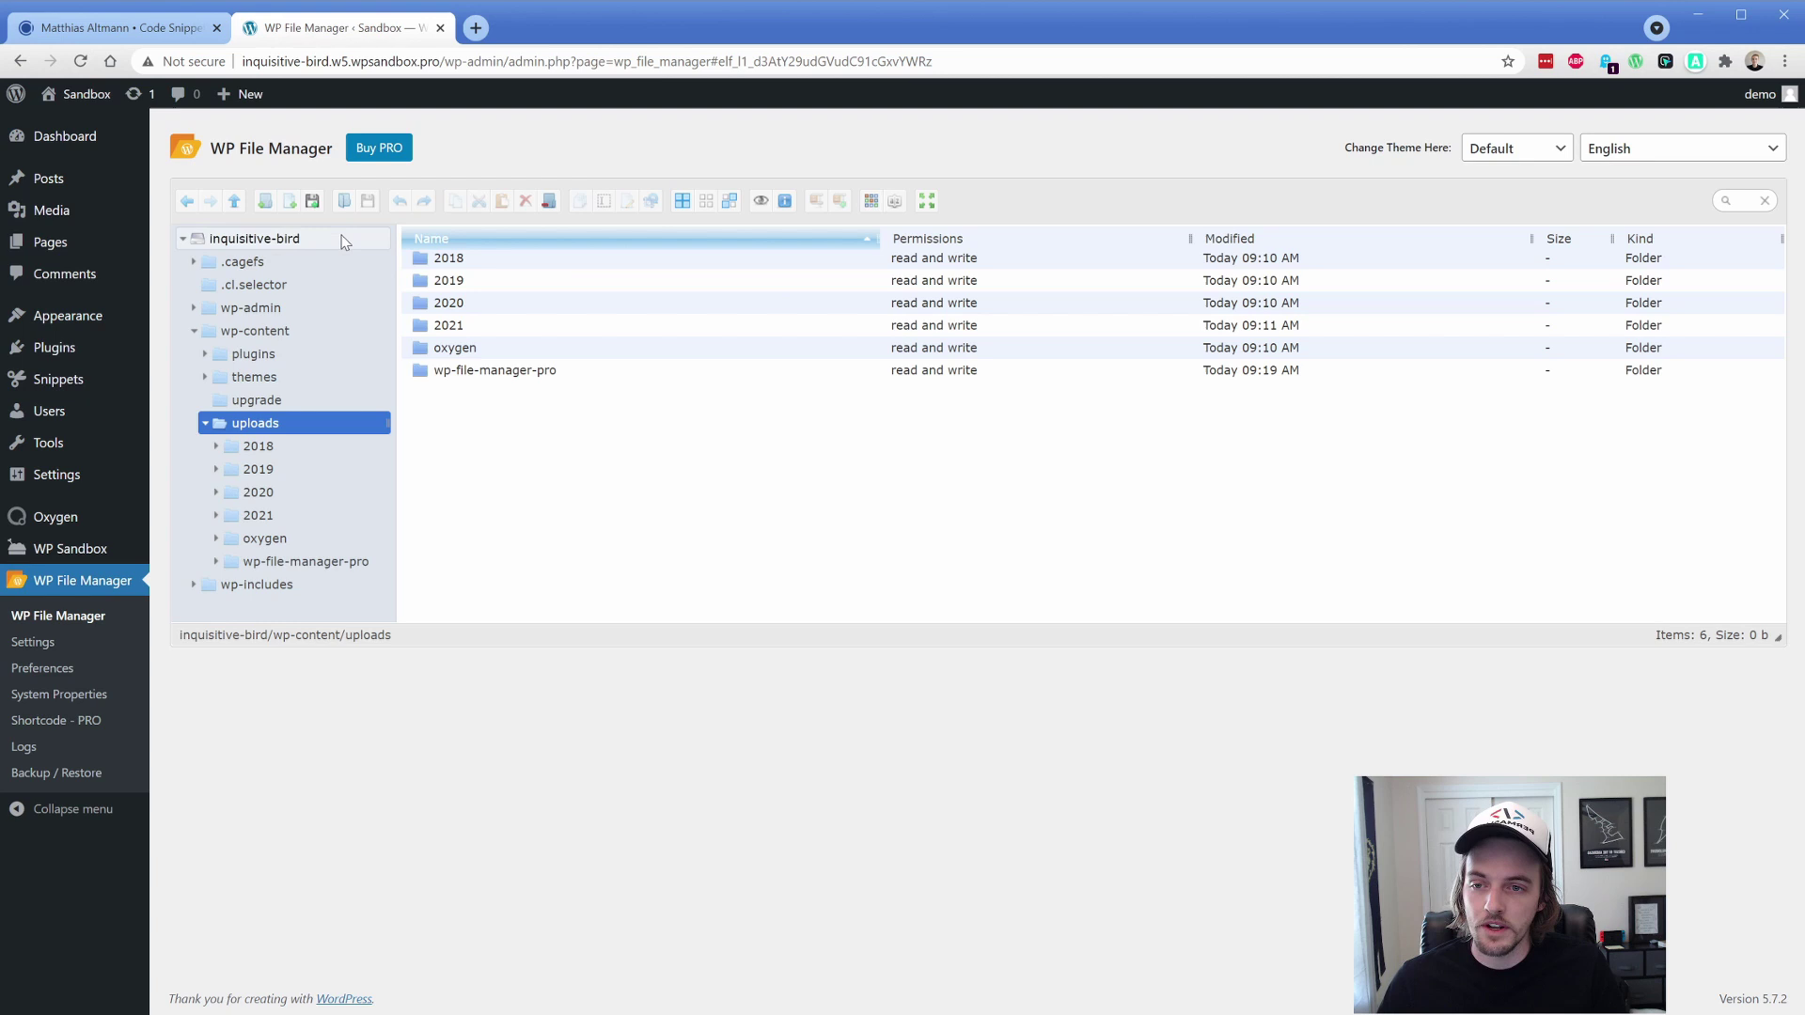
{"action": "left_click", "coordinate": [265, 201]}
{"action": "type", "text": "fonts"}
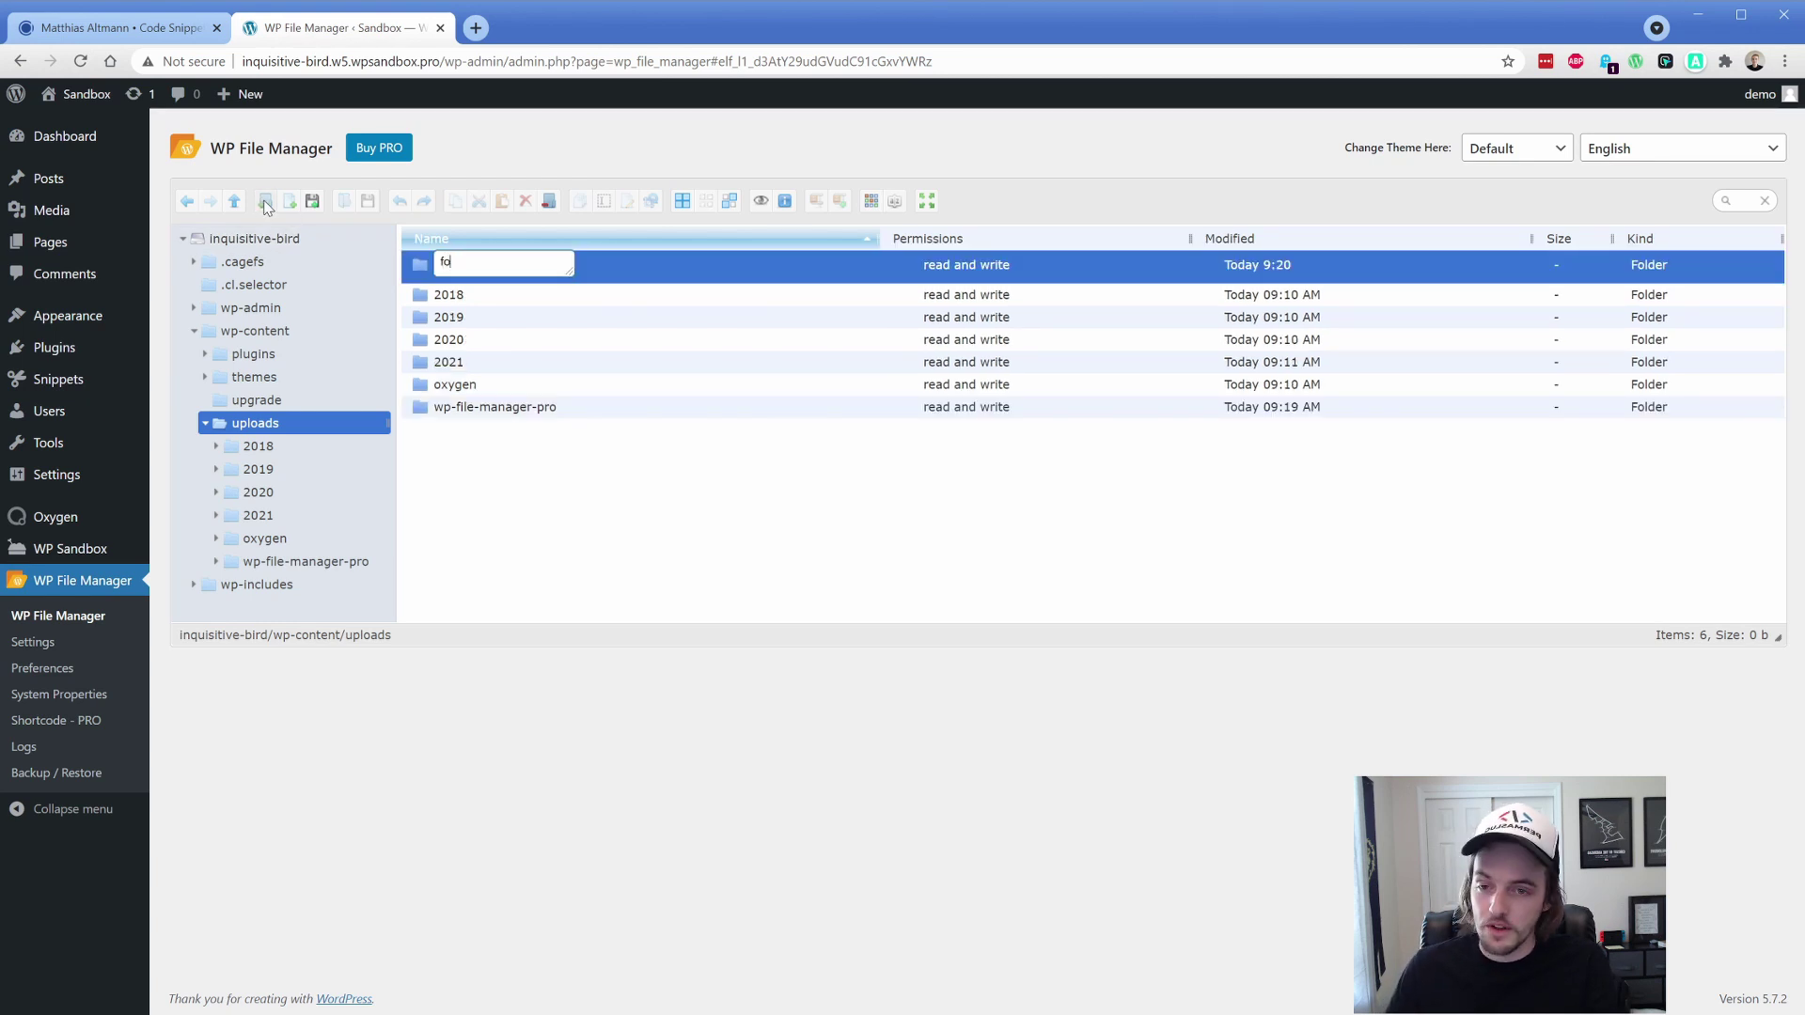
{"action": "key", "text": "Return"}
{"action": "left_click", "coordinate": [494, 471]}
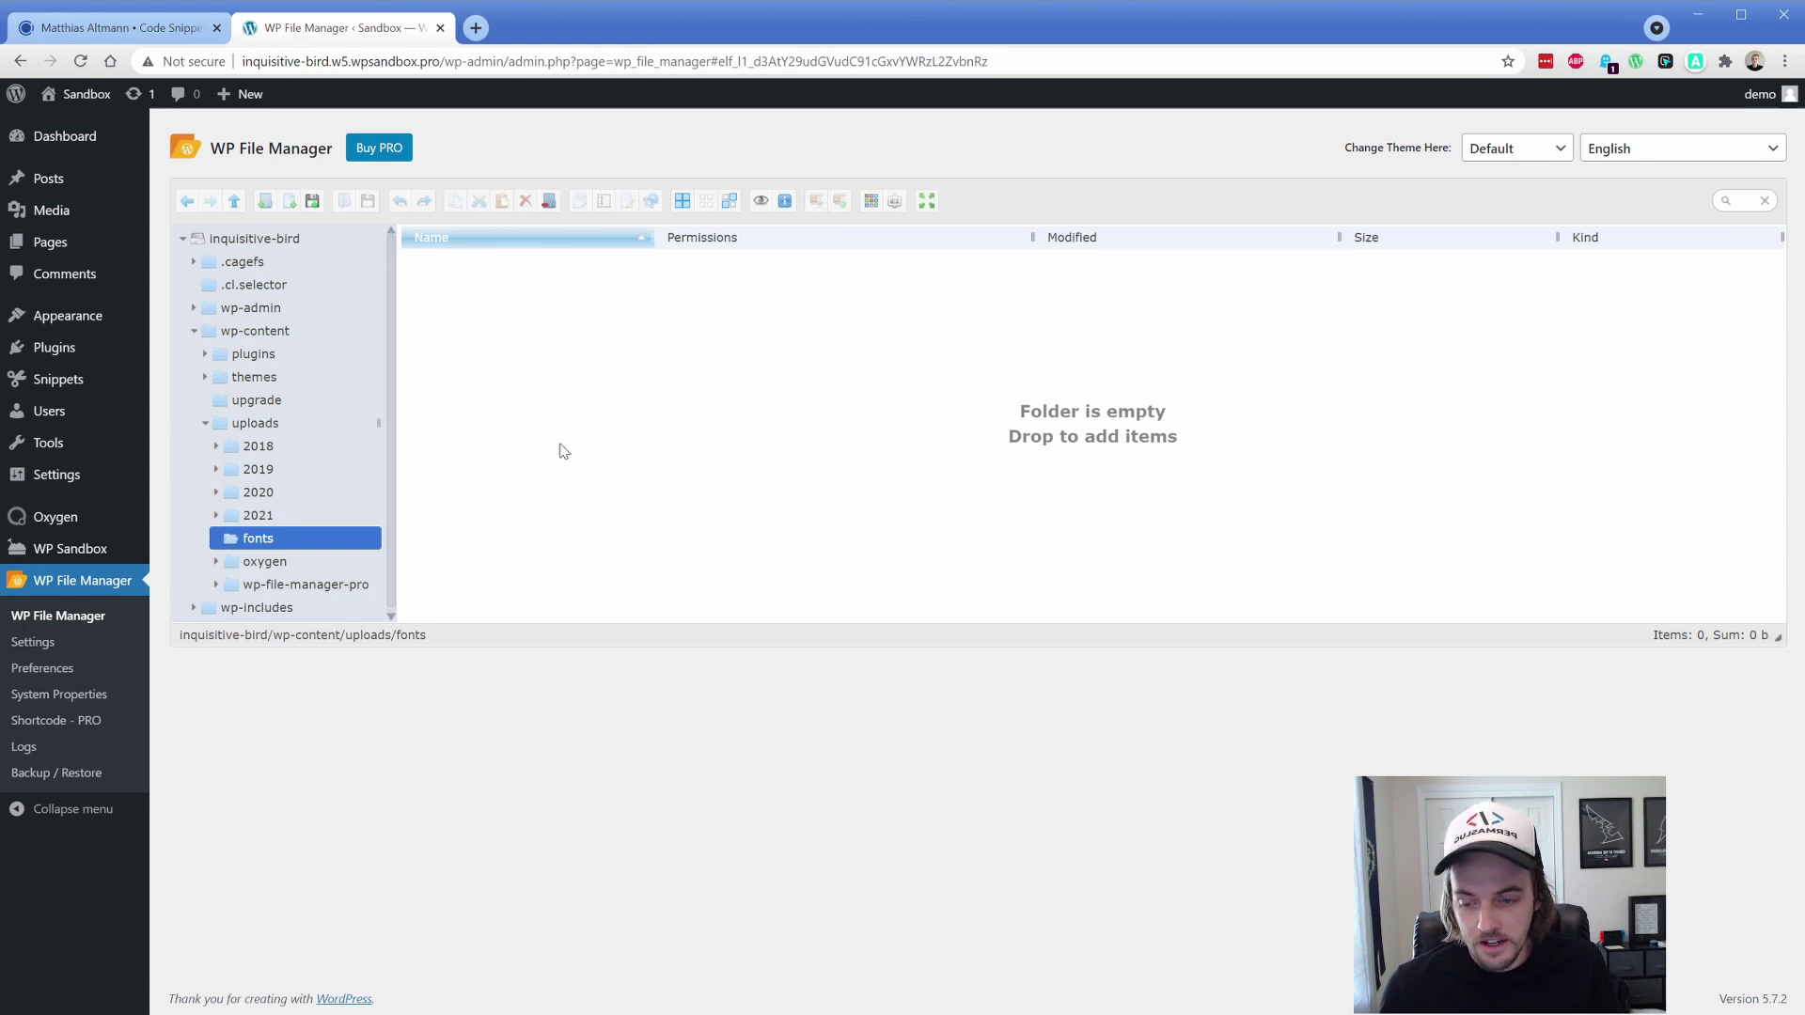
- Deselect the twelve uploaded Cinzel and CinzelDecorative OTF/TTF files in the fonts folder
{"action": "left_click", "coordinate": [657, 429]}
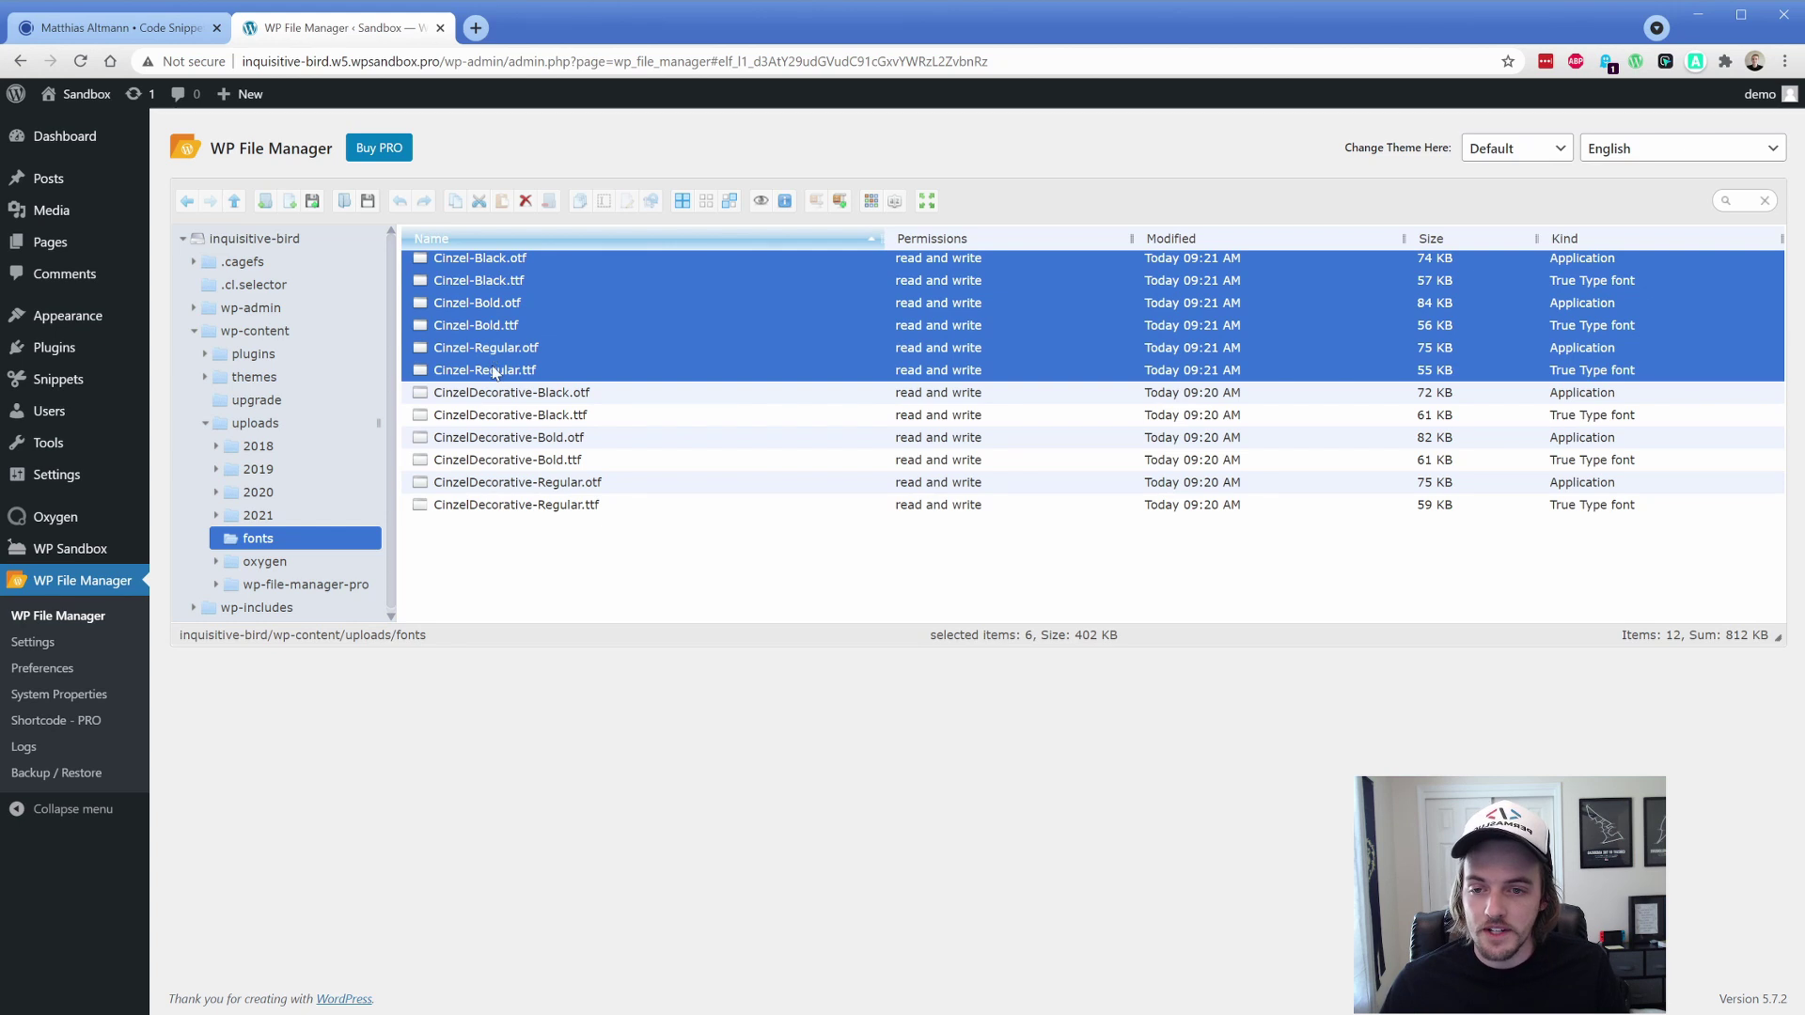
{"action": "left_click", "coordinate": [514, 536]}
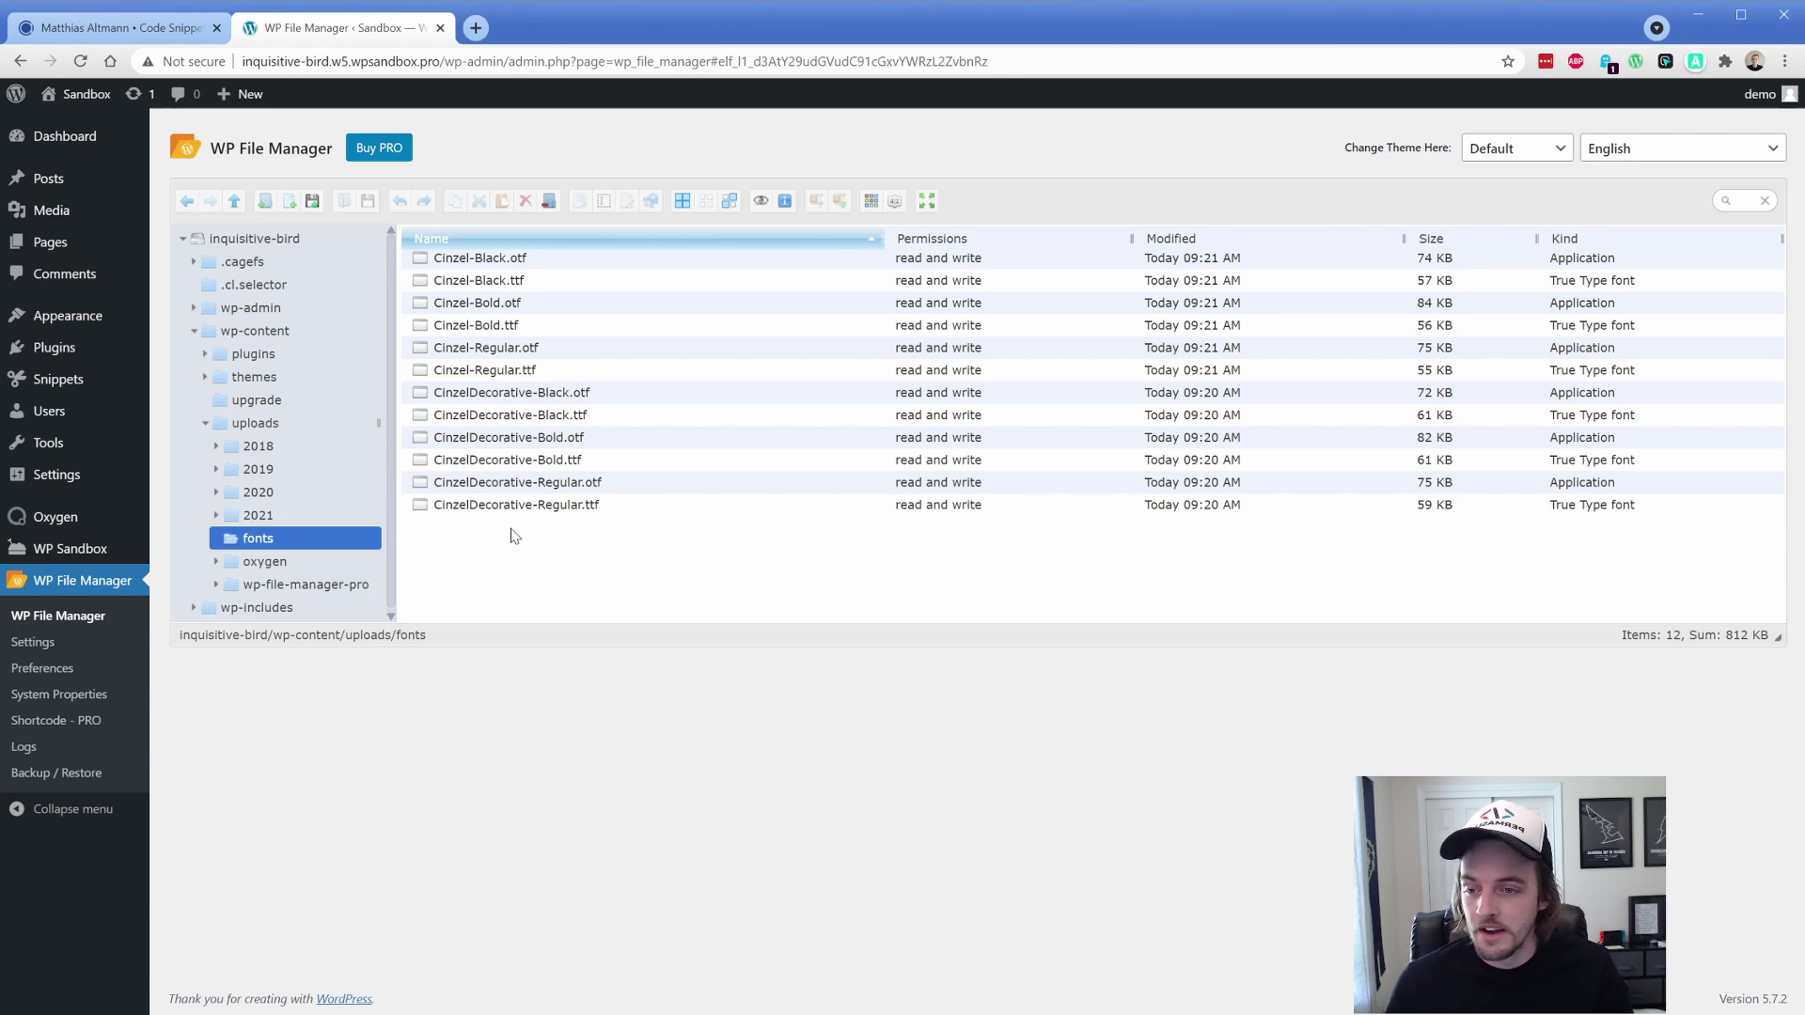
- Open the sitewide template from Oxygen Templates in the Oxygen editor
{"action": "mouse_move", "coordinate": [56, 518]}
{"action": "left_click", "coordinate": [194, 547]}
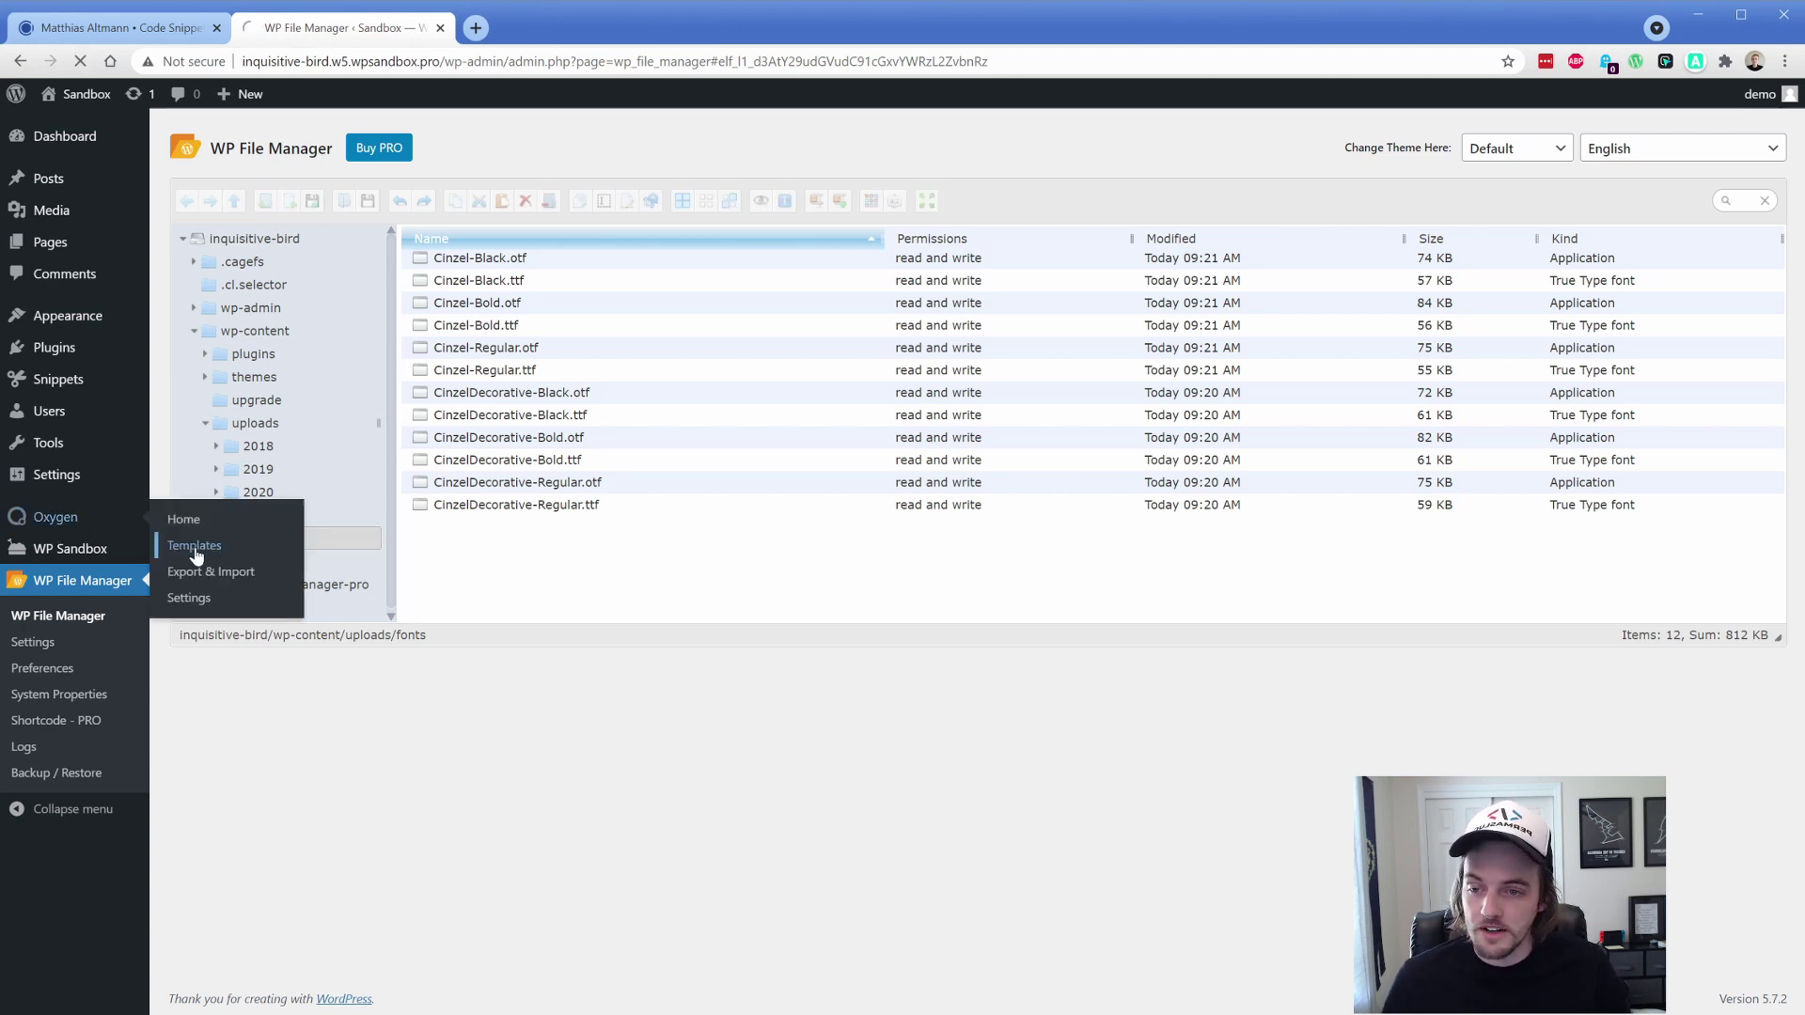
{"action": "left_click", "coordinate": [430, 304]}
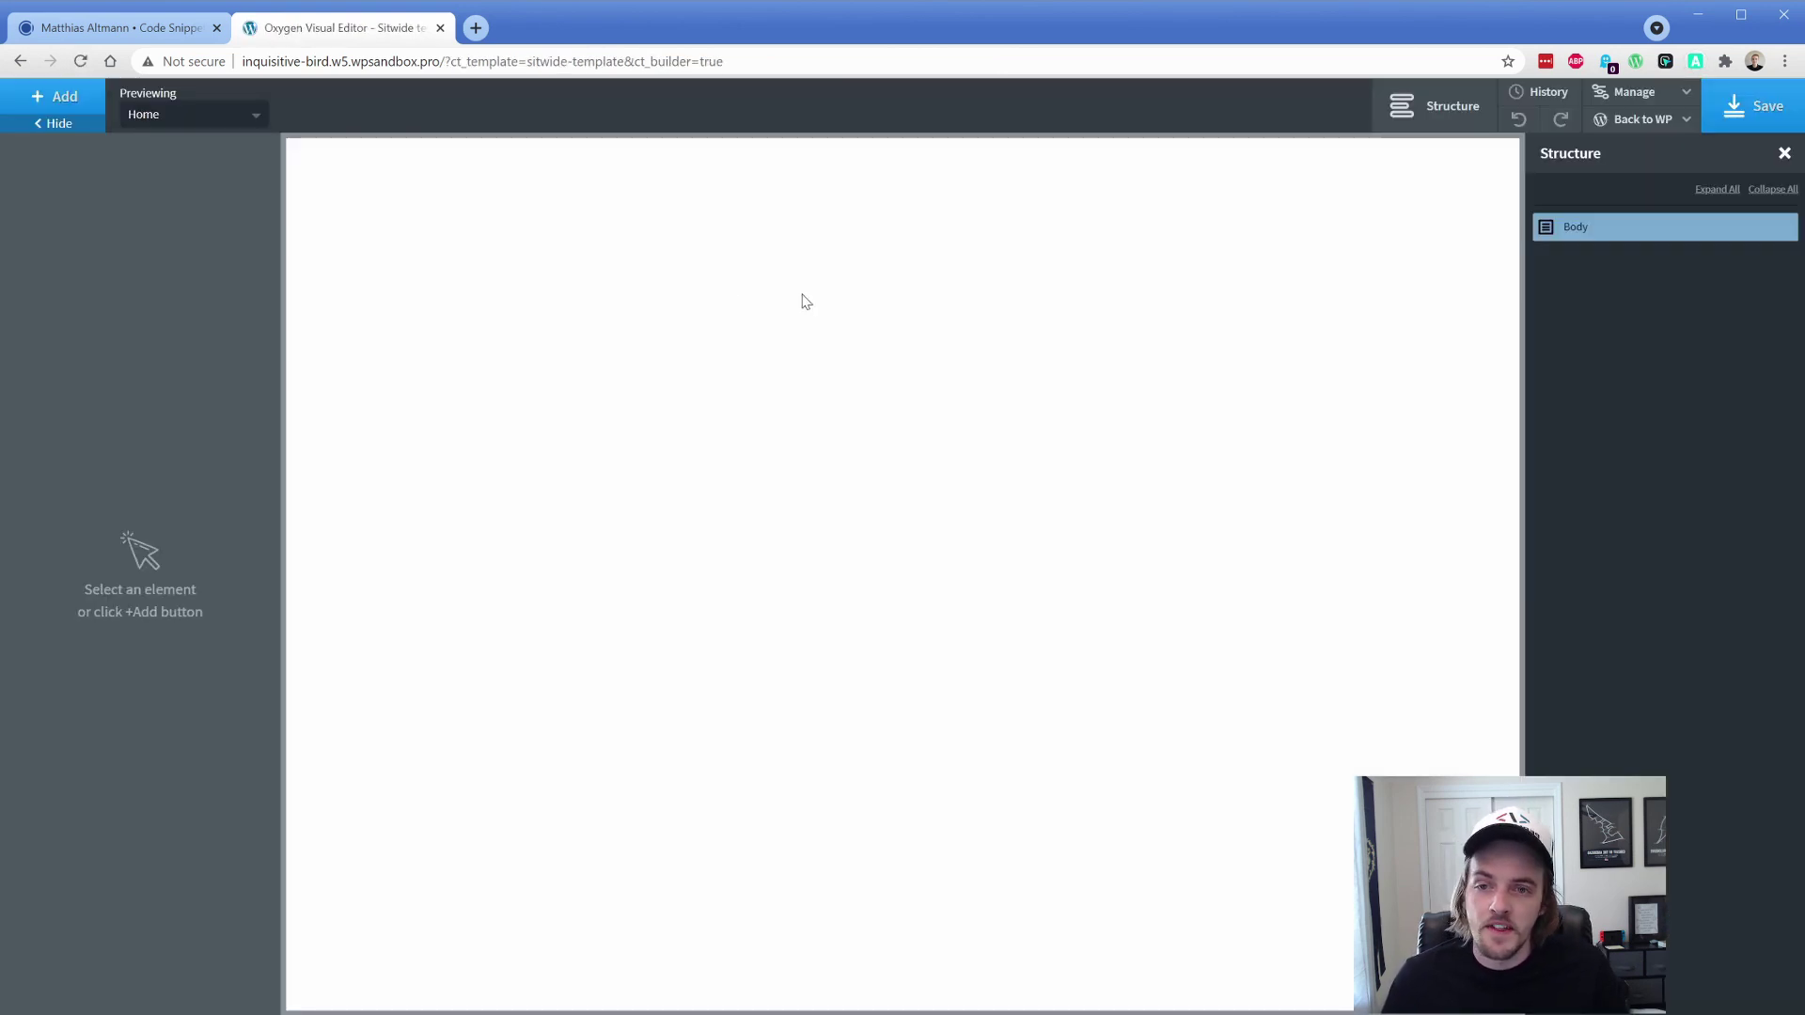
- Add a section with a heading and check Cinzel appears in its Font Family list
{"action": "left_click", "coordinate": [87, 119]}
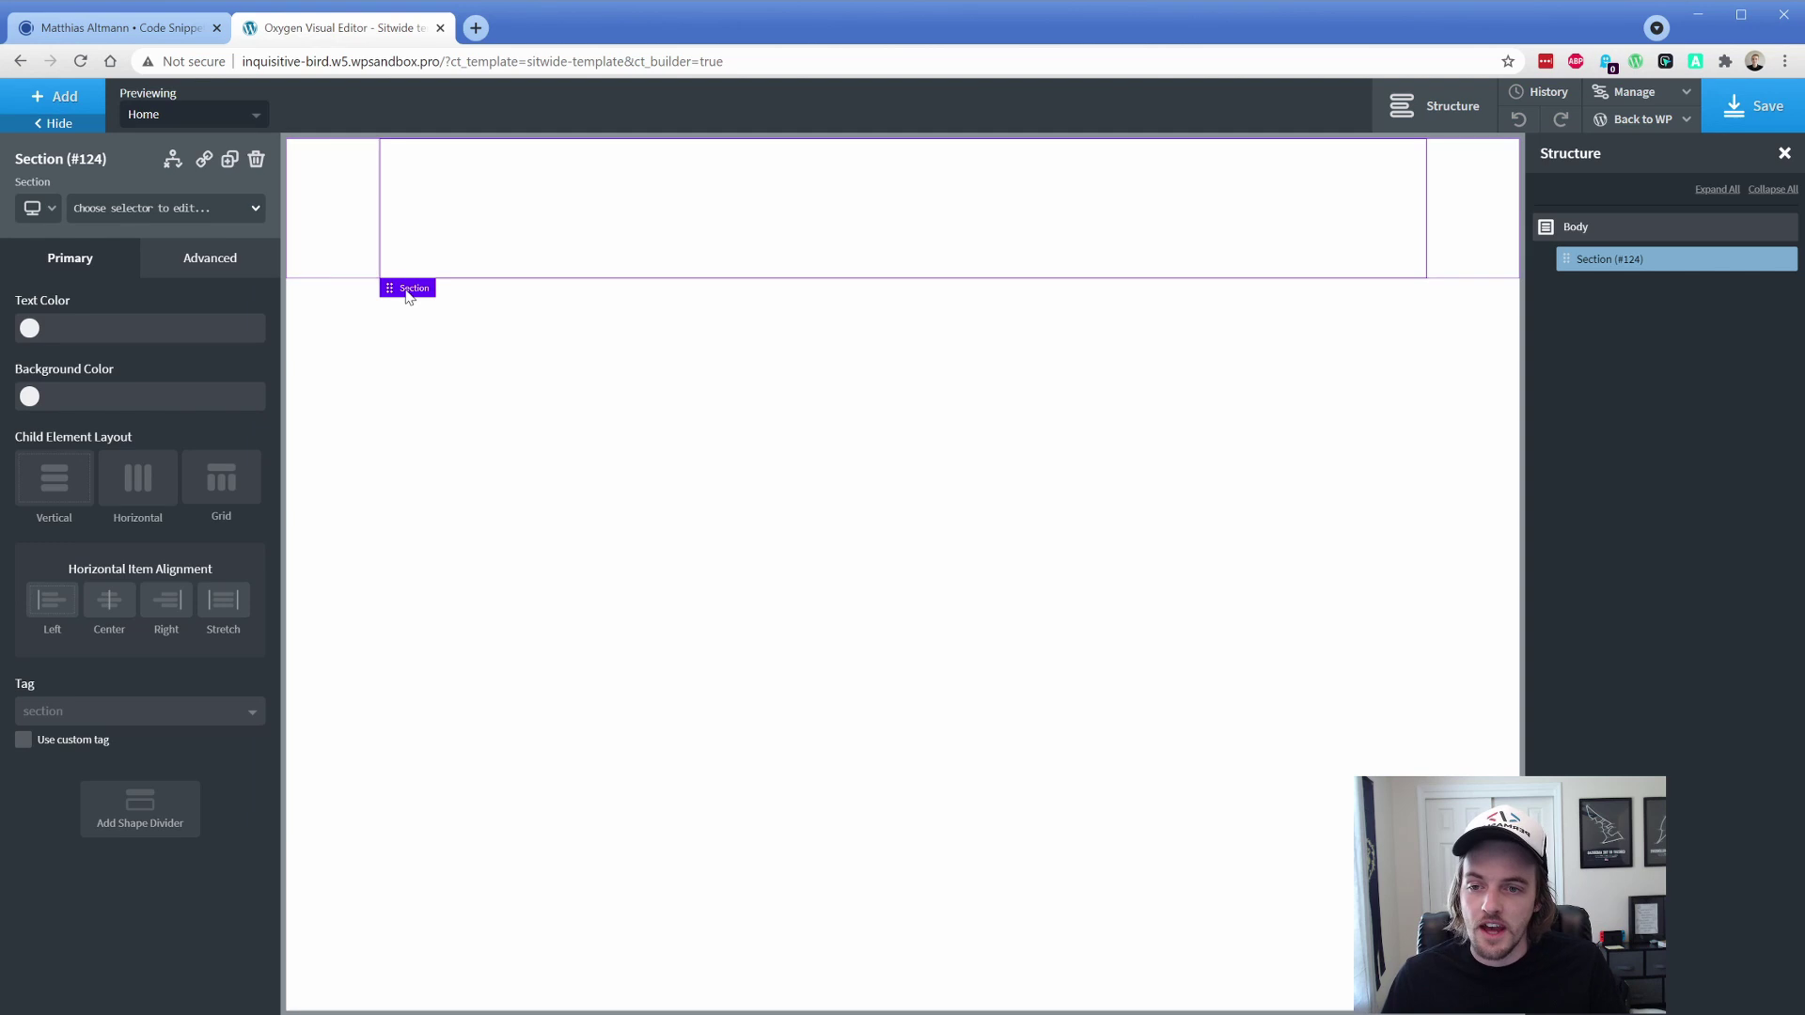
{"action": "left_click", "coordinate": [52, 97]}
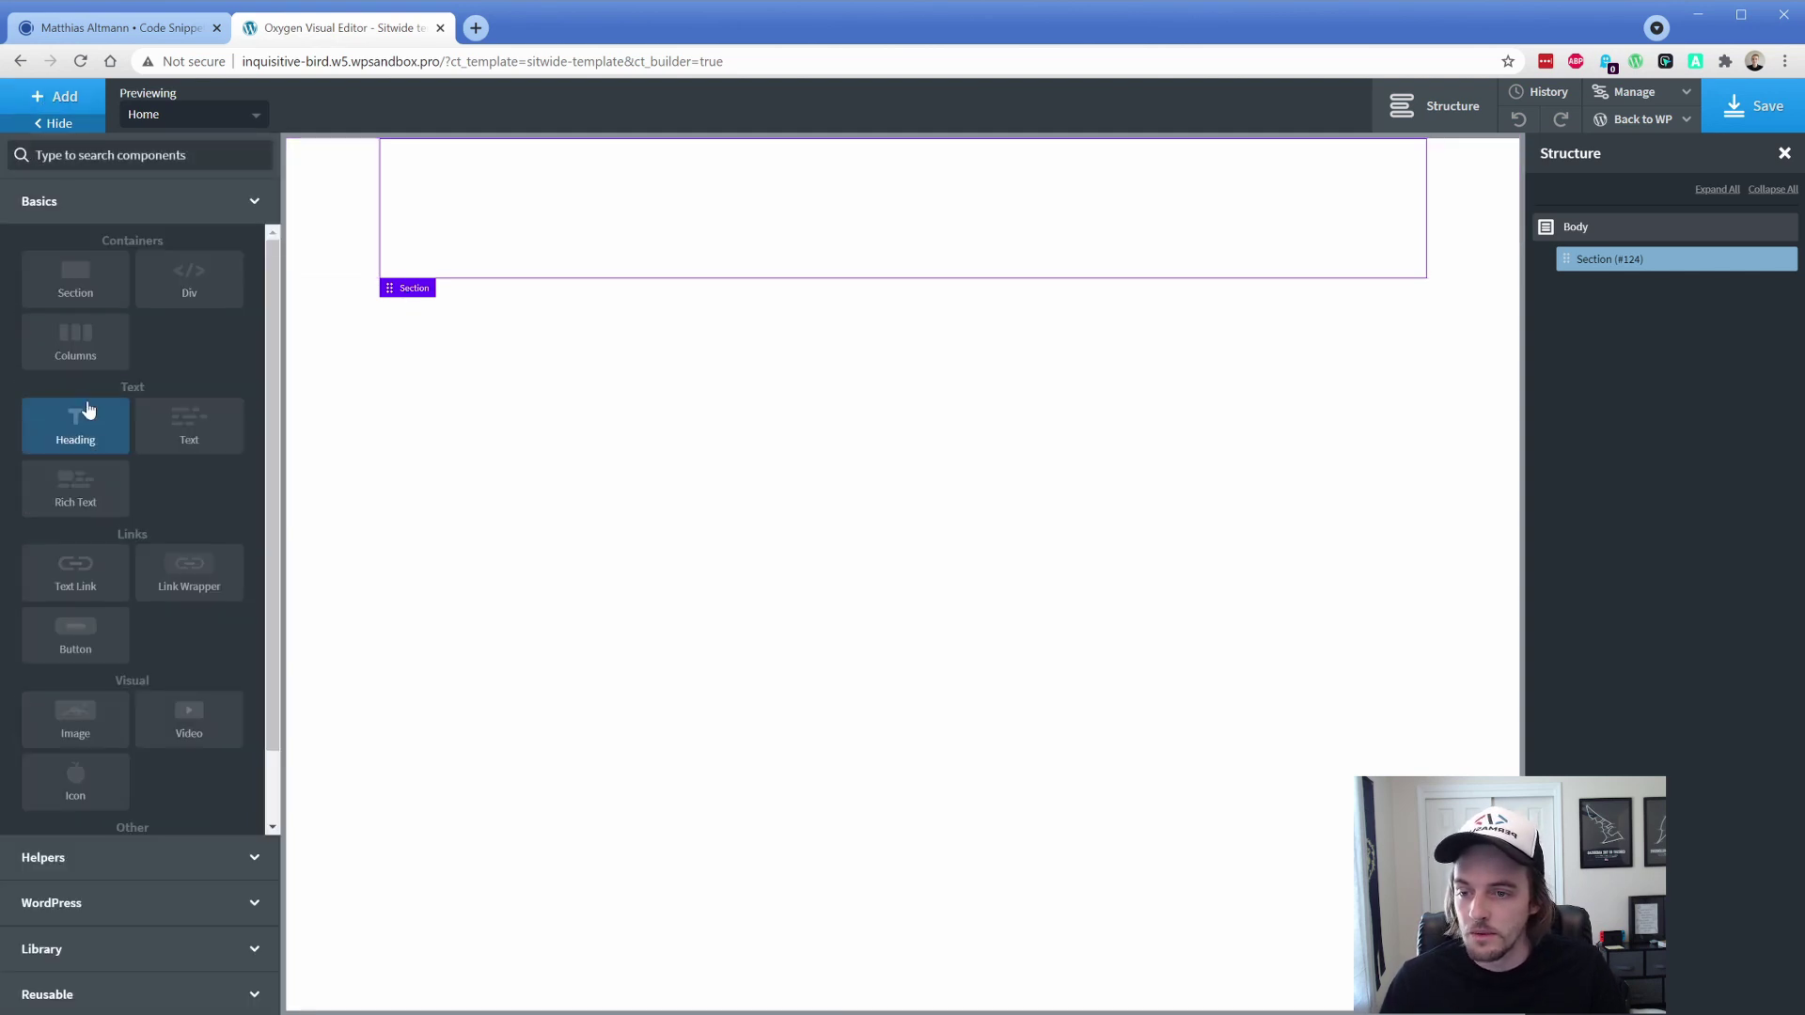
{"action": "left_click", "coordinate": [82, 417]}
{"action": "left_click", "coordinate": [129, 433]}
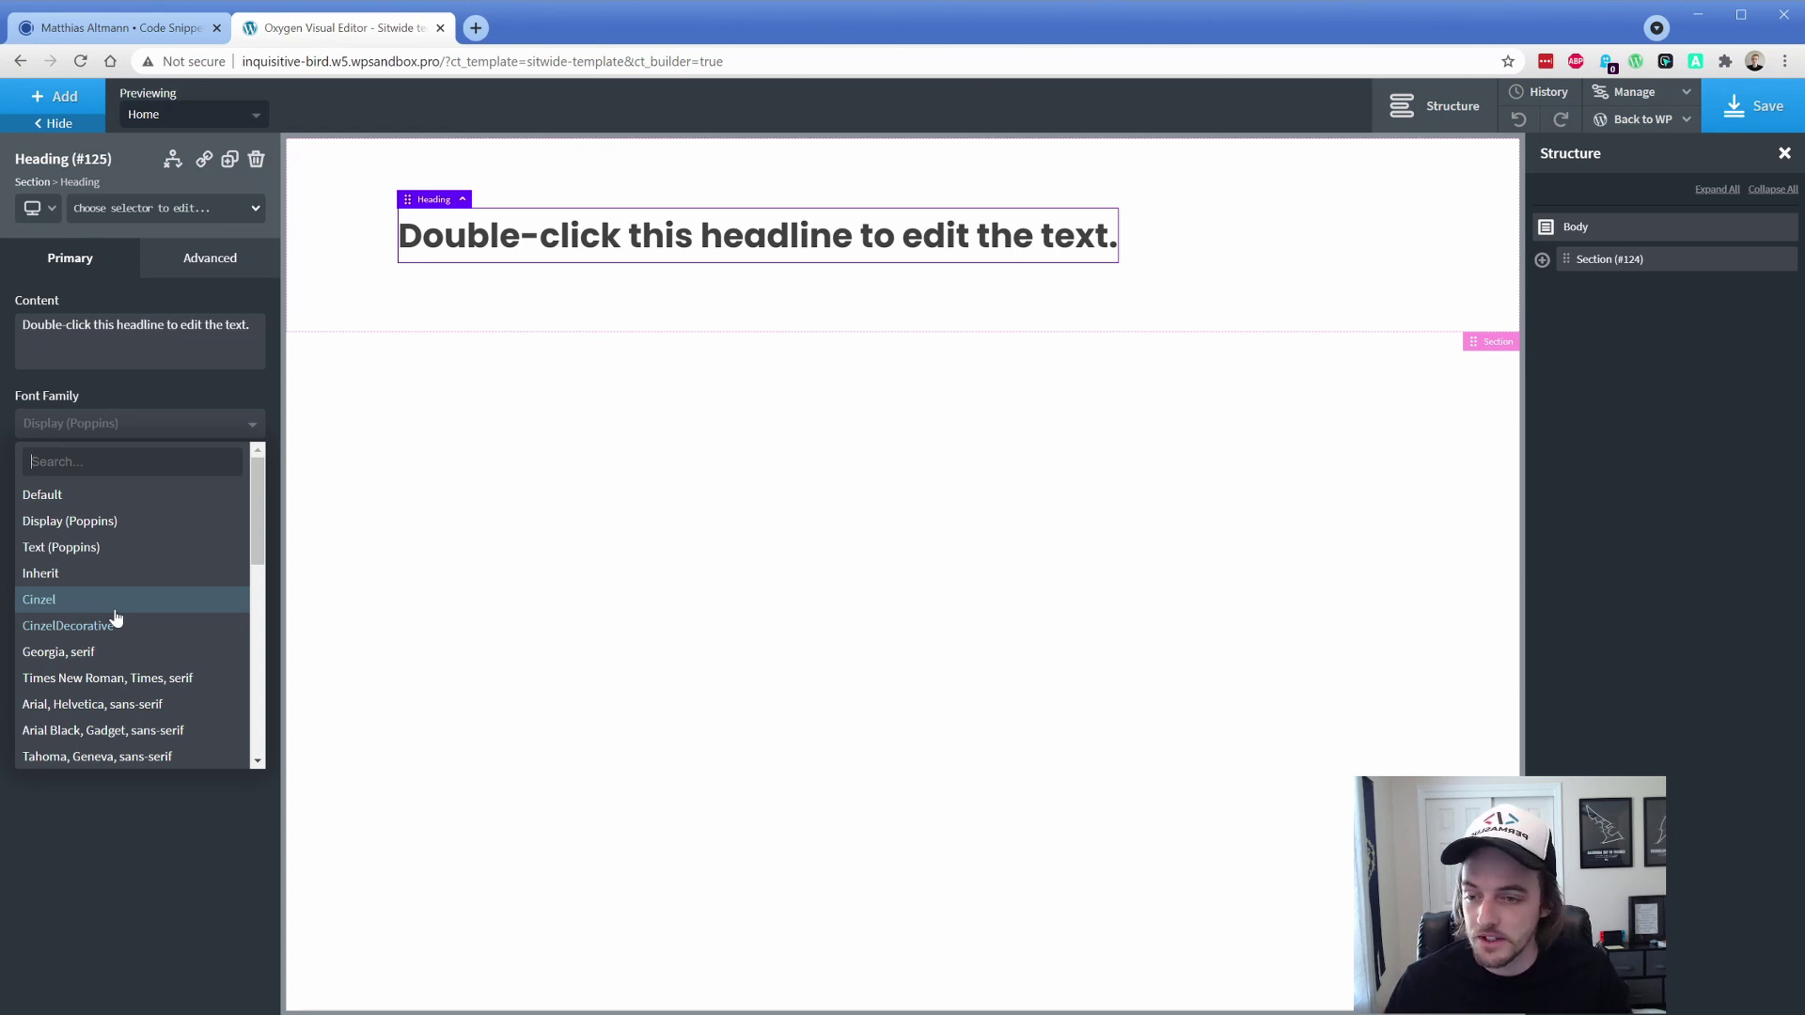
- Set the heading to Cinzel and try weights 300, 500, 600 and 700, ending on 300
{"action": "left_click", "coordinate": [72, 612]}
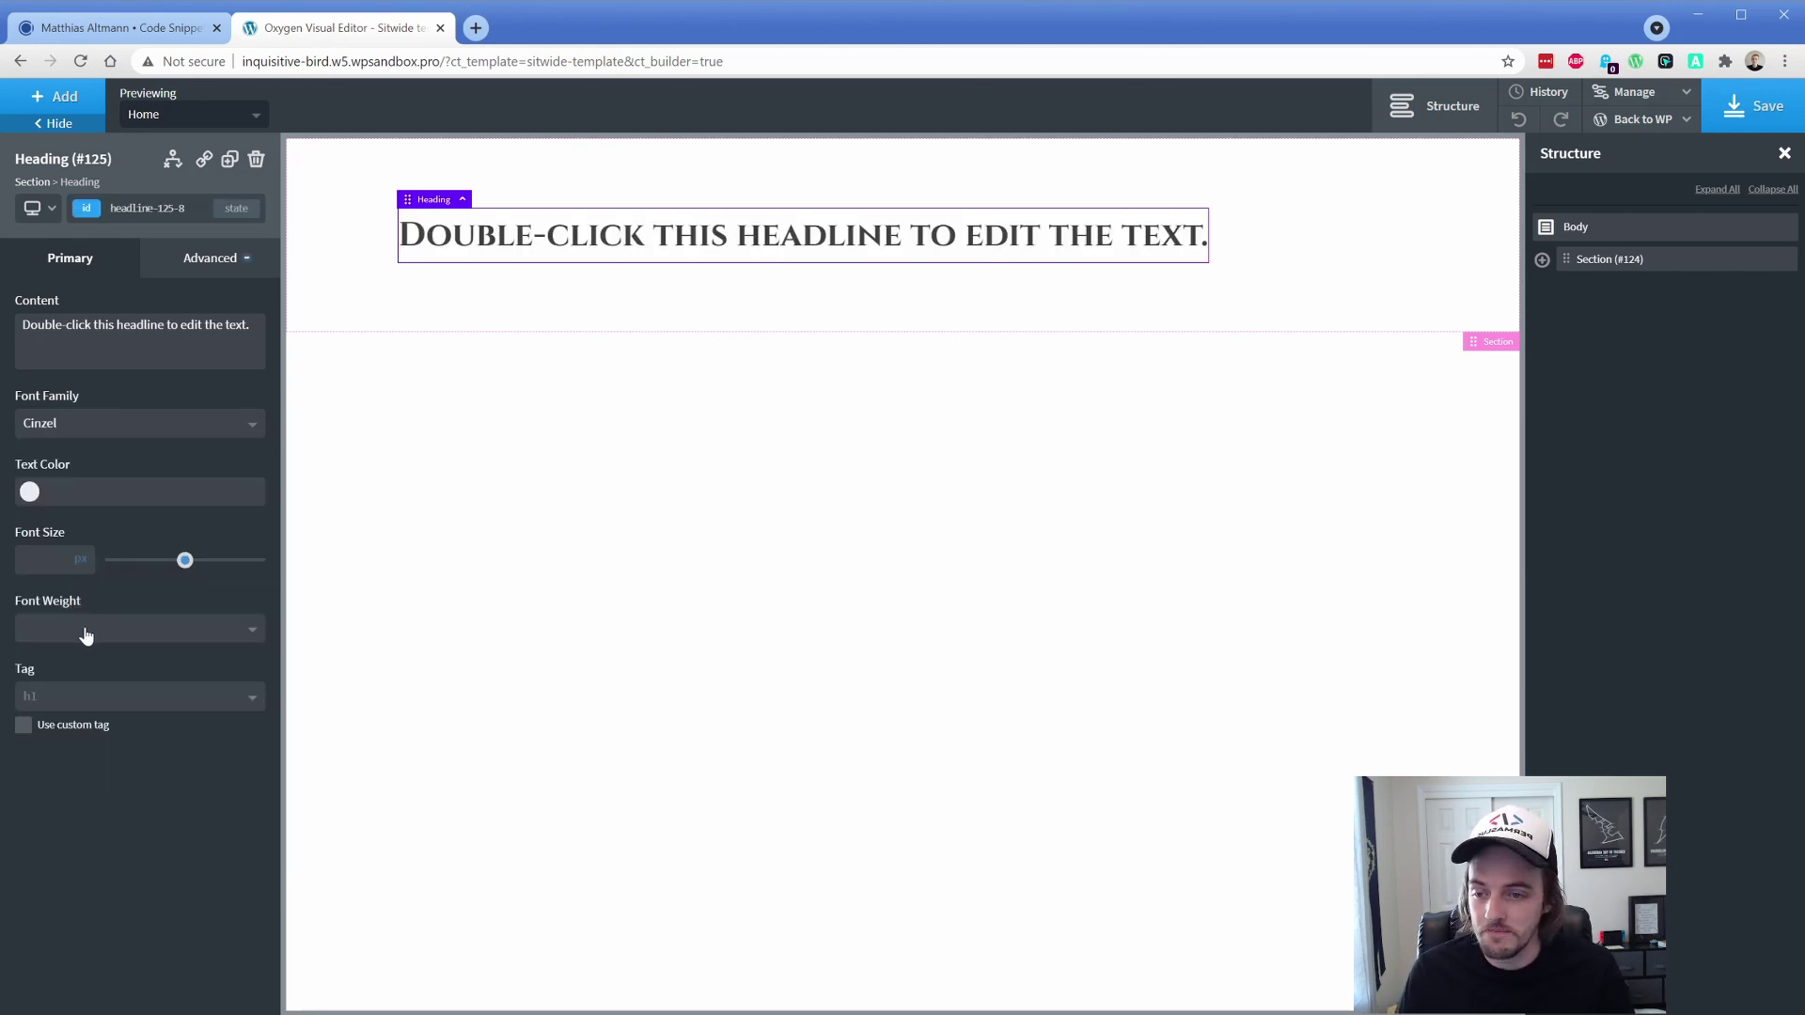
{"action": "left_click", "coordinate": [84, 629]}
{"action": "left_click", "coordinate": [65, 741]}
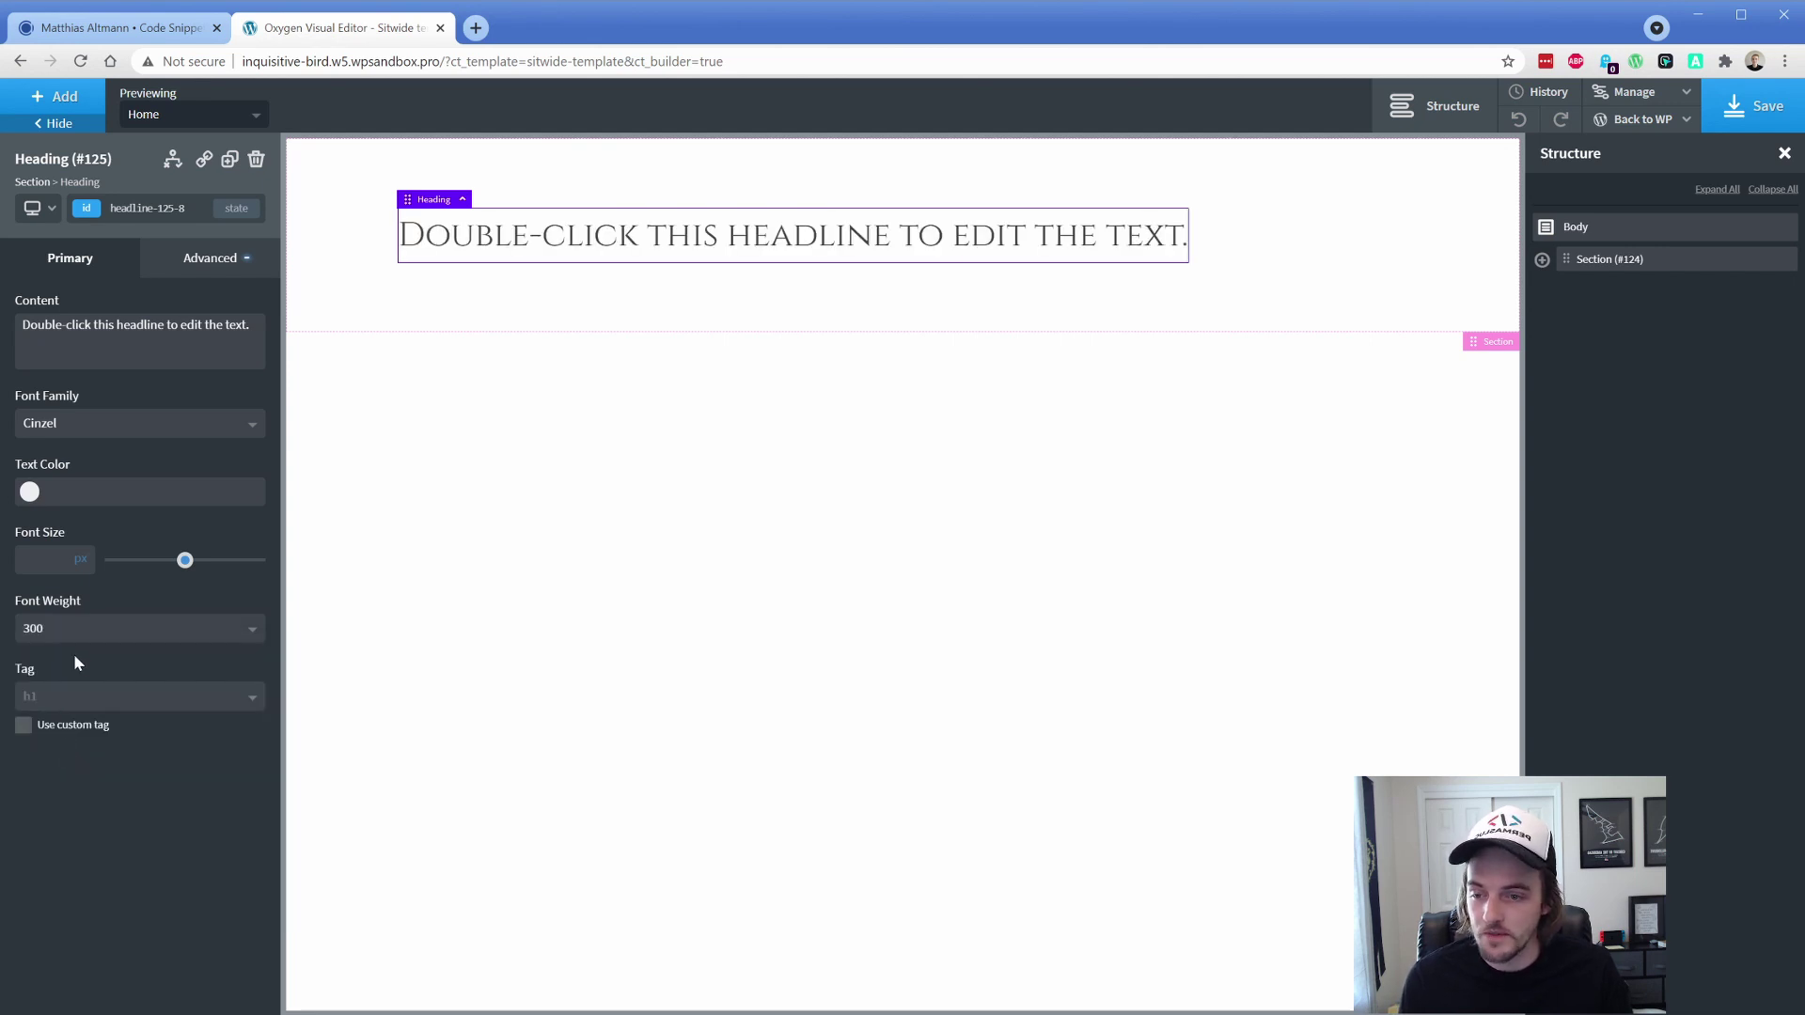
{"action": "left_click", "coordinate": [71, 629]}
{"action": "left_click", "coordinate": [43, 797]}
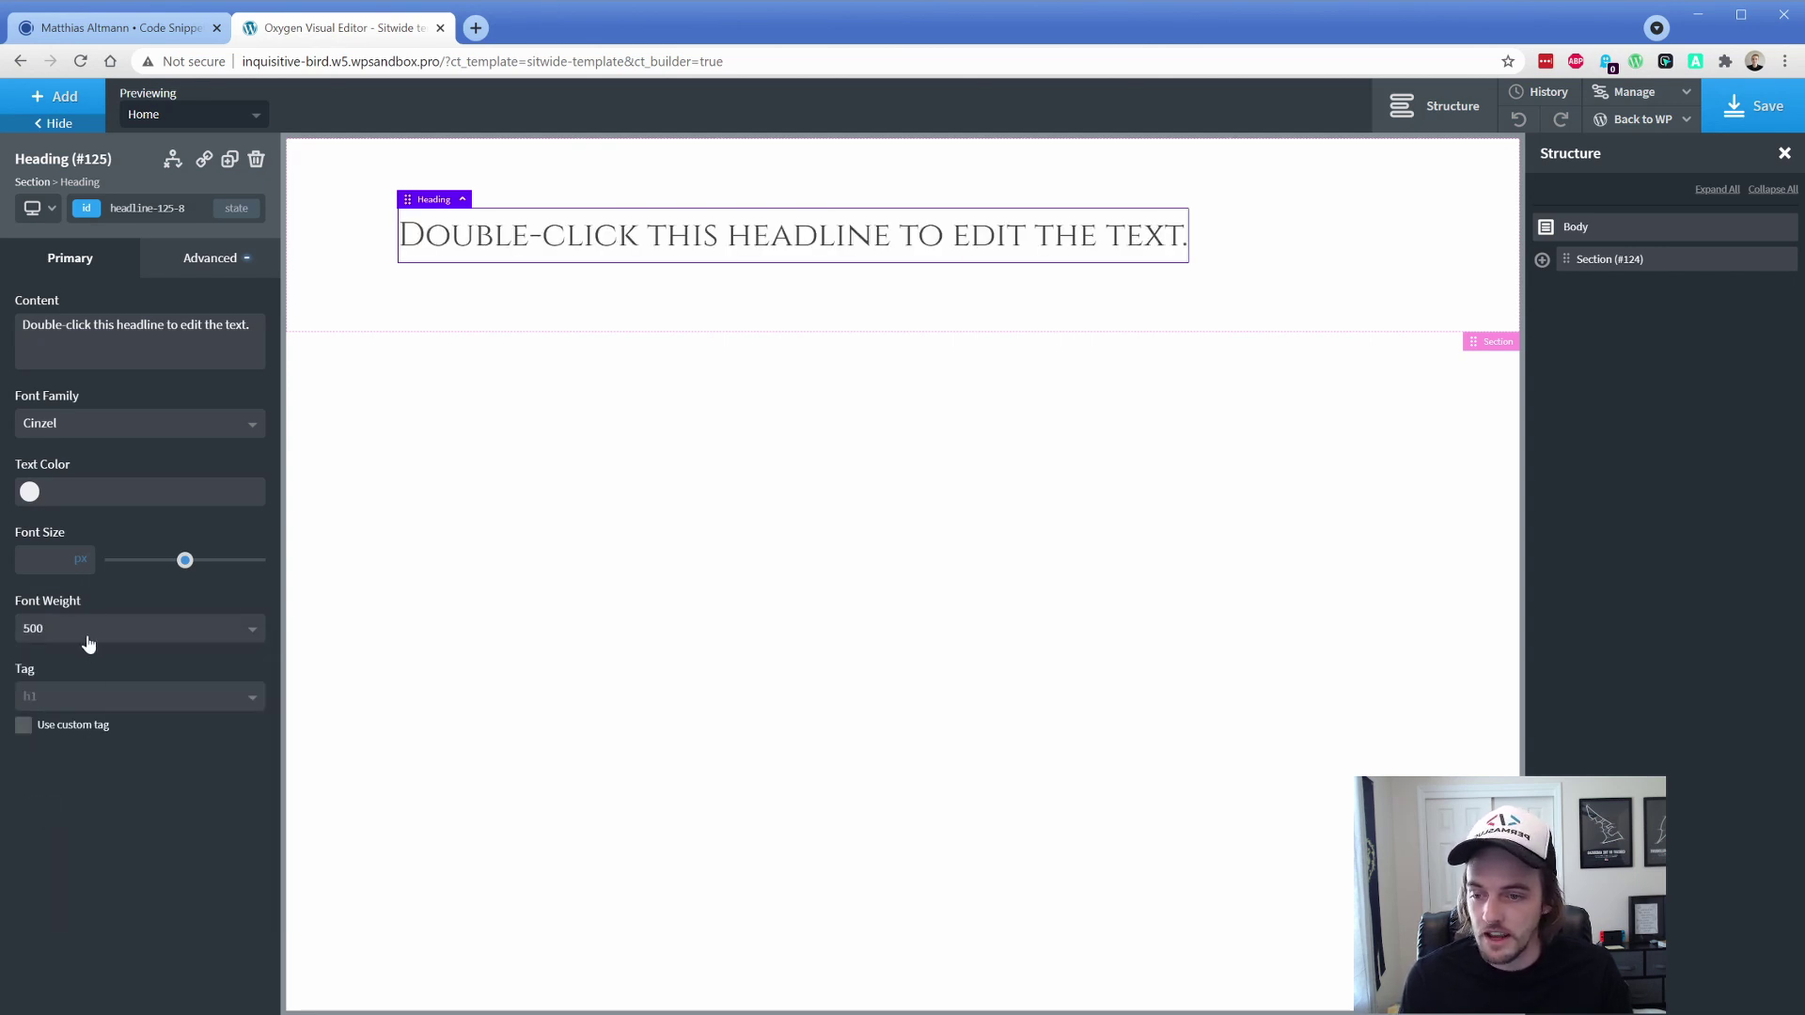
{"action": "left_click", "coordinate": [88, 632]}
{"action": "left_click", "coordinate": [53, 812]}
{"action": "left_click", "coordinate": [98, 639]}
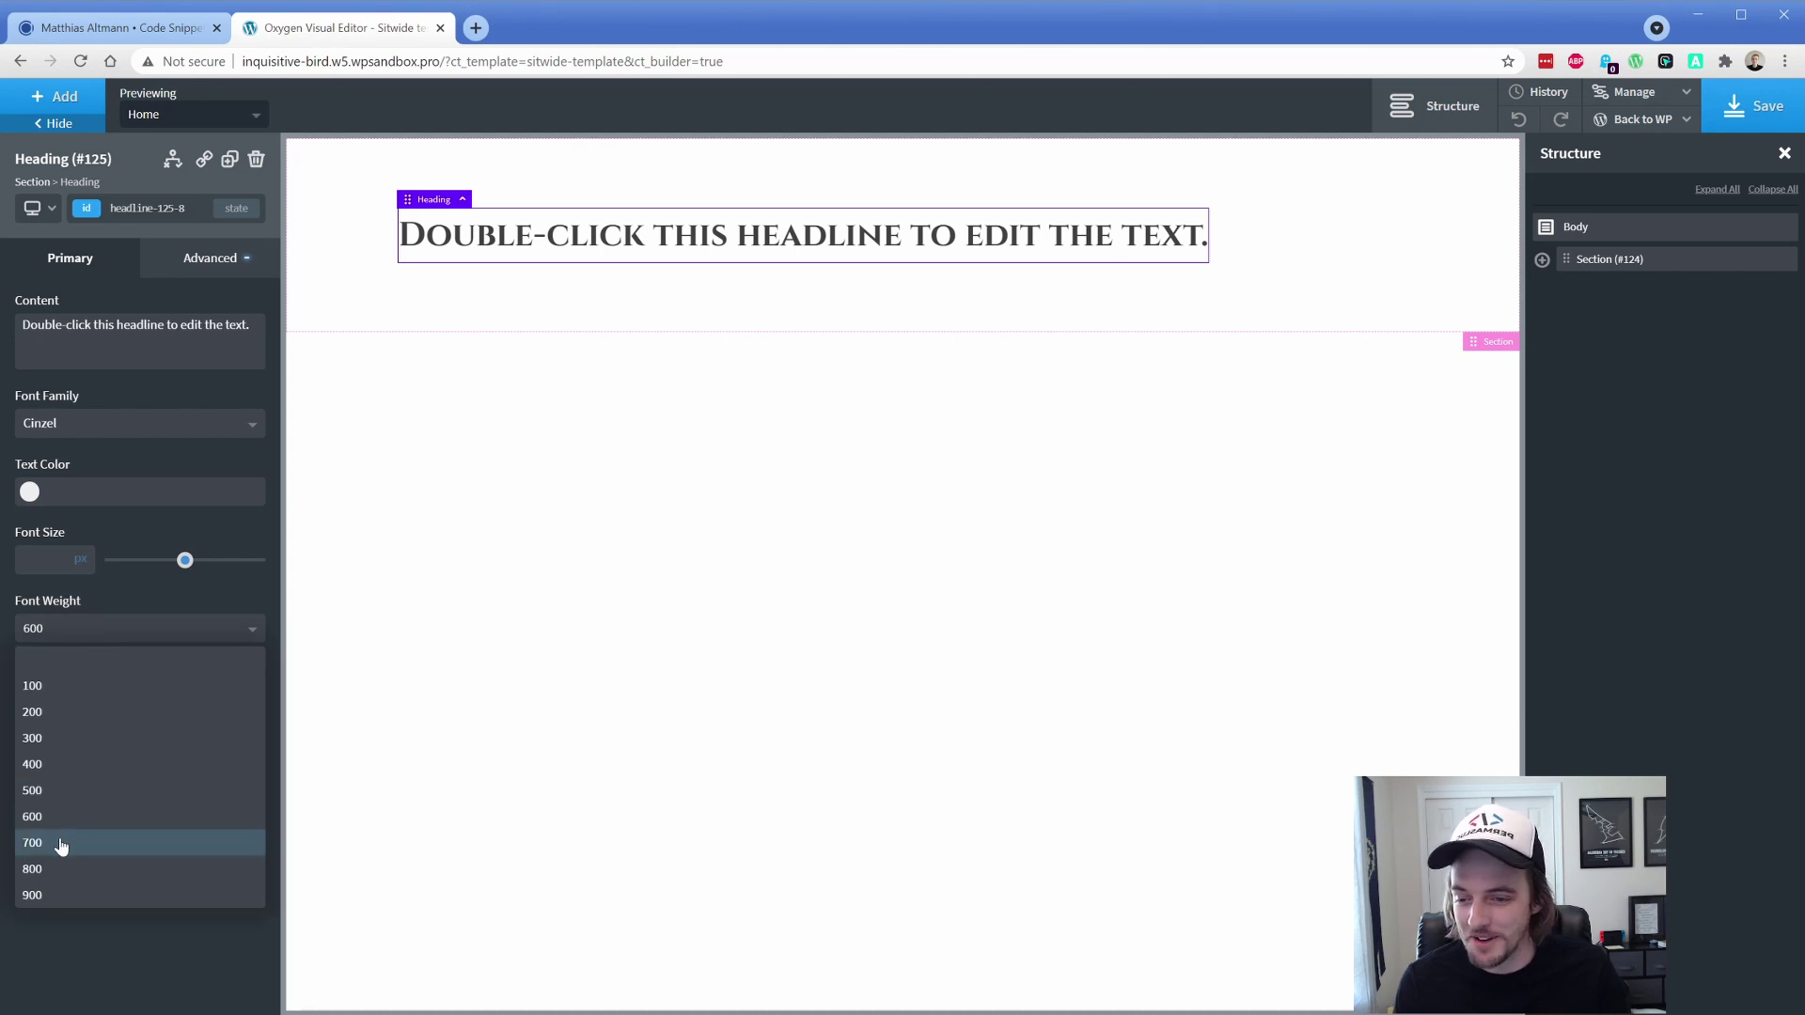
{"action": "left_click", "coordinate": [60, 846]}
{"action": "left_click", "coordinate": [86, 639]}
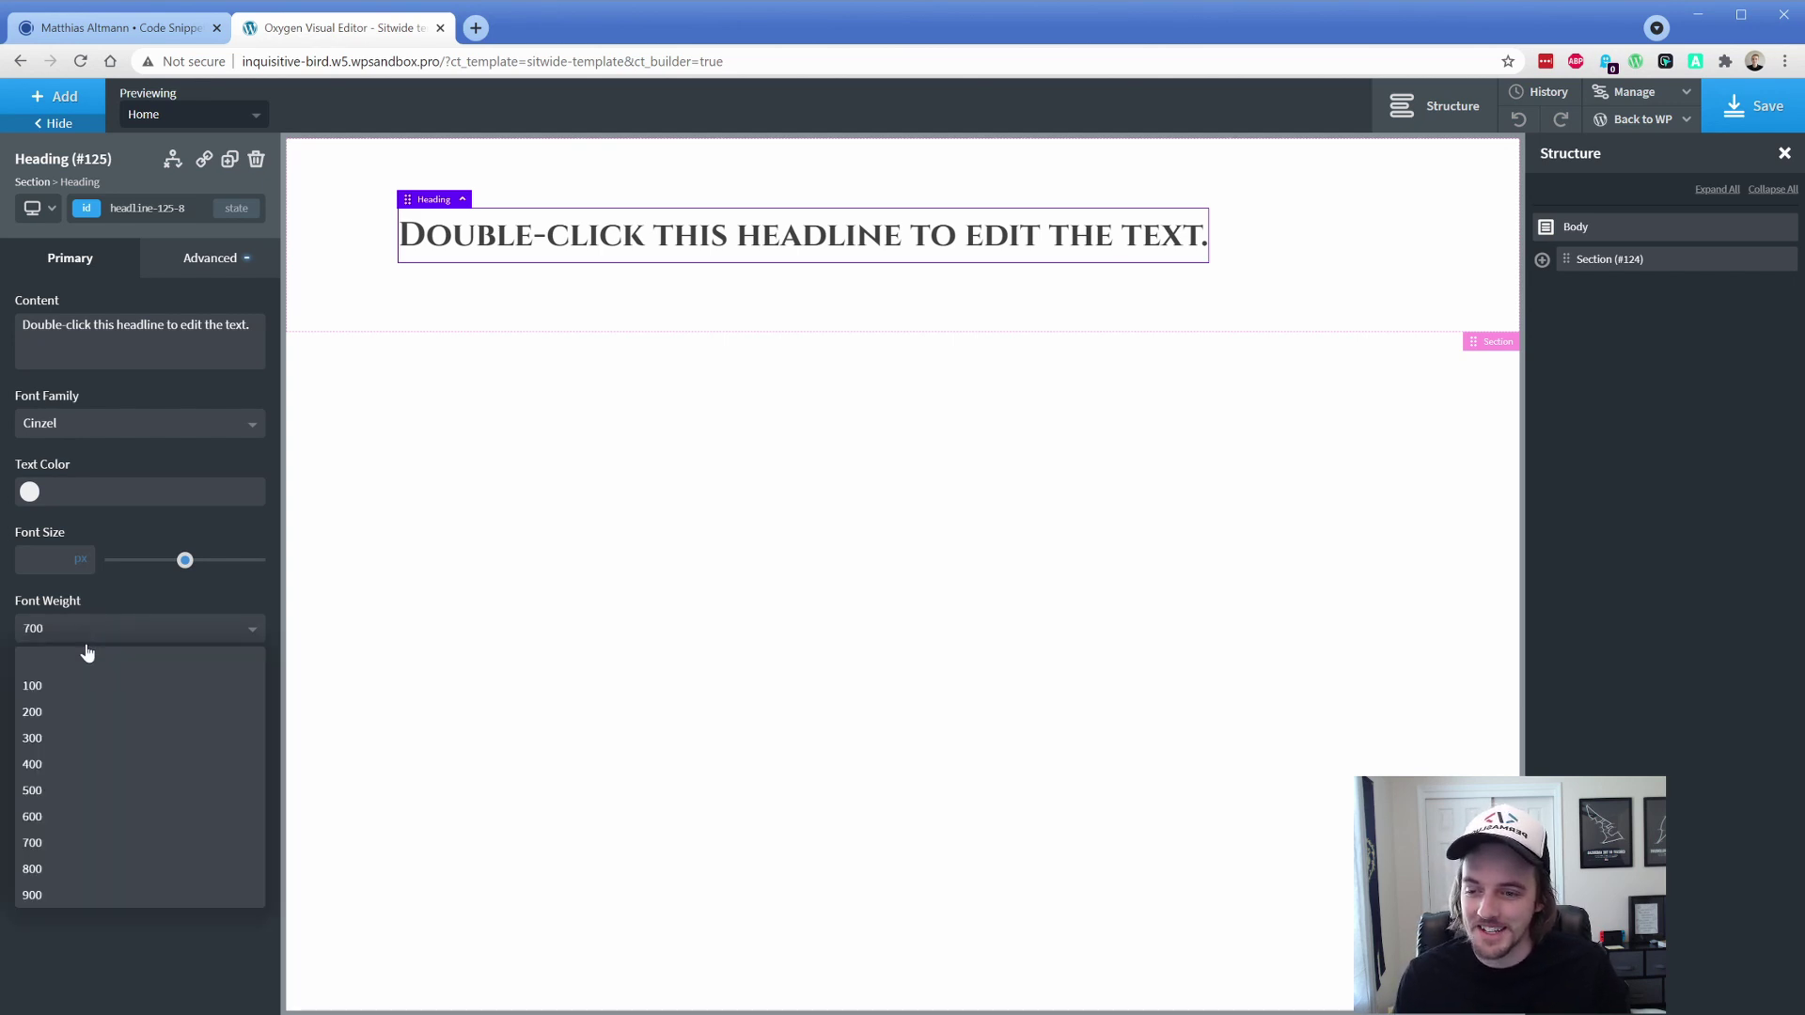
{"action": "left_click", "coordinate": [71, 744]}
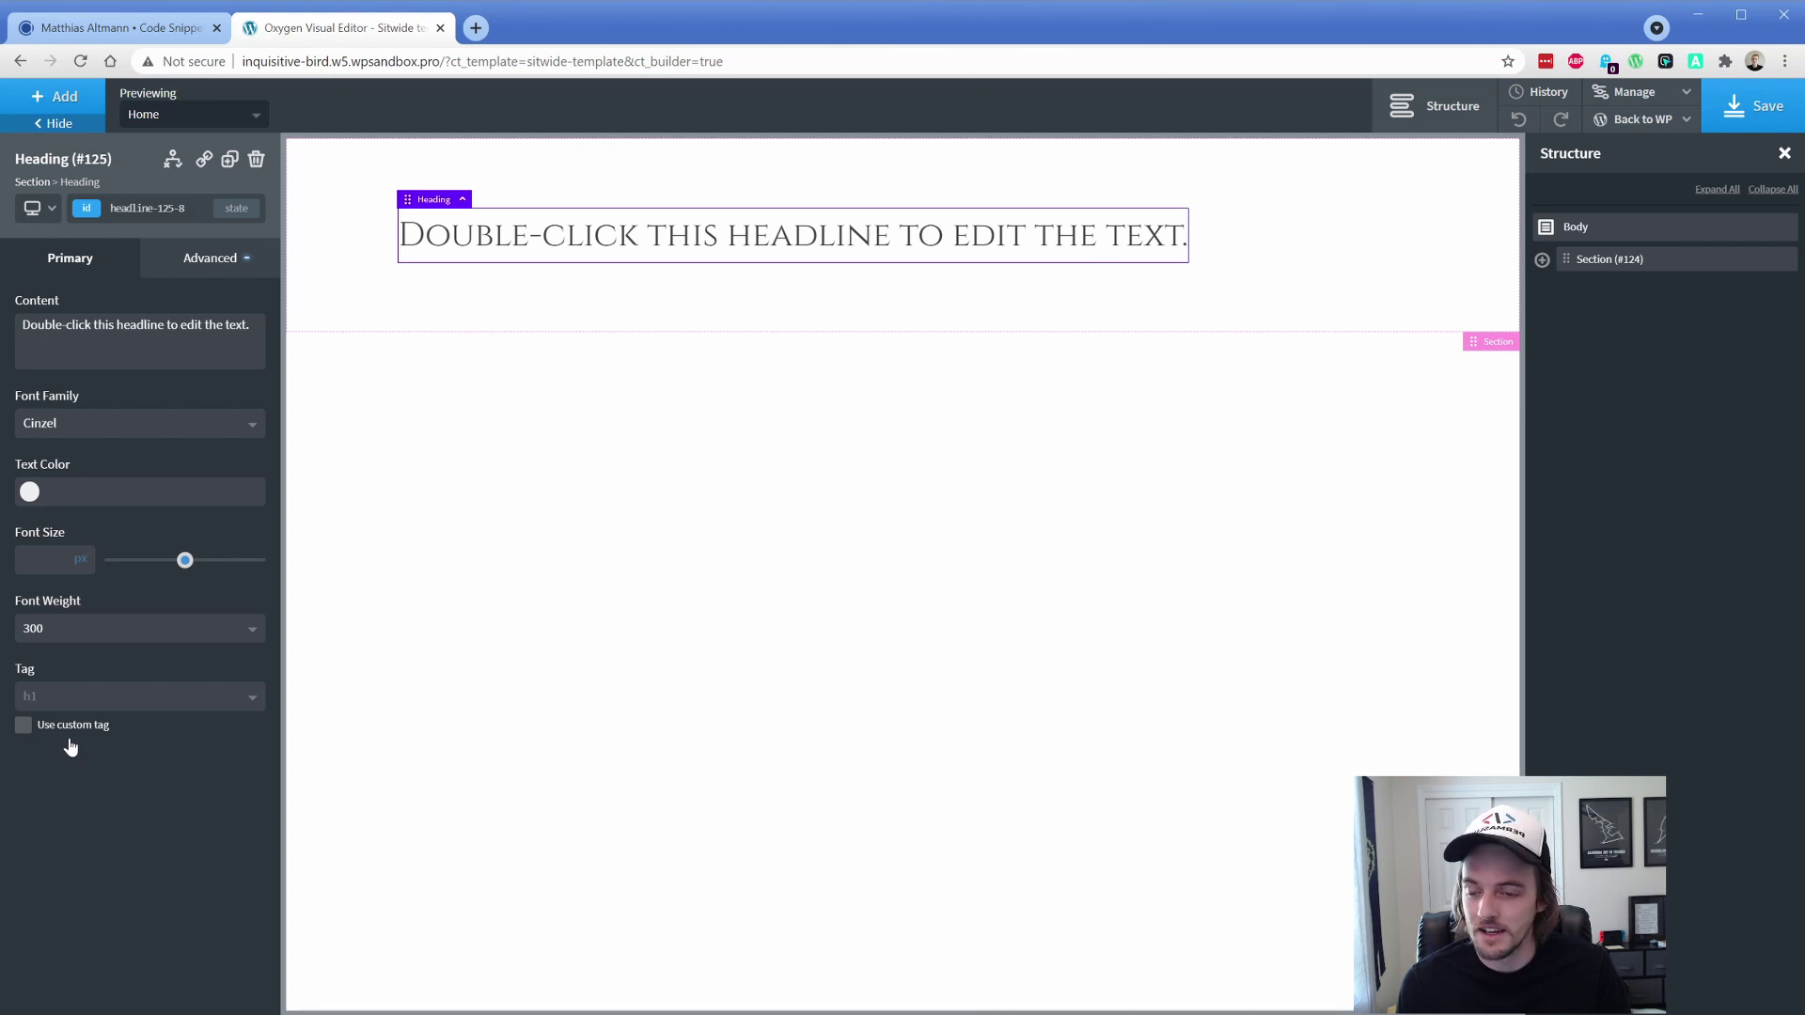
- Toggle italic on and off under Advanced > Typography, leaving the heading upright, then return to Primary
{"action": "left_click", "coordinate": [184, 273]}
{"action": "left_click", "coordinate": [154, 457]}
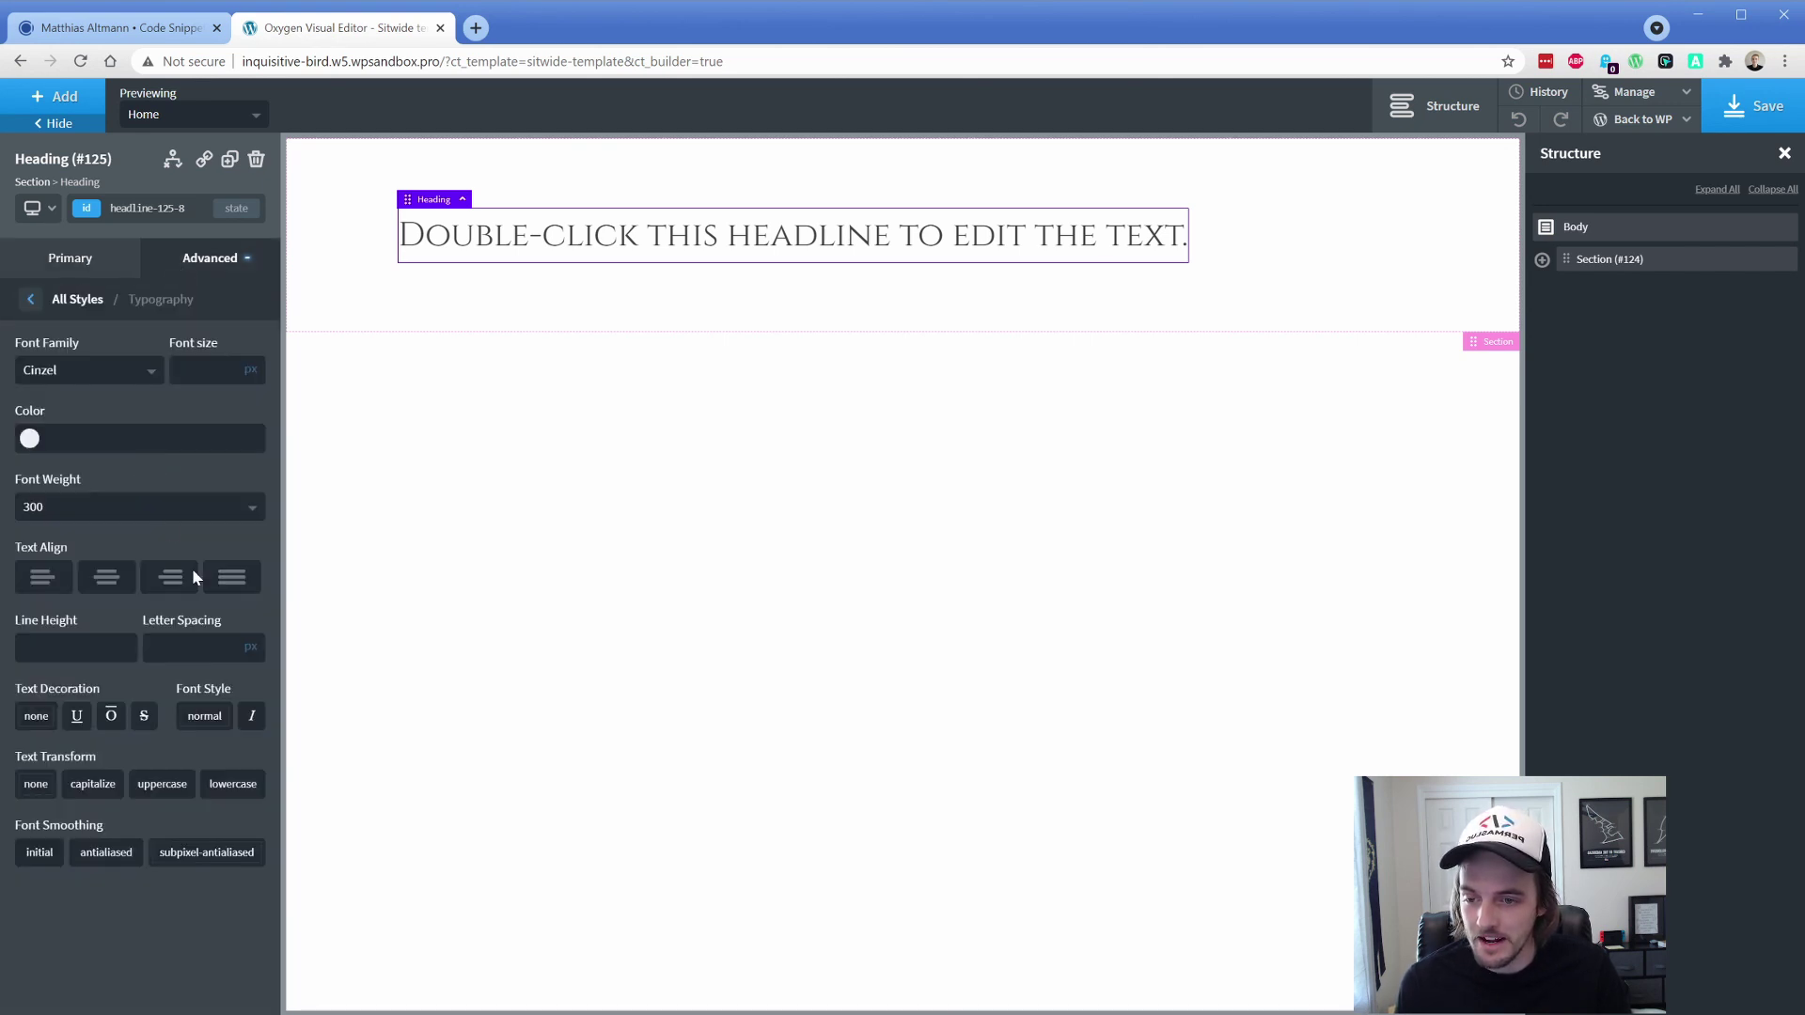
{"action": "left_click", "coordinate": [251, 720]}
{"action": "left_click", "coordinate": [252, 721]}
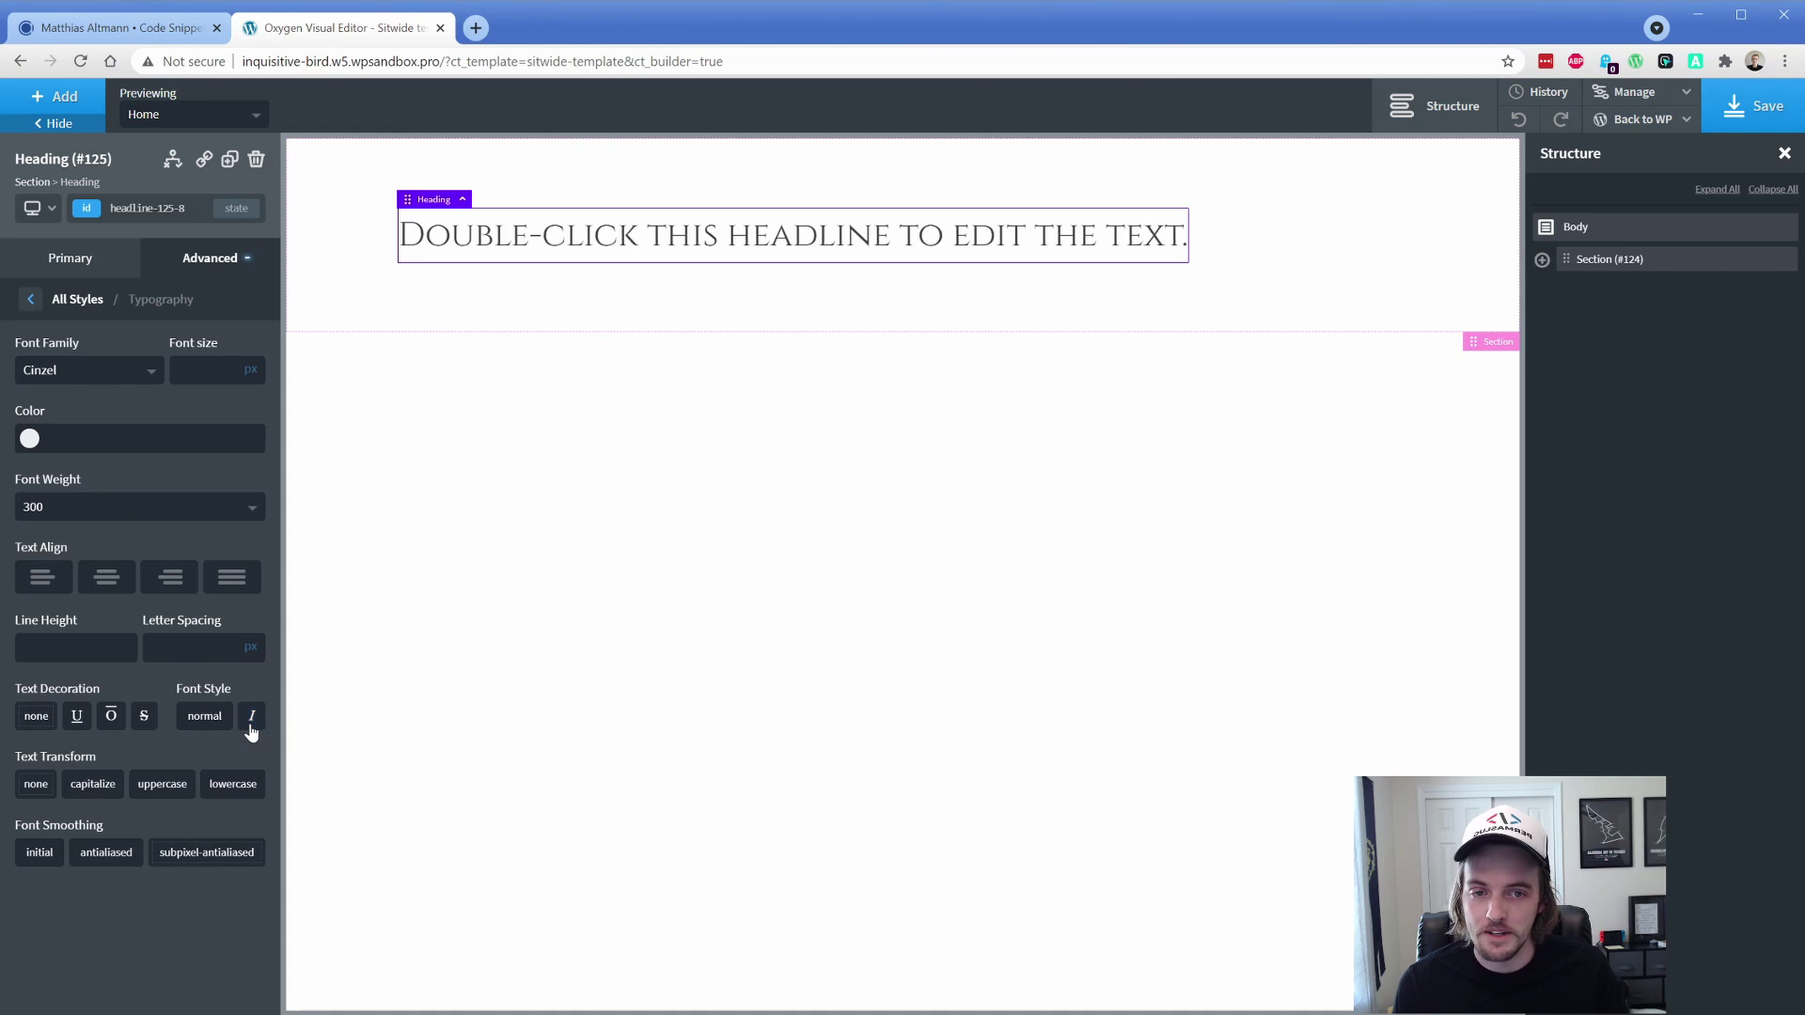
{"action": "left_click", "coordinate": [251, 720]}
{"action": "left_click", "coordinate": [251, 720]}
{"action": "left_click", "coordinate": [251, 720]}
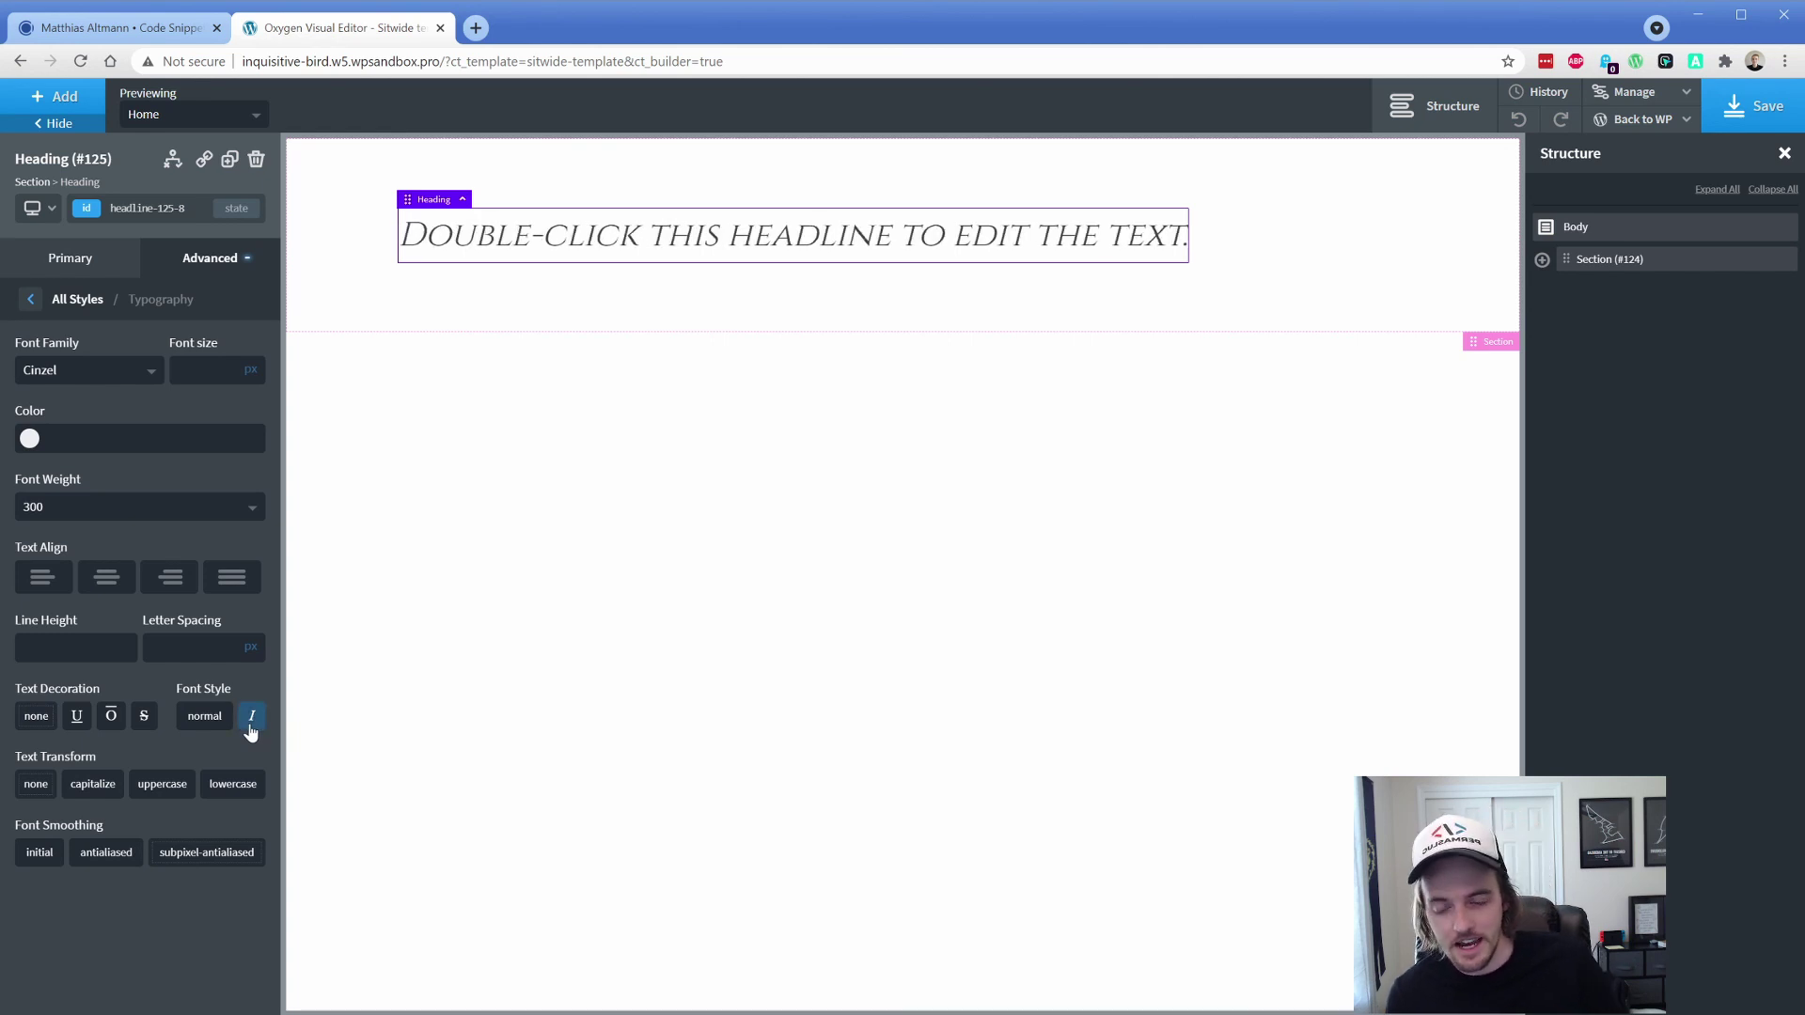
{"action": "left_click", "coordinate": [251, 720]}
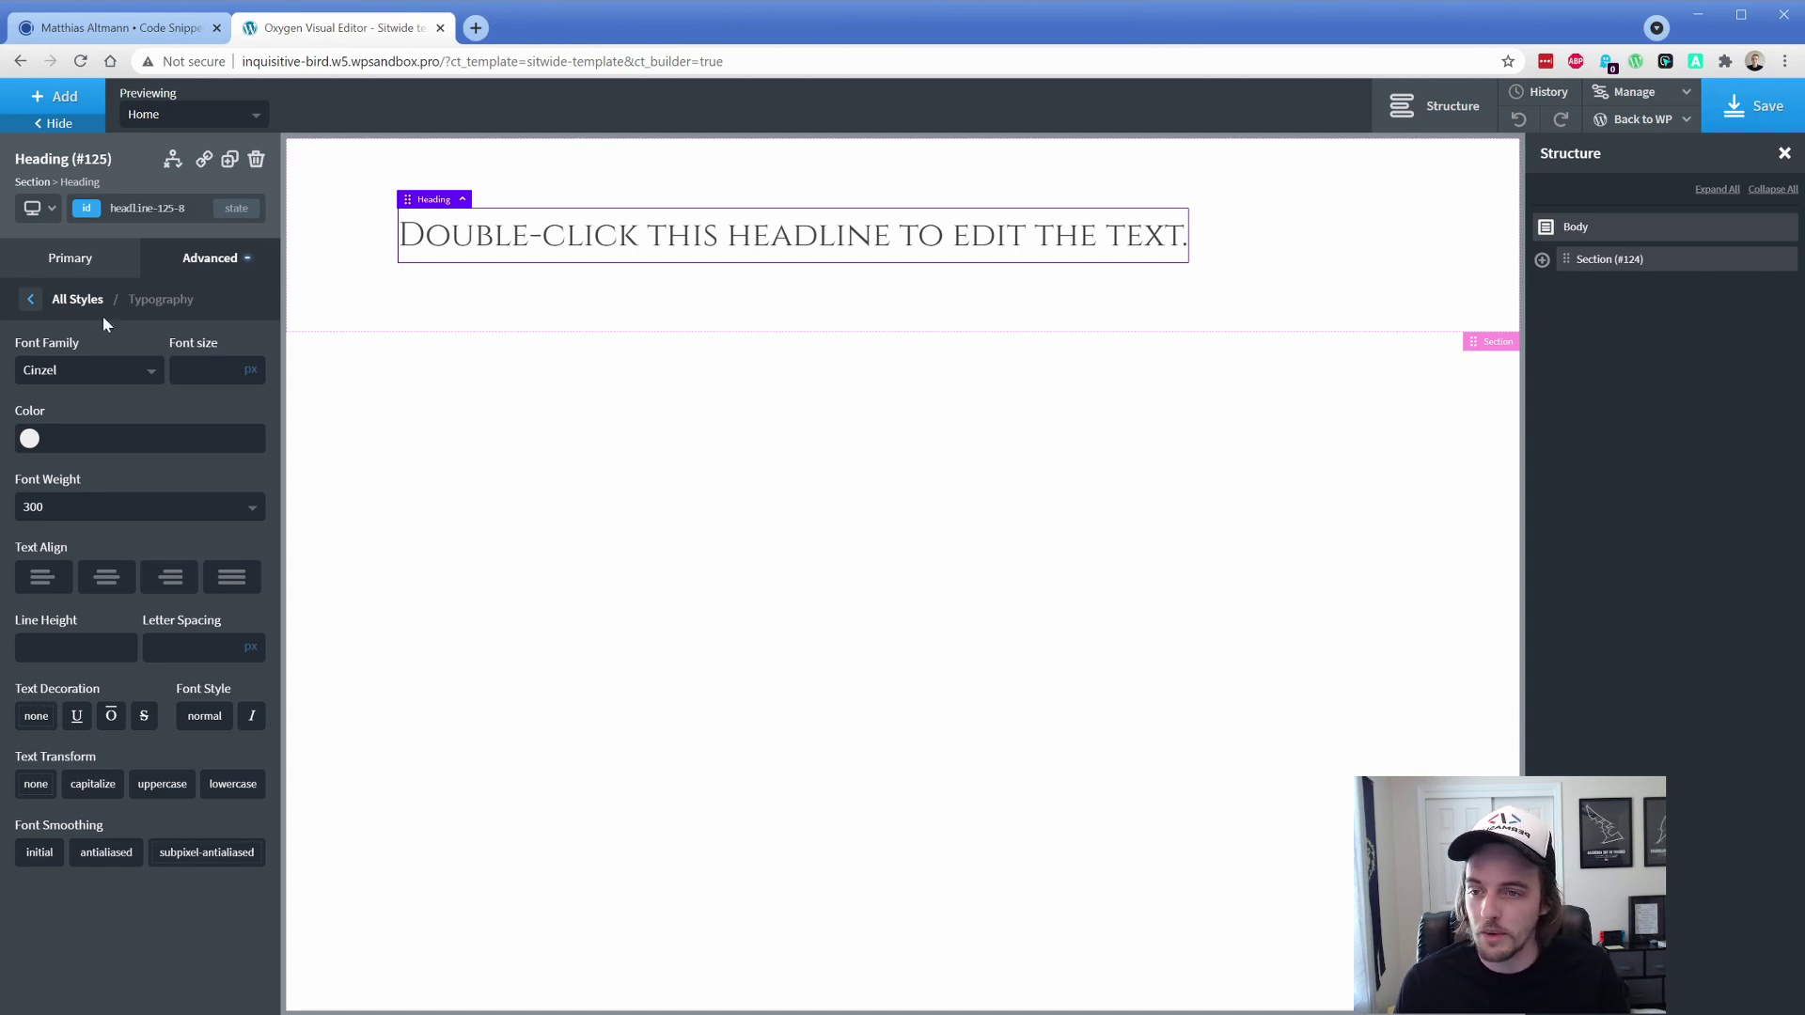
{"action": "left_click", "coordinate": [83, 265]}
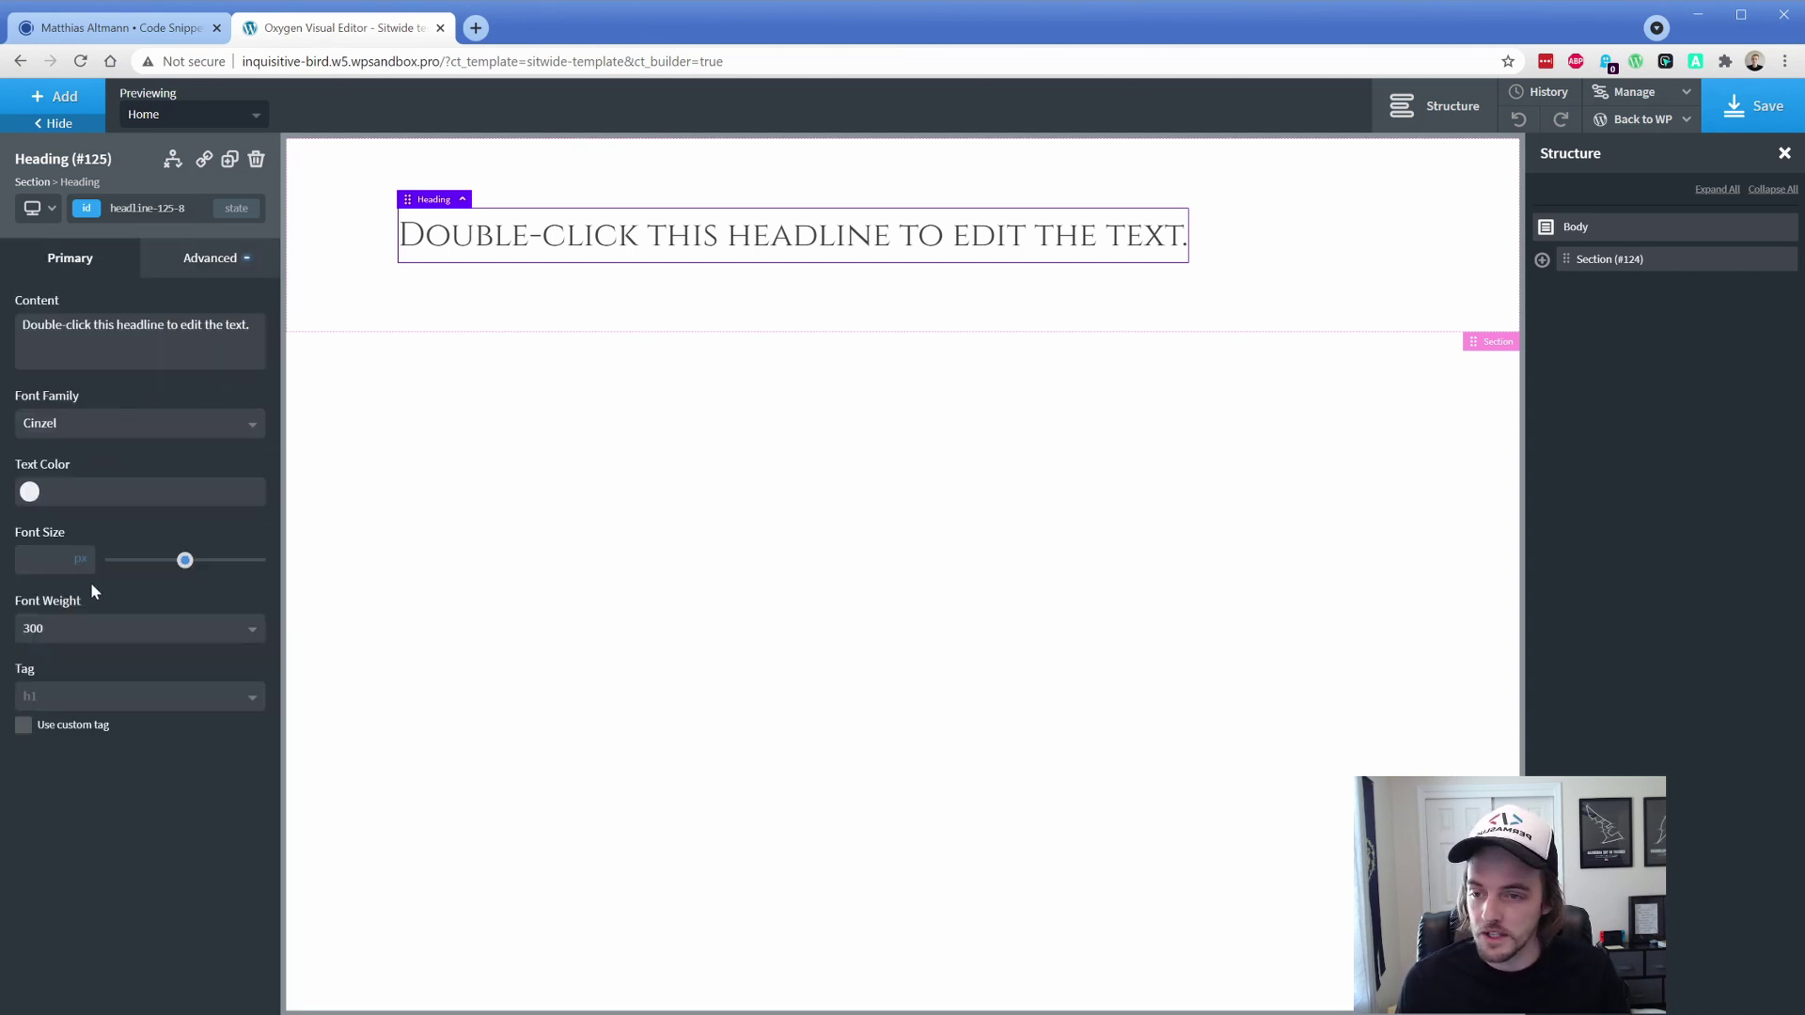
- Change the heading font family to CinzelDecorative with font weight 700
{"action": "left_click", "coordinate": [74, 435]}
{"action": "left_click", "coordinate": [91, 623]}
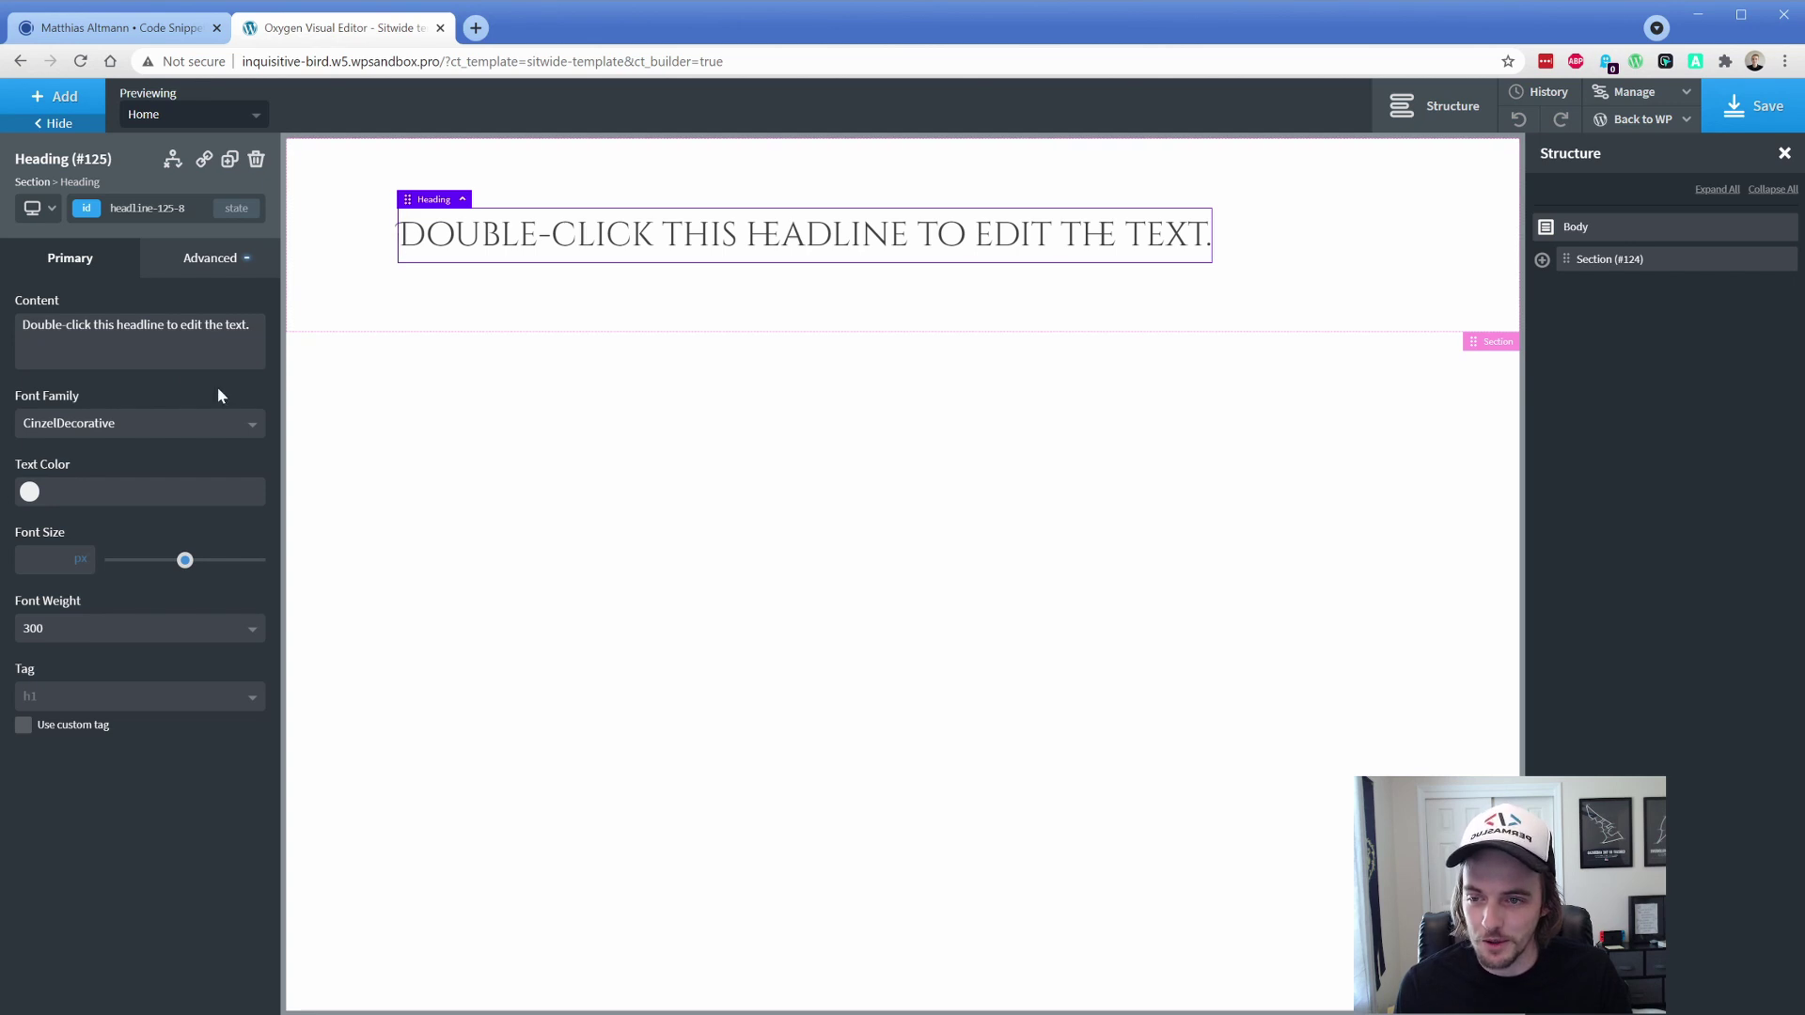
{"action": "left_click", "coordinate": [93, 628]}
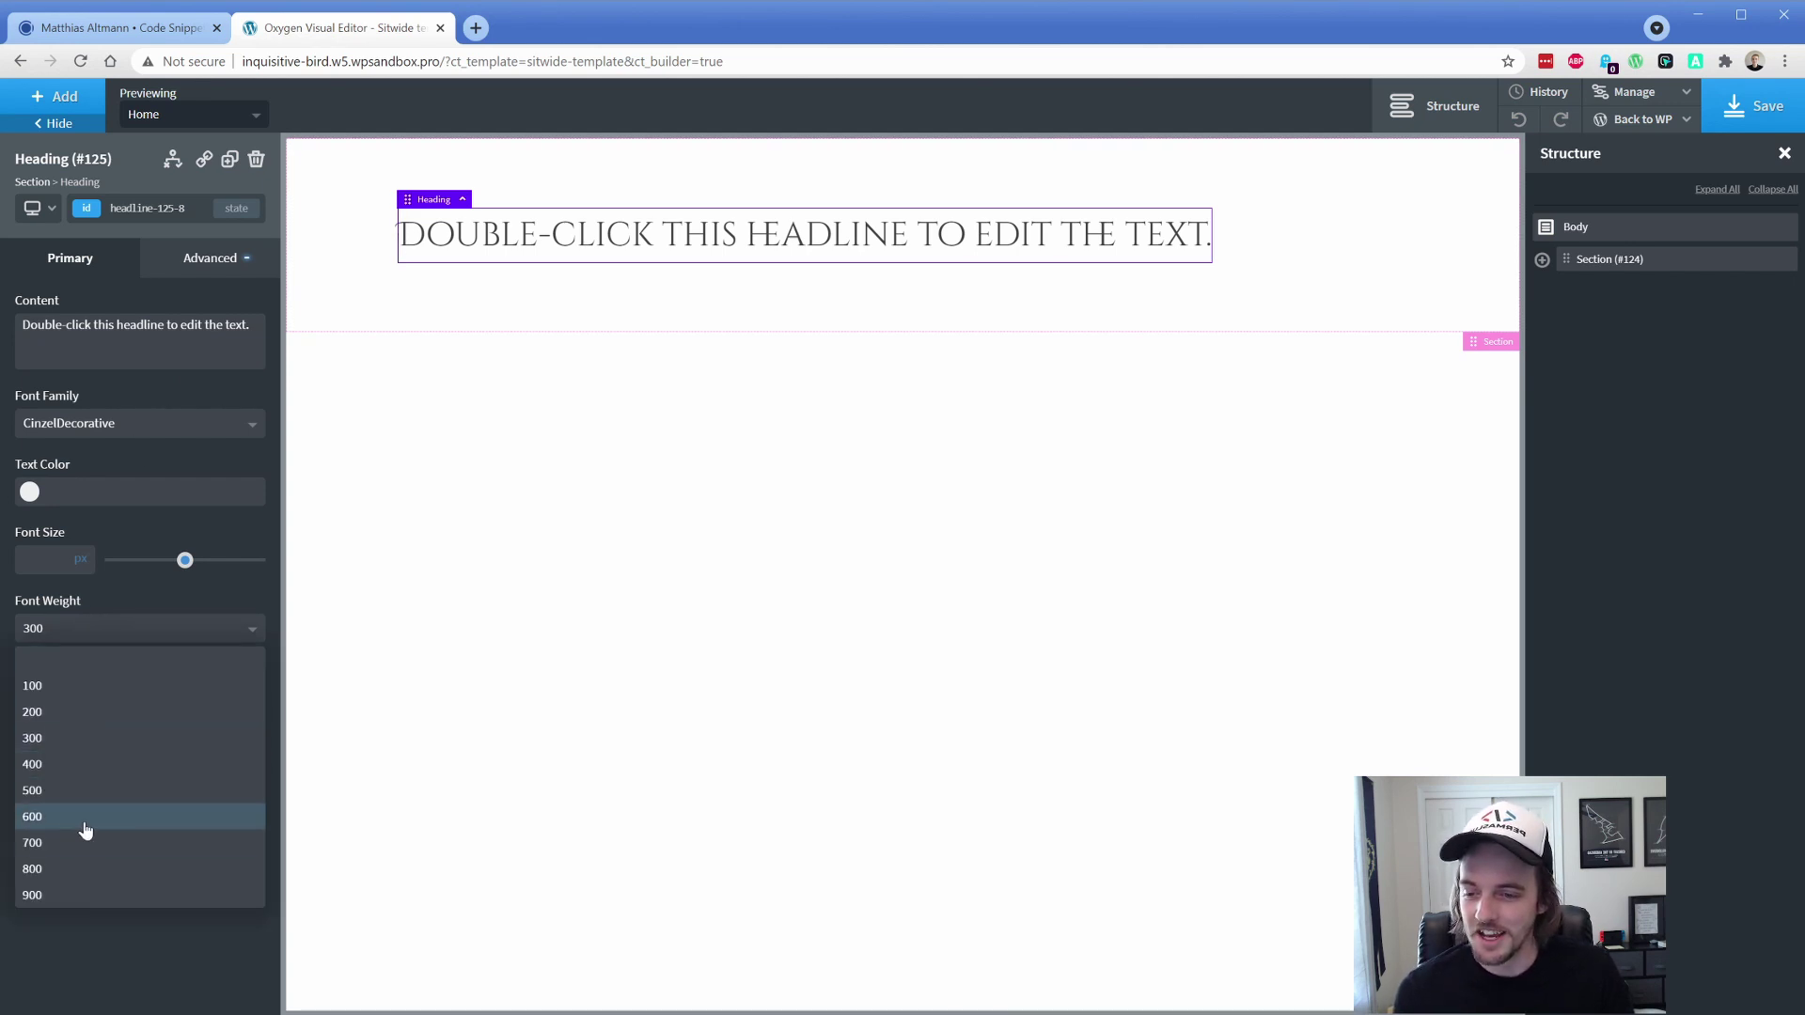
{"action": "left_click", "coordinate": [80, 839]}
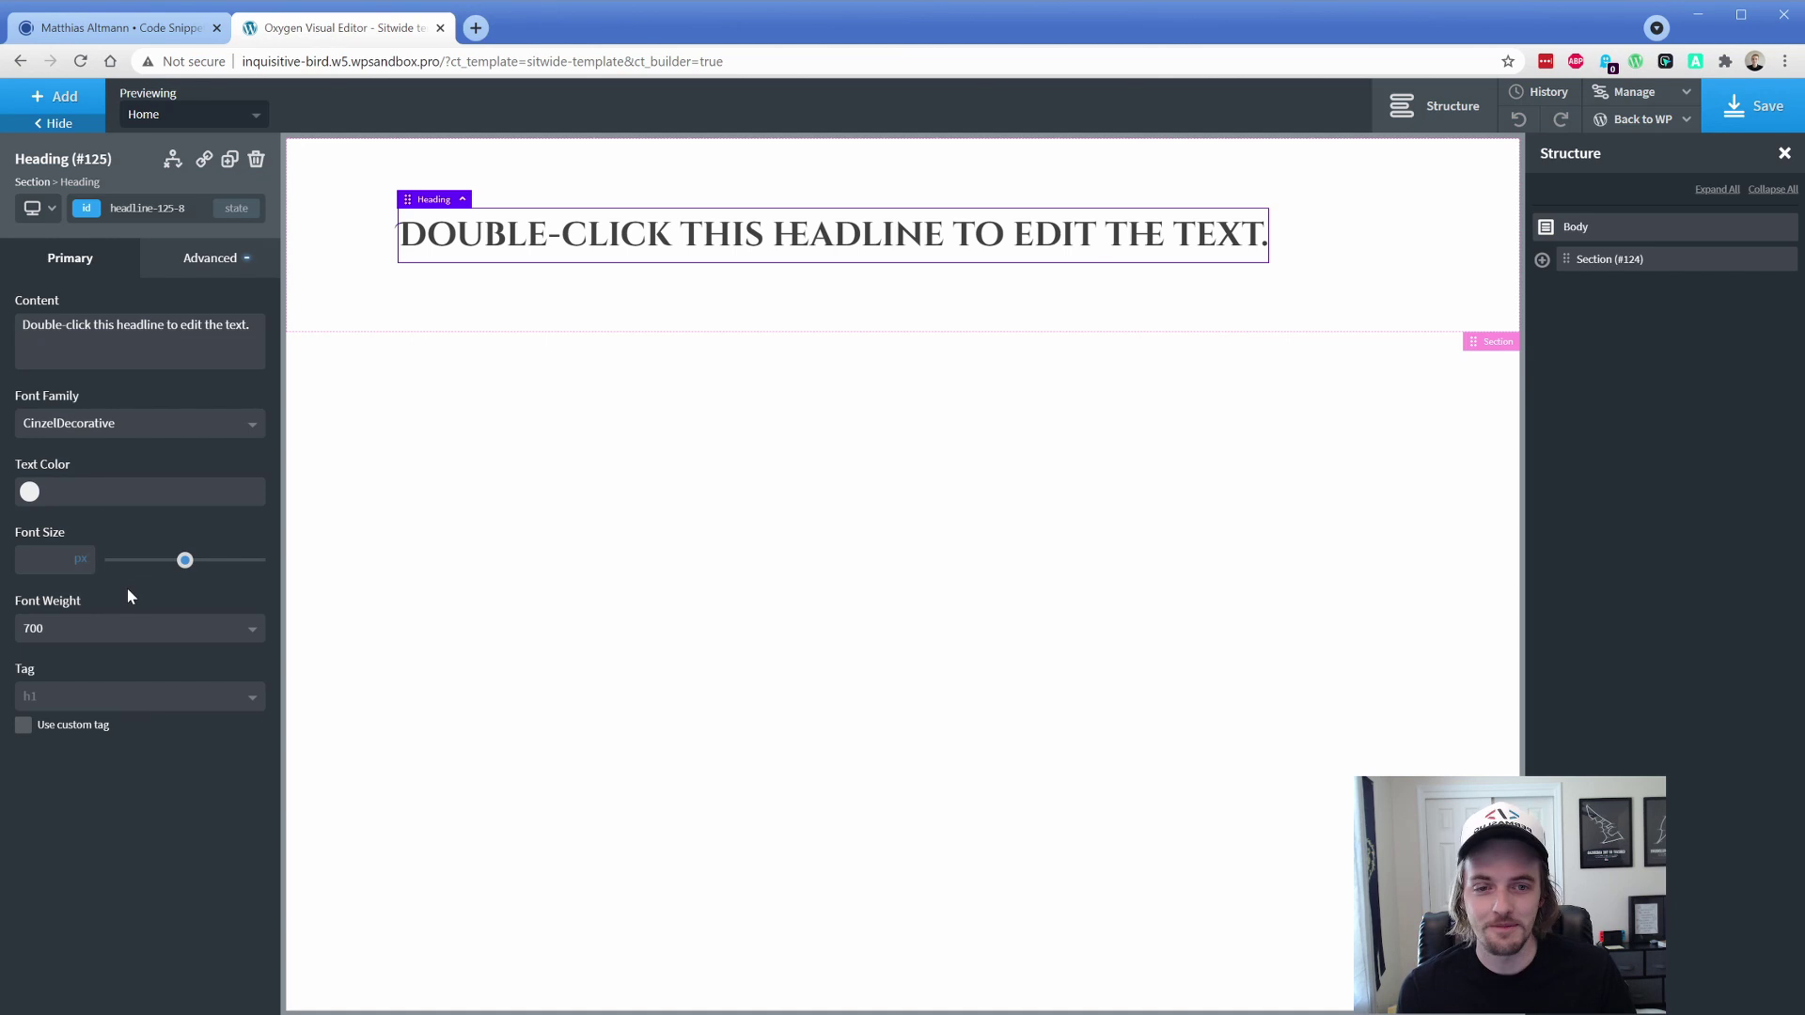
- Save the template and open the site front end in a new tab
{"action": "left_click", "coordinate": [1758, 107]}
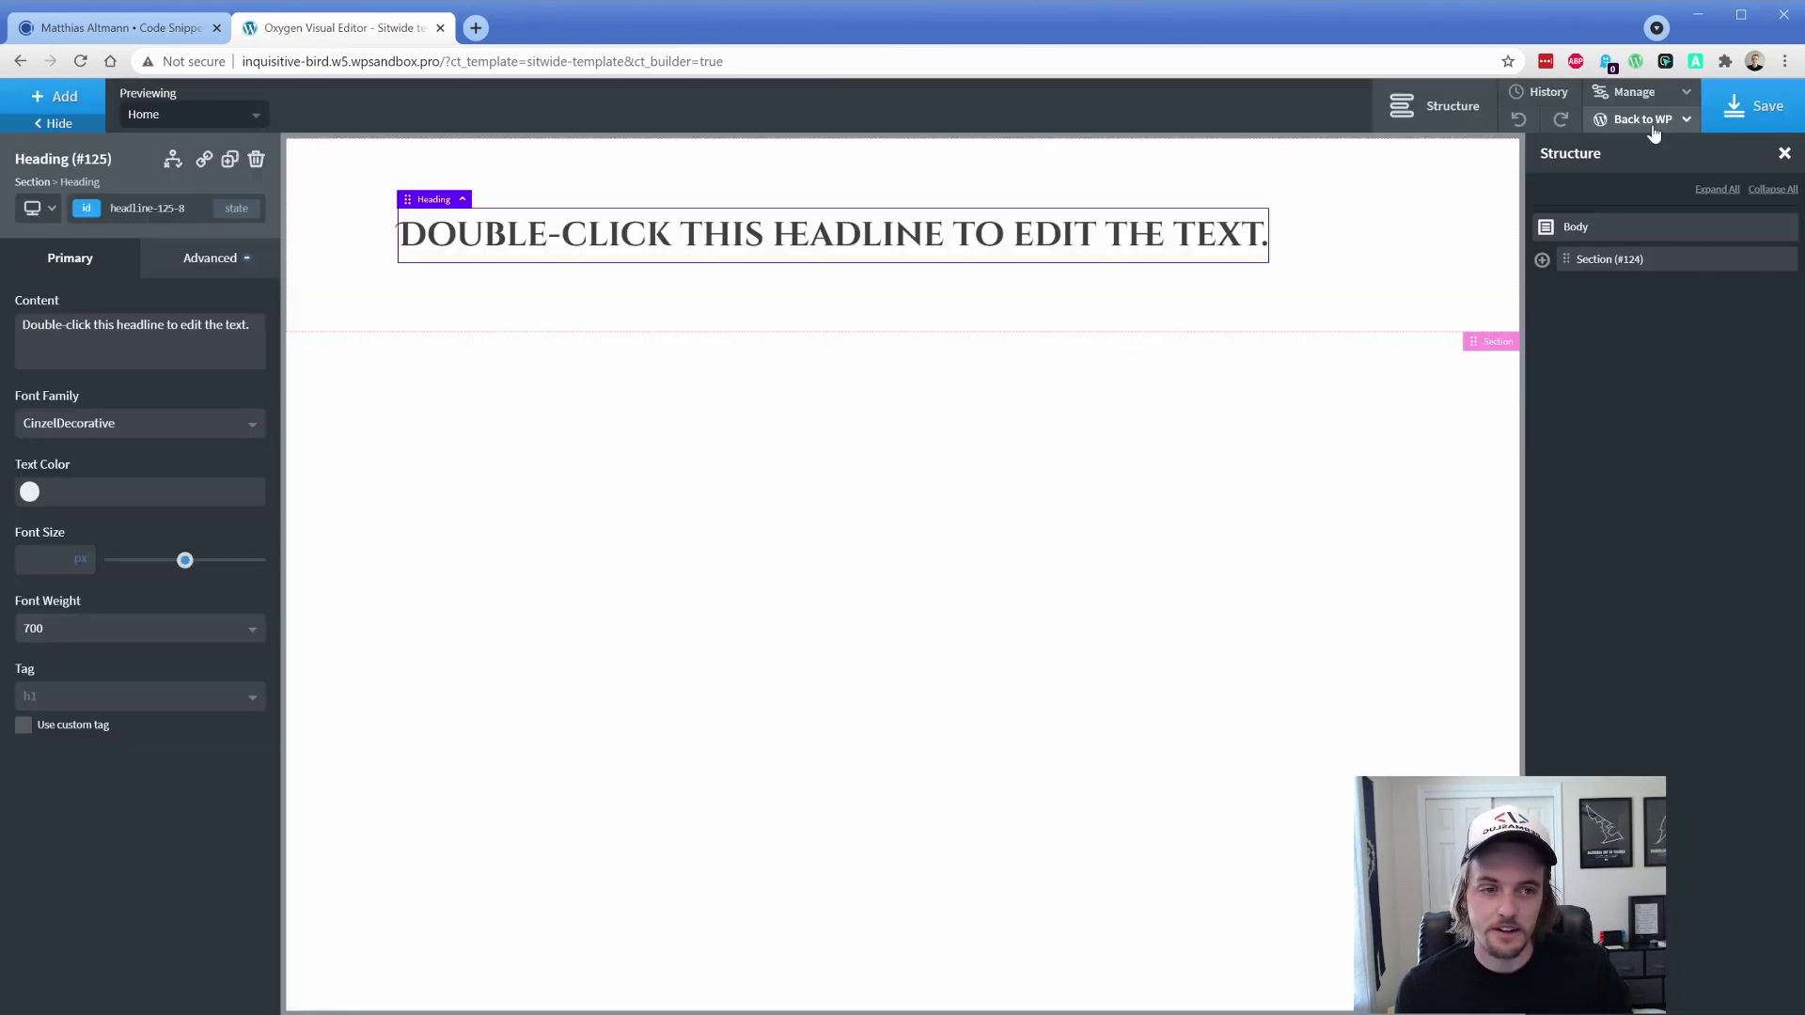
{"action": "mouse_move", "coordinate": [1653, 132]}
{"action": "left_click", "coordinate": [1642, 181]}
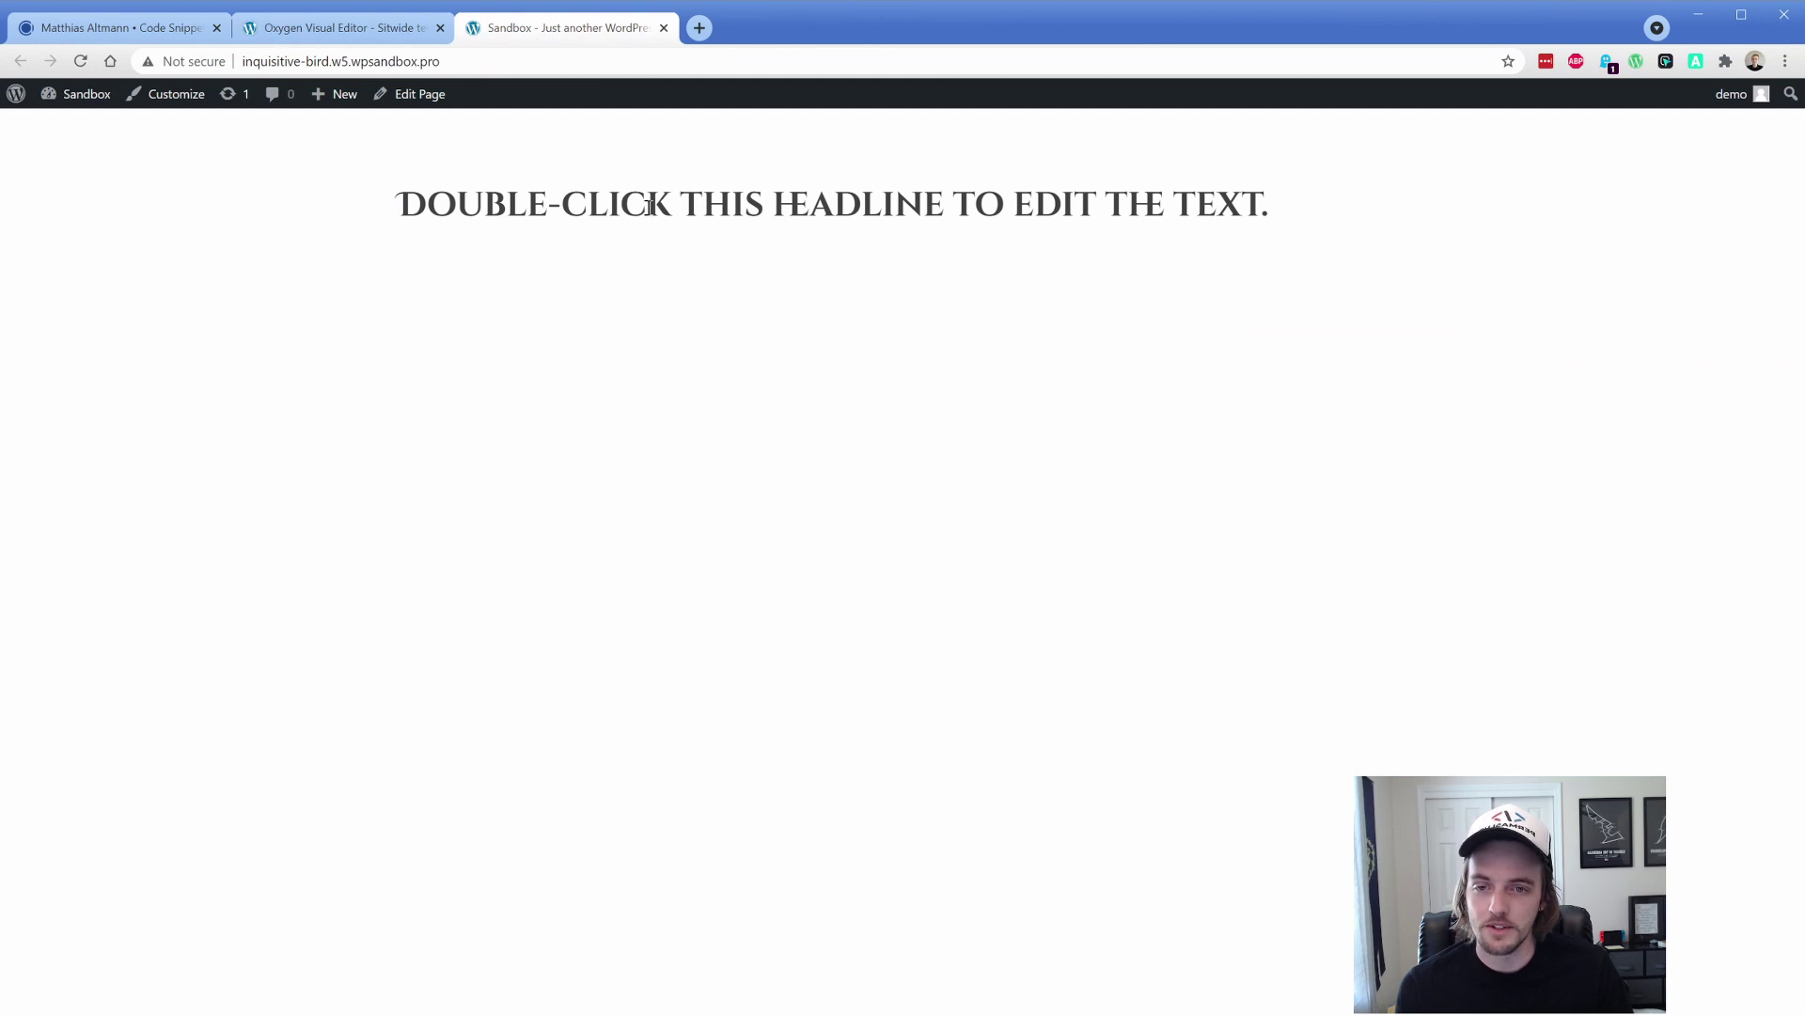
- Confirm in DevTools the h1 uses CinzelDecorative at weight 700, then return to the blog tab
{"action": "key", "text": "ctrl+shift+i"}
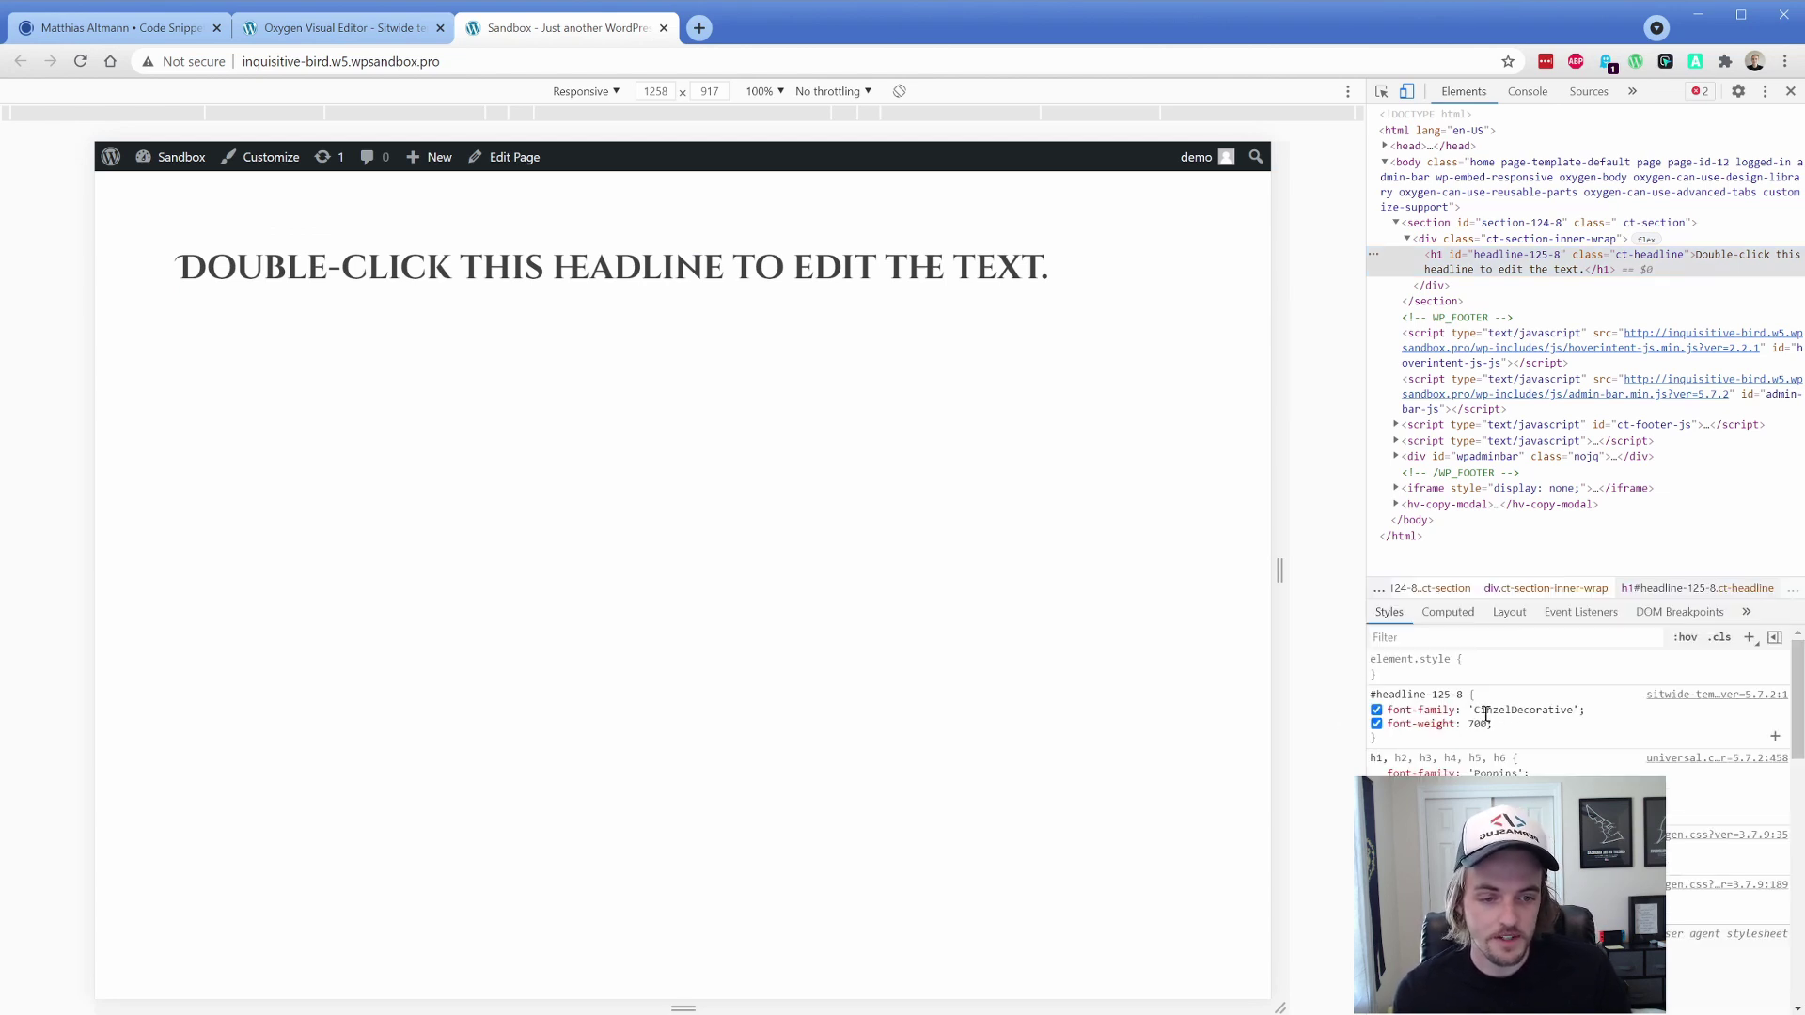
{"action": "left_click", "coordinate": [1511, 711]}
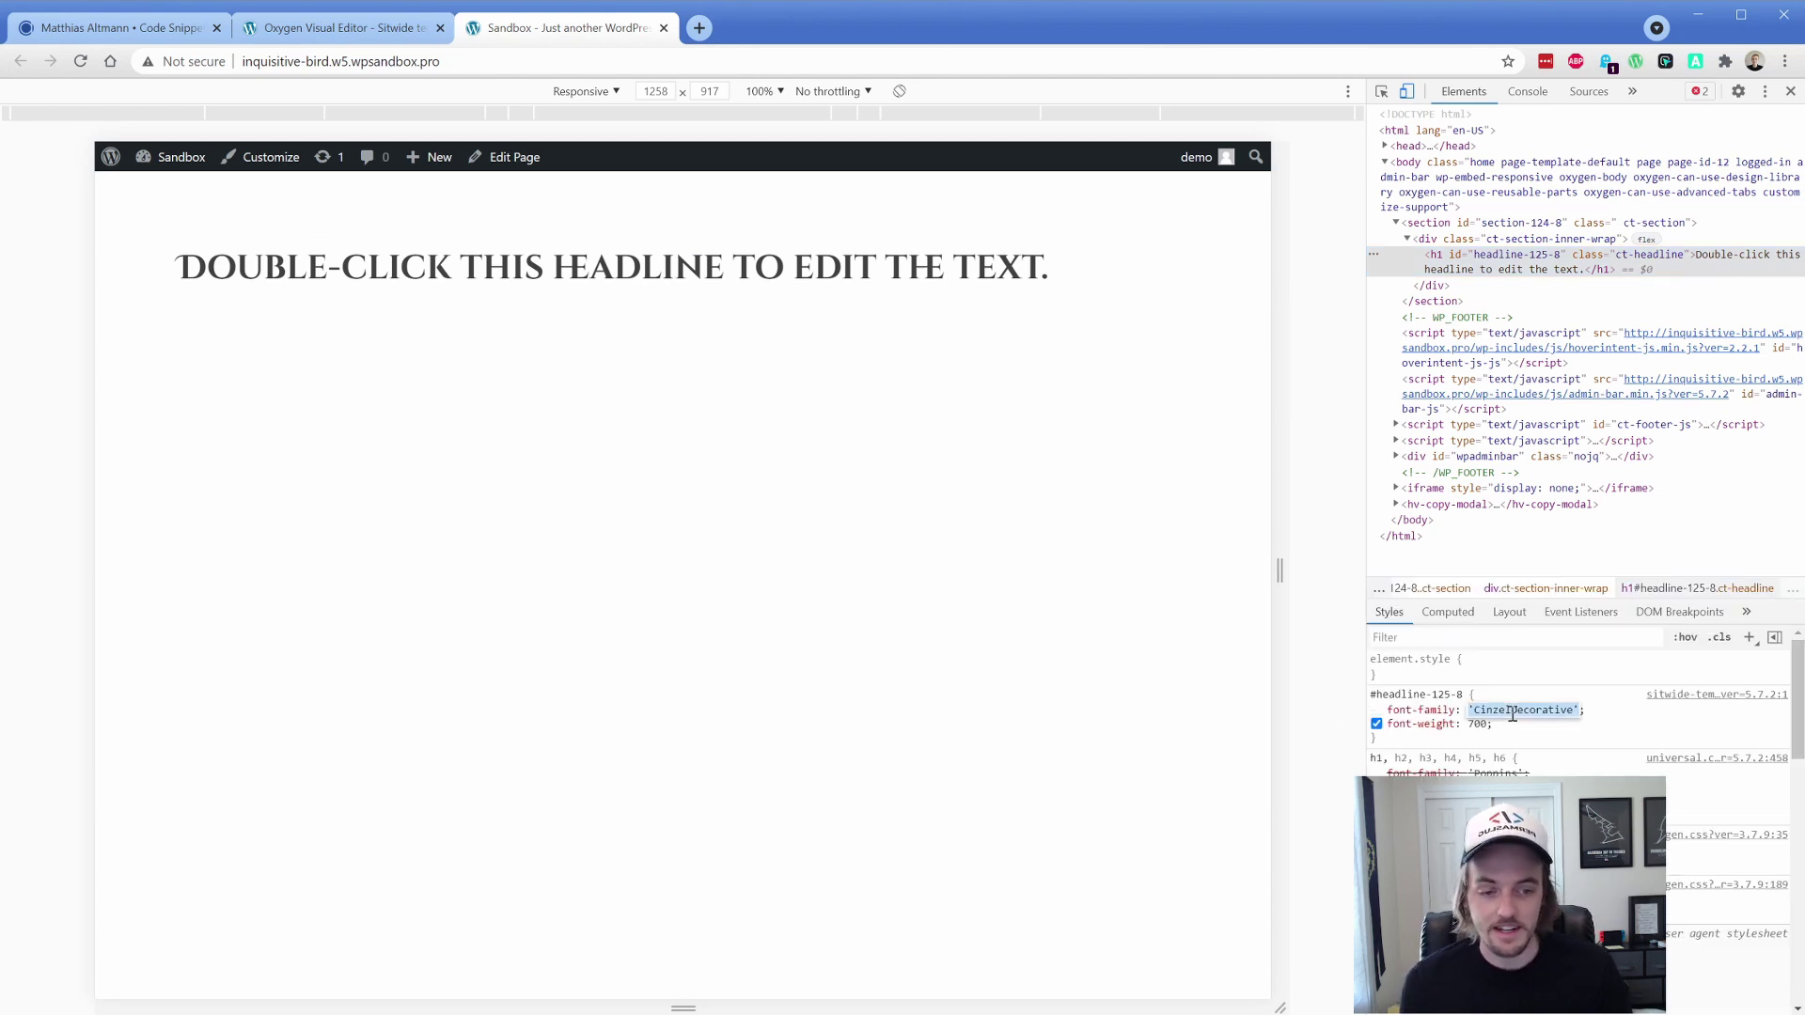
{"action": "left_click", "coordinate": [1376, 724]}
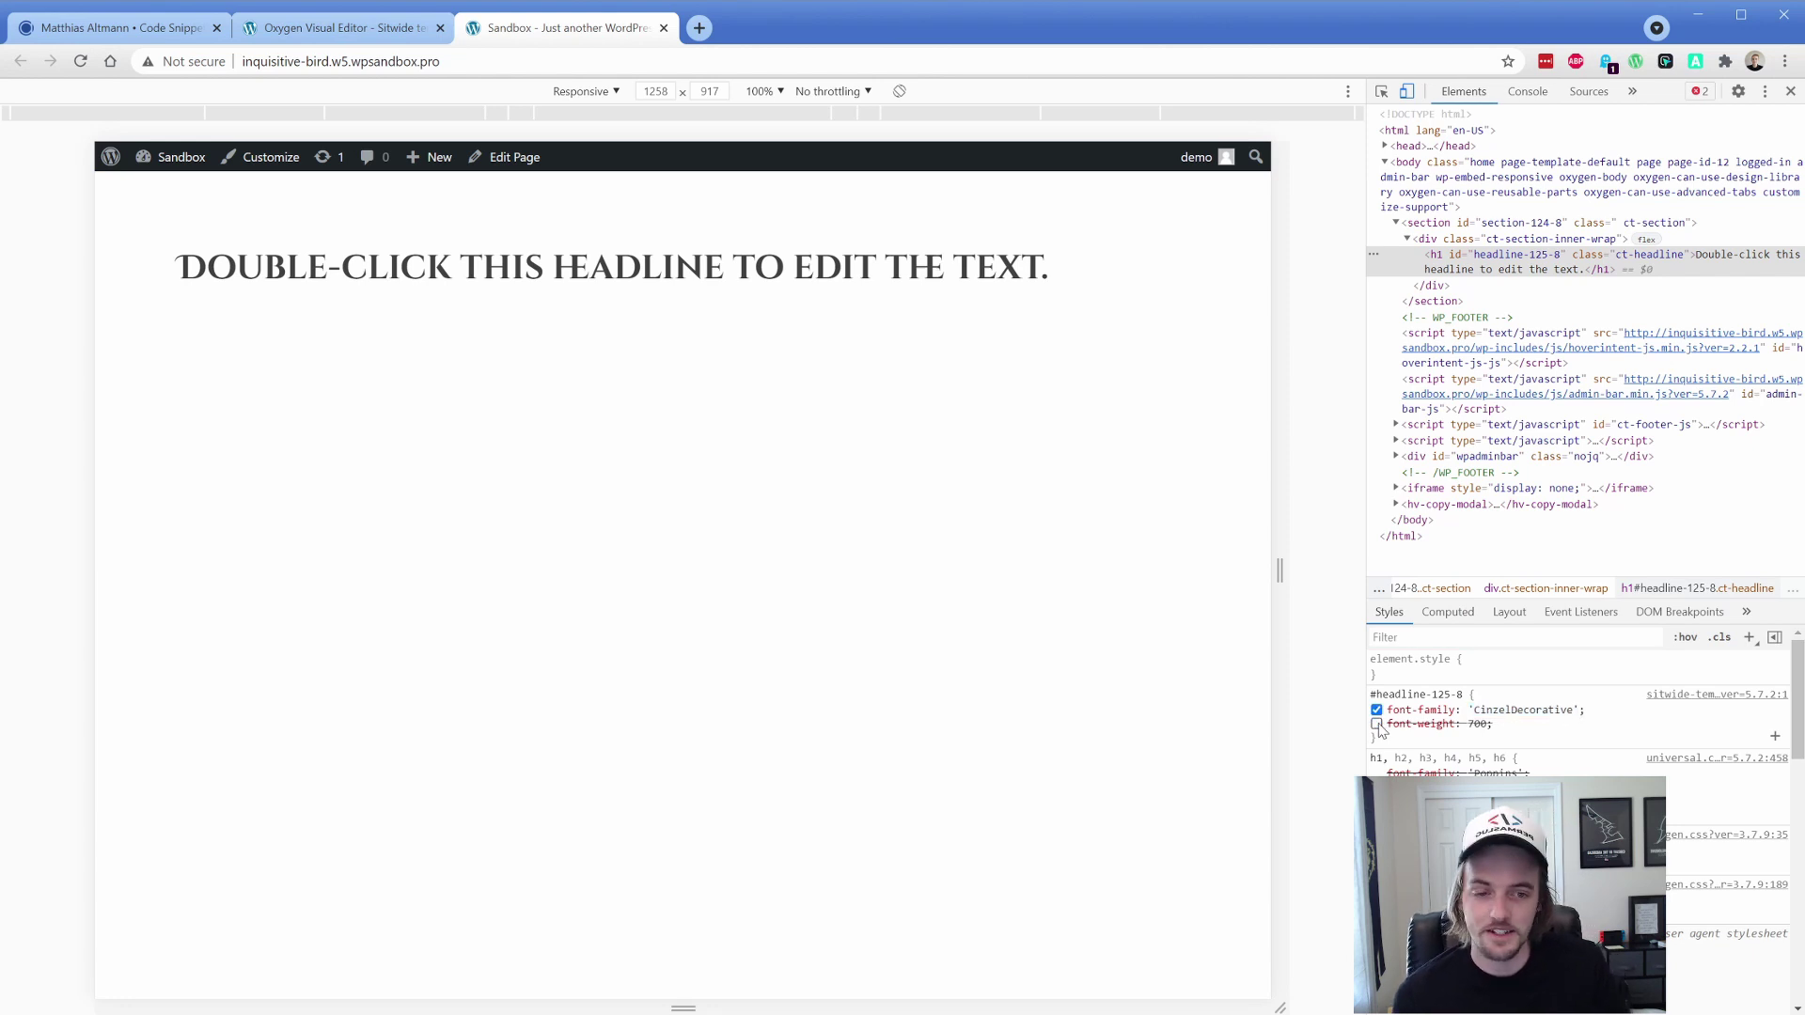
{"action": "left_click", "coordinate": [1376, 724]}
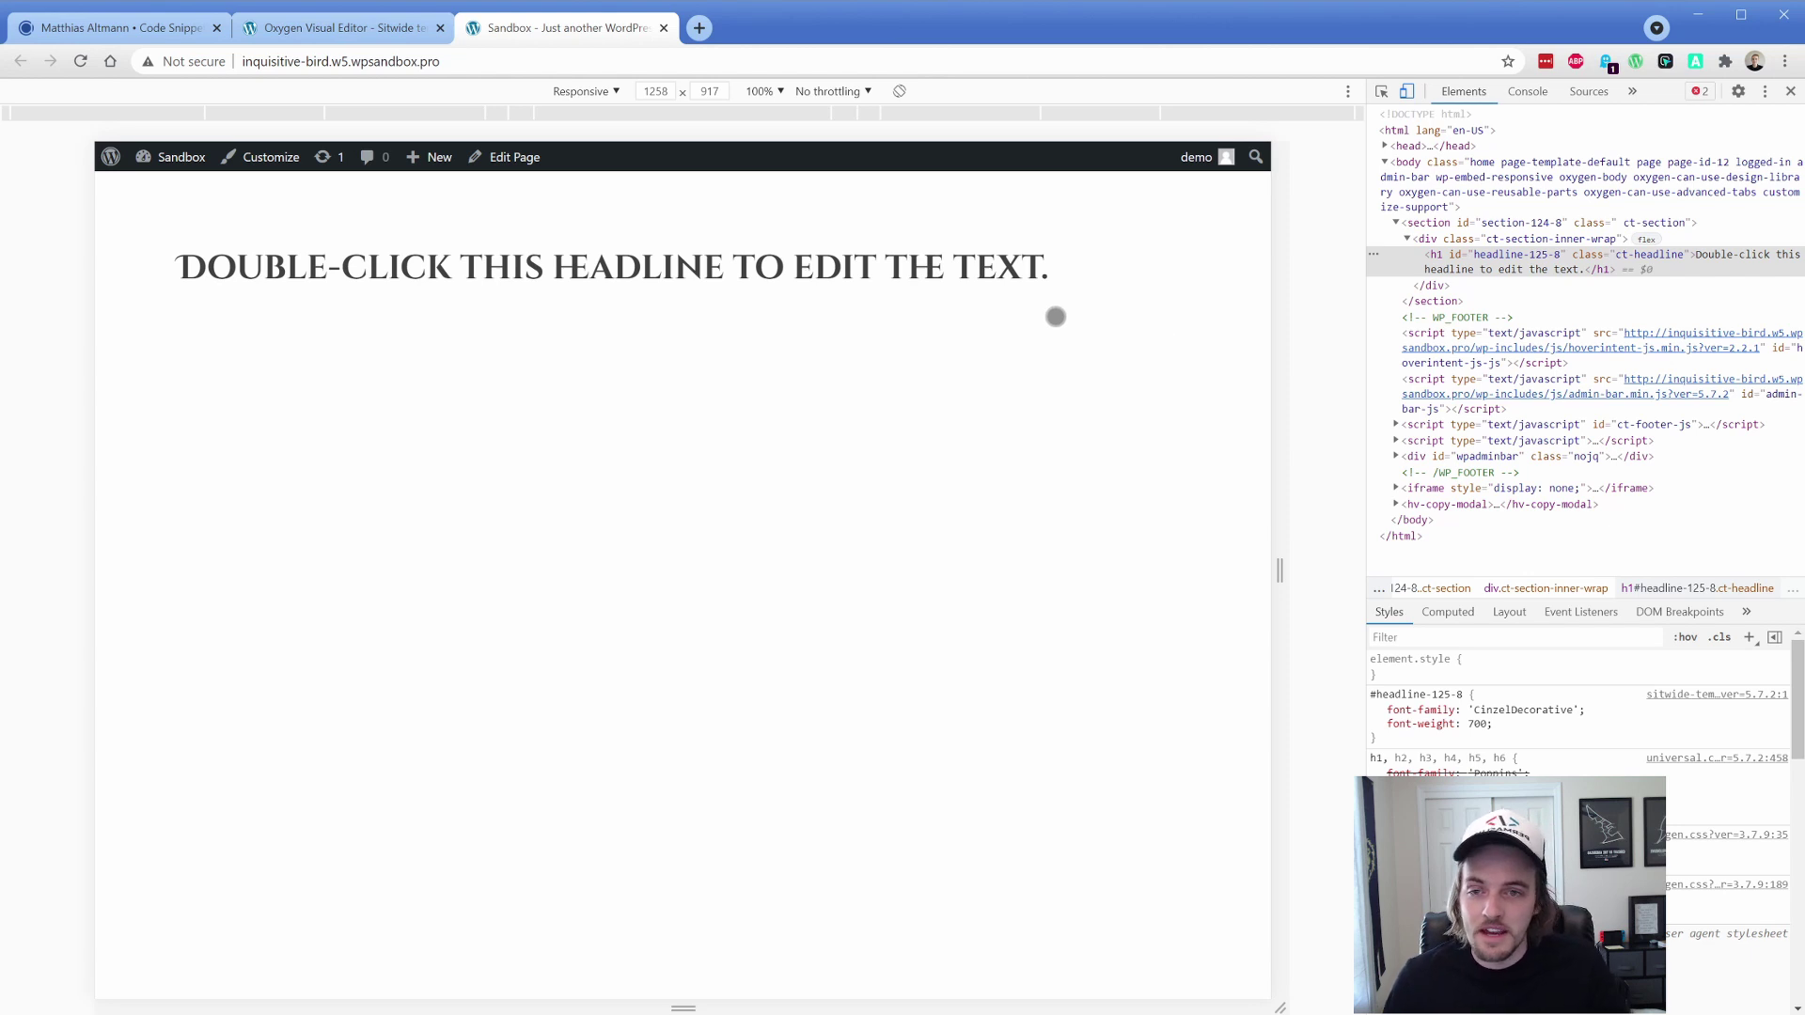
{"action": "key", "text": "ctrl+1"}
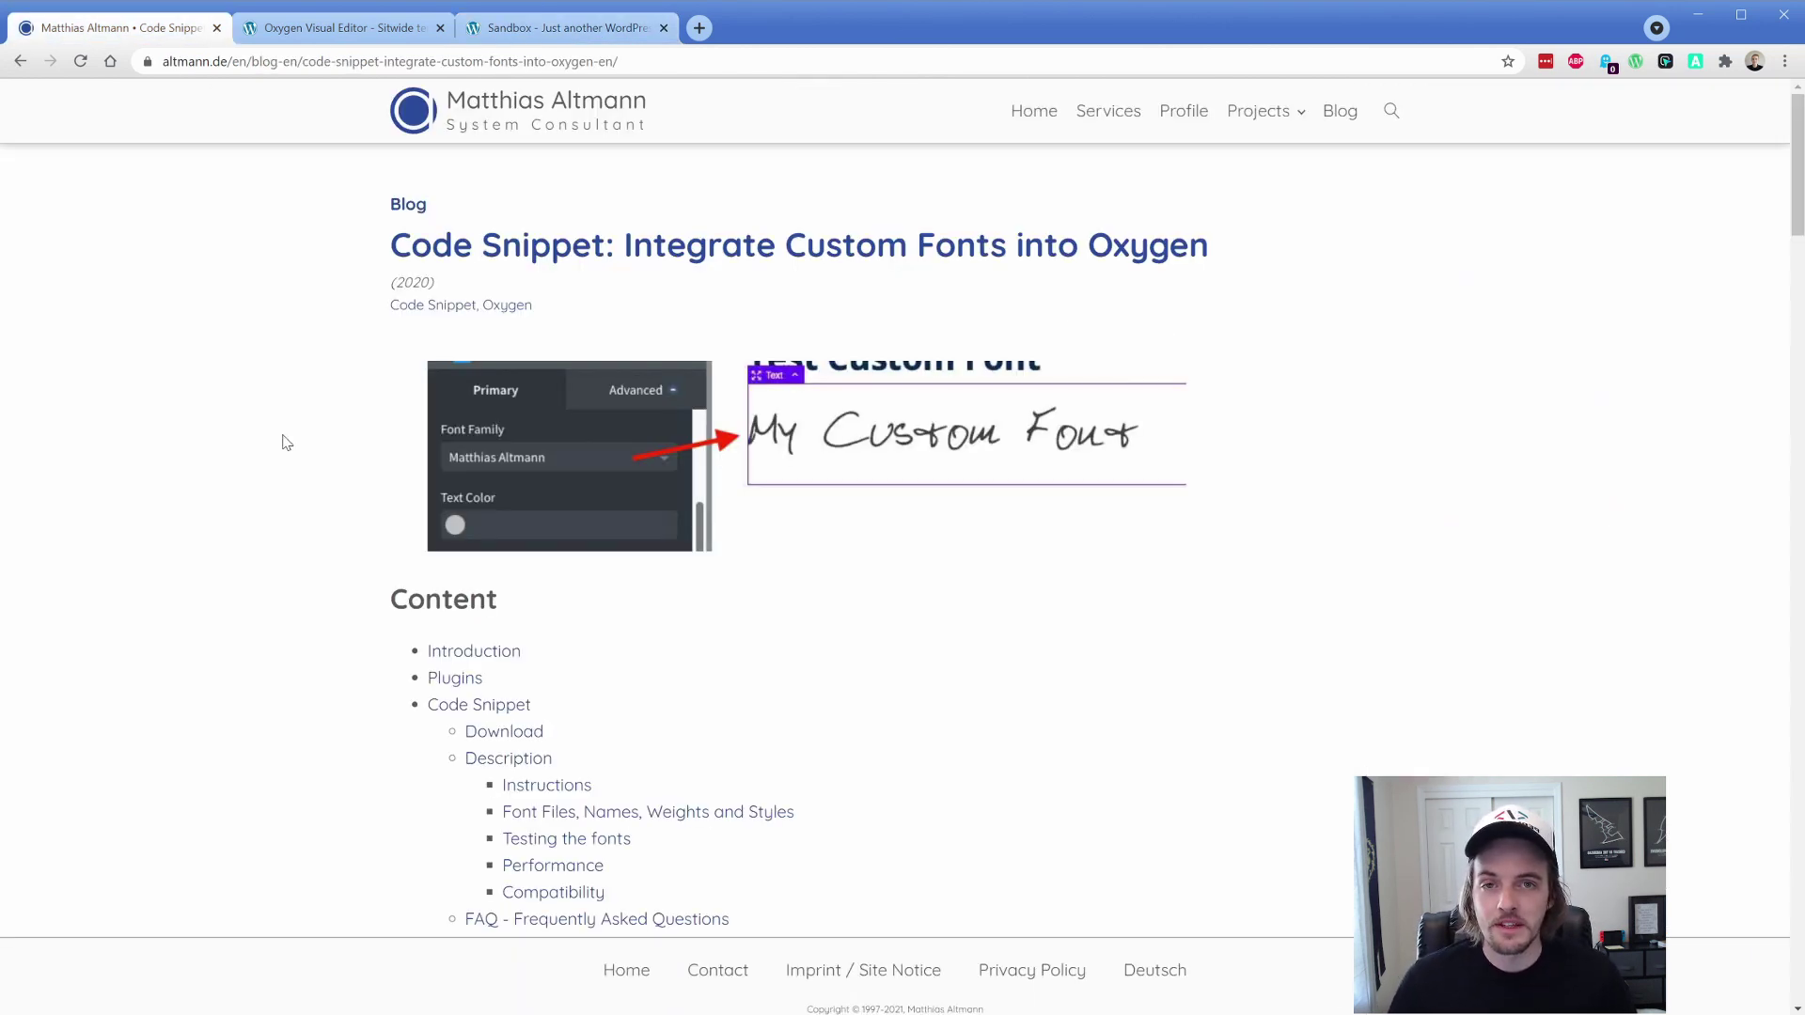